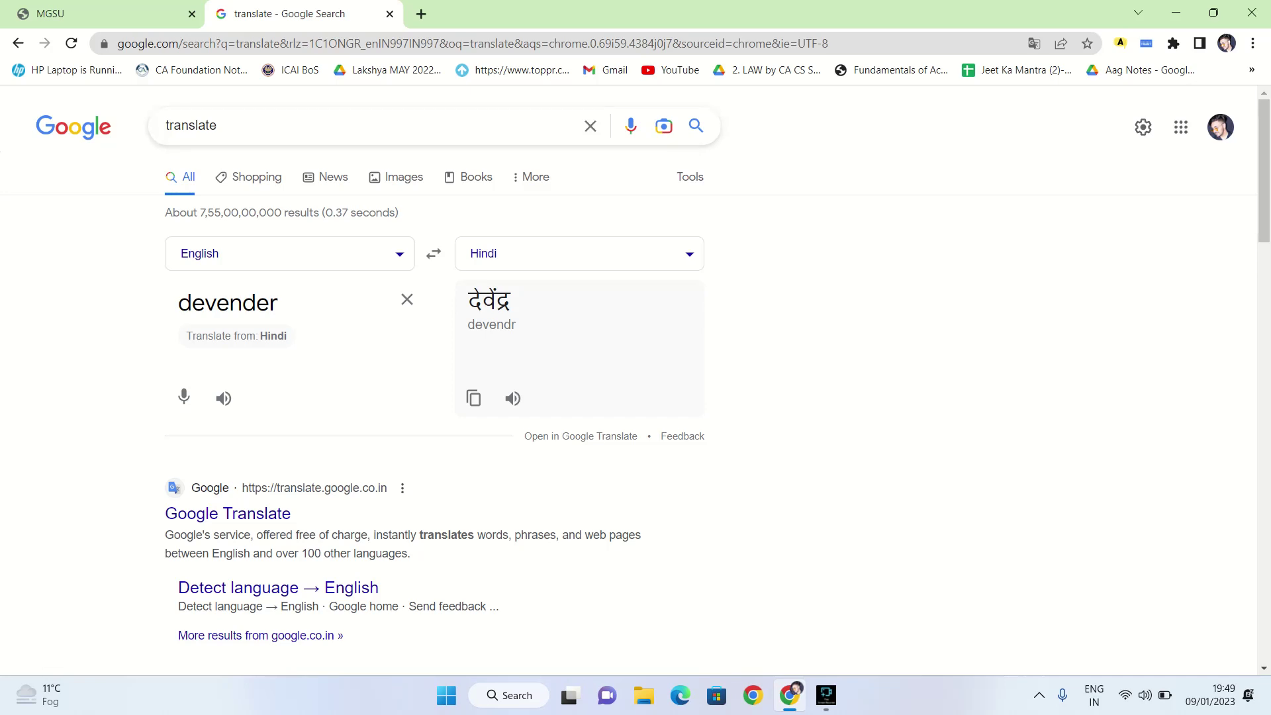
# Search Google for 'english to hindi type'
pyautogui.hotkey('ctrl', 'l')
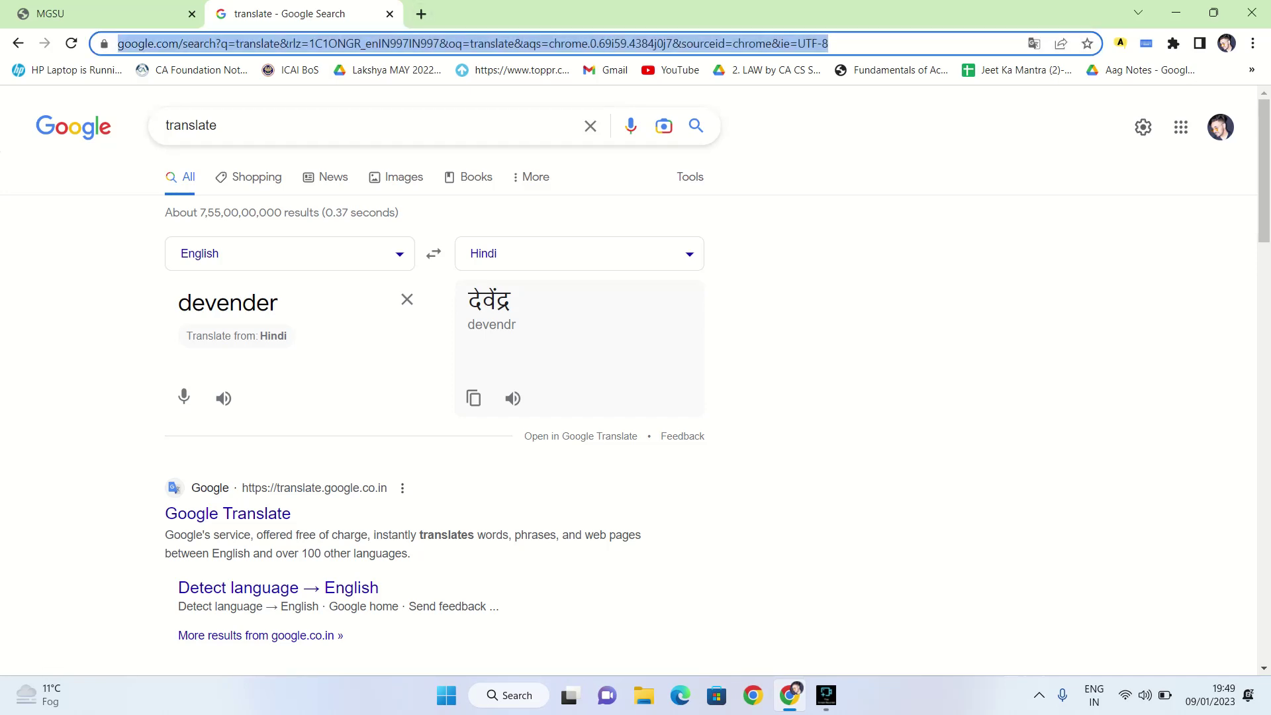
pyautogui.press('BackSpace')
pyautogui.write('eng')
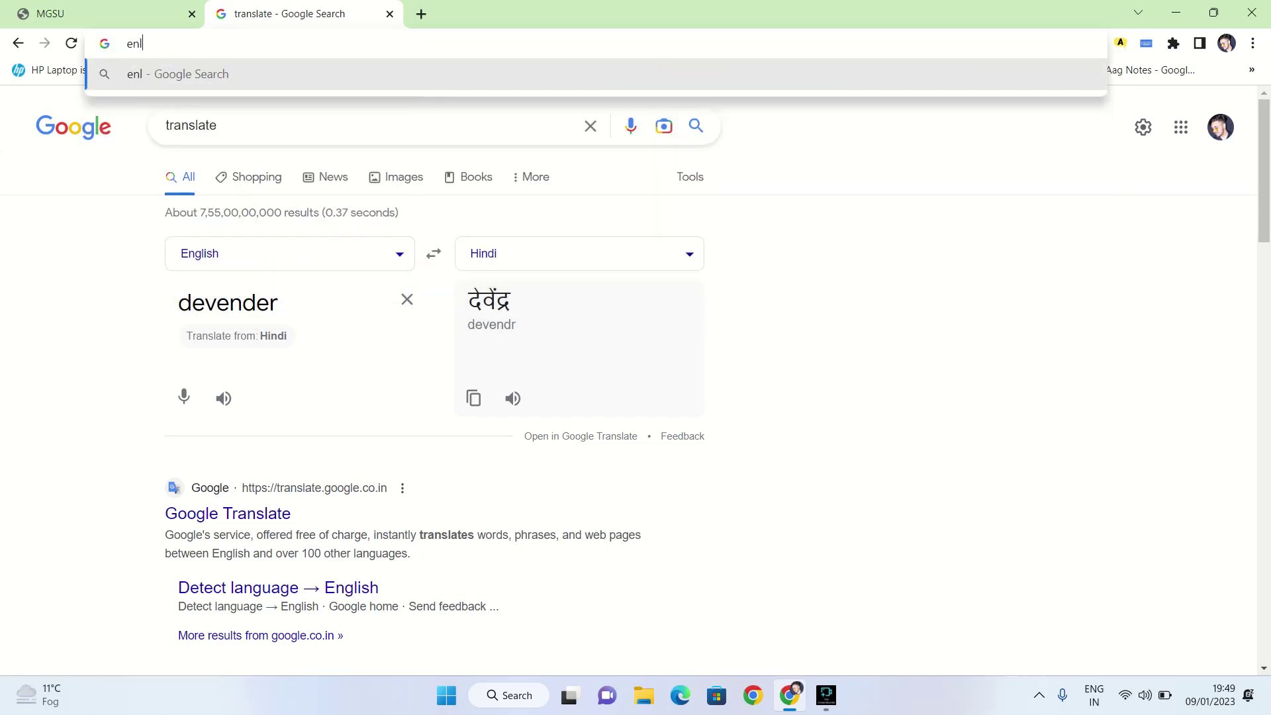
pyautogui.write('lish to hind')
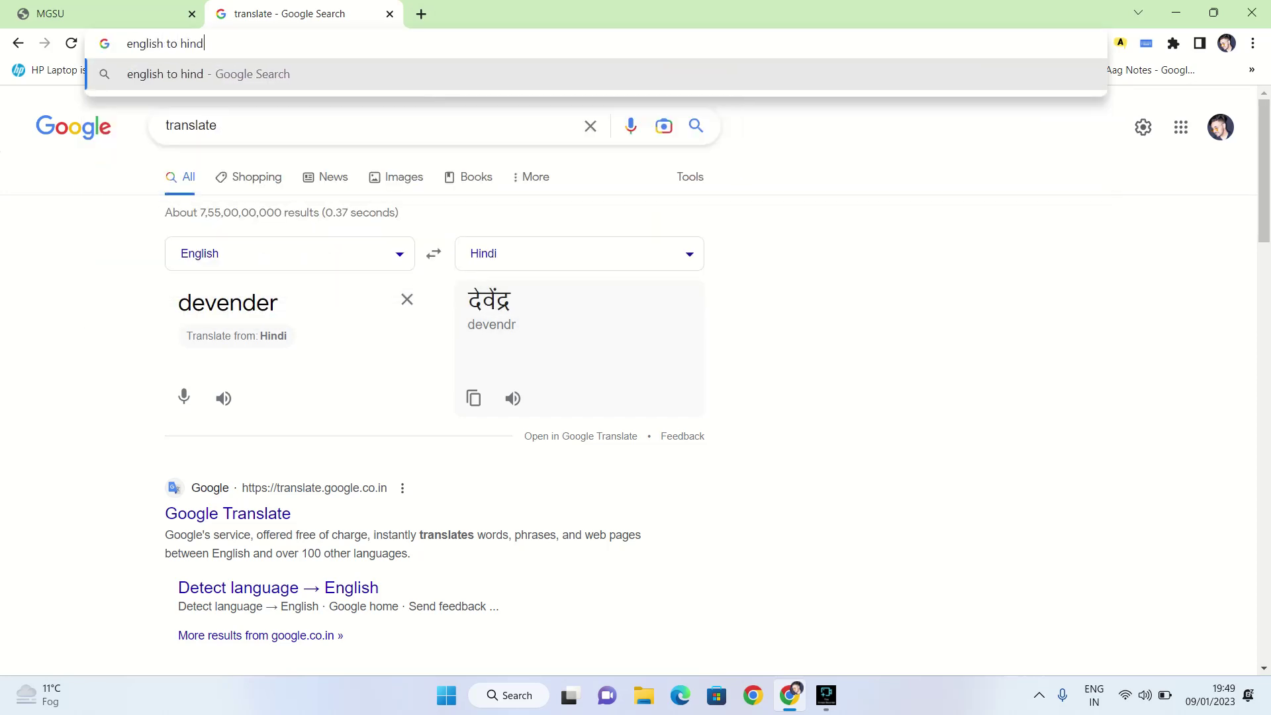
pyautogui.write('i type')
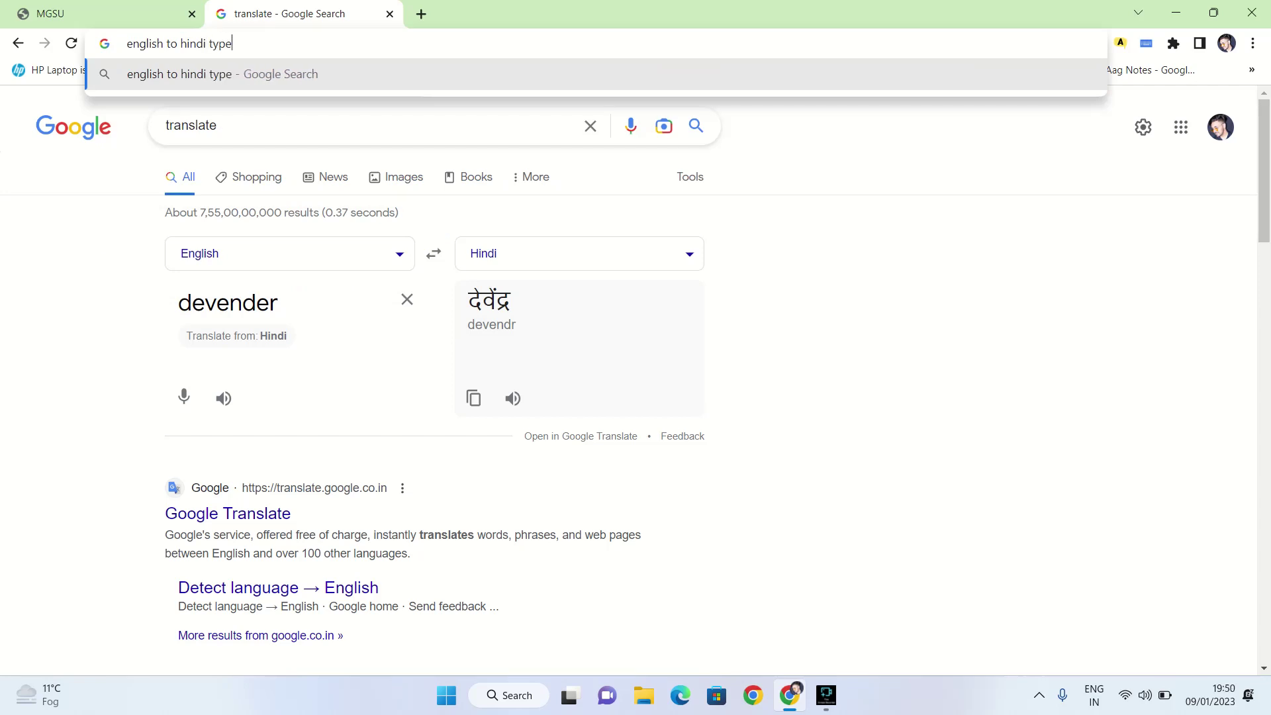
pyautogui.press('Return')
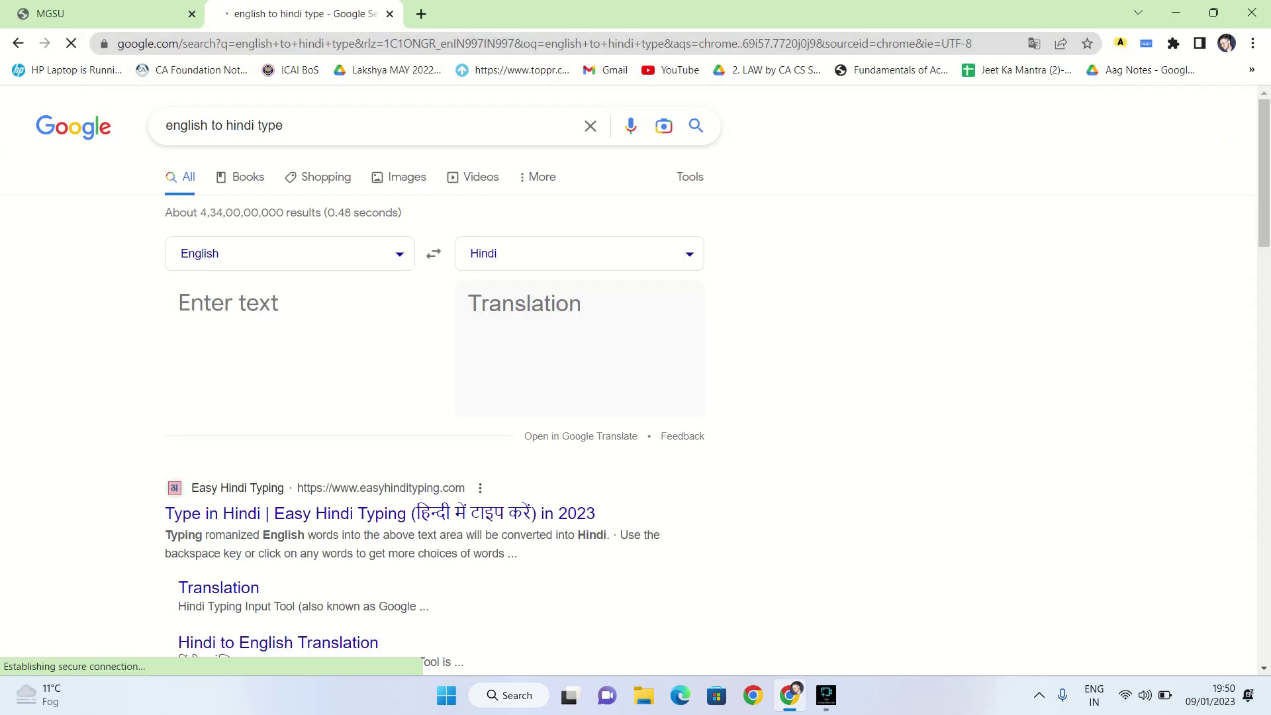
pyautogui.click(380, 513)
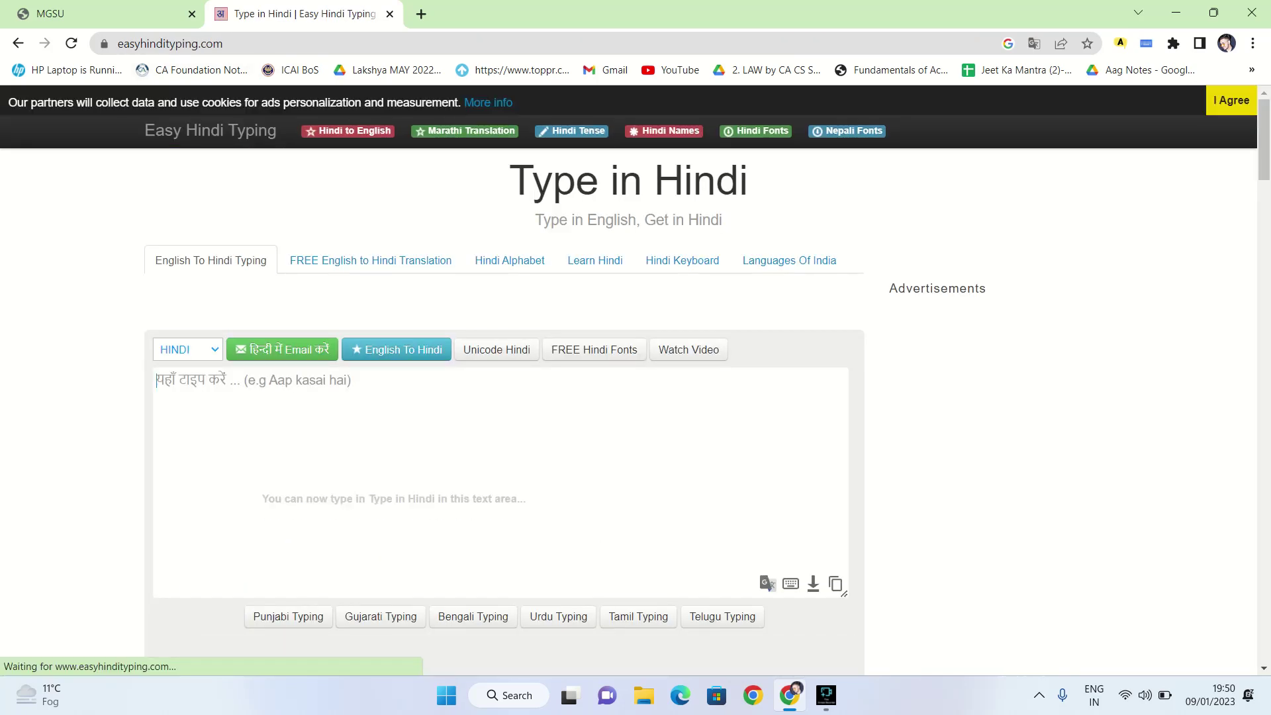
pyautogui.write('Devende')
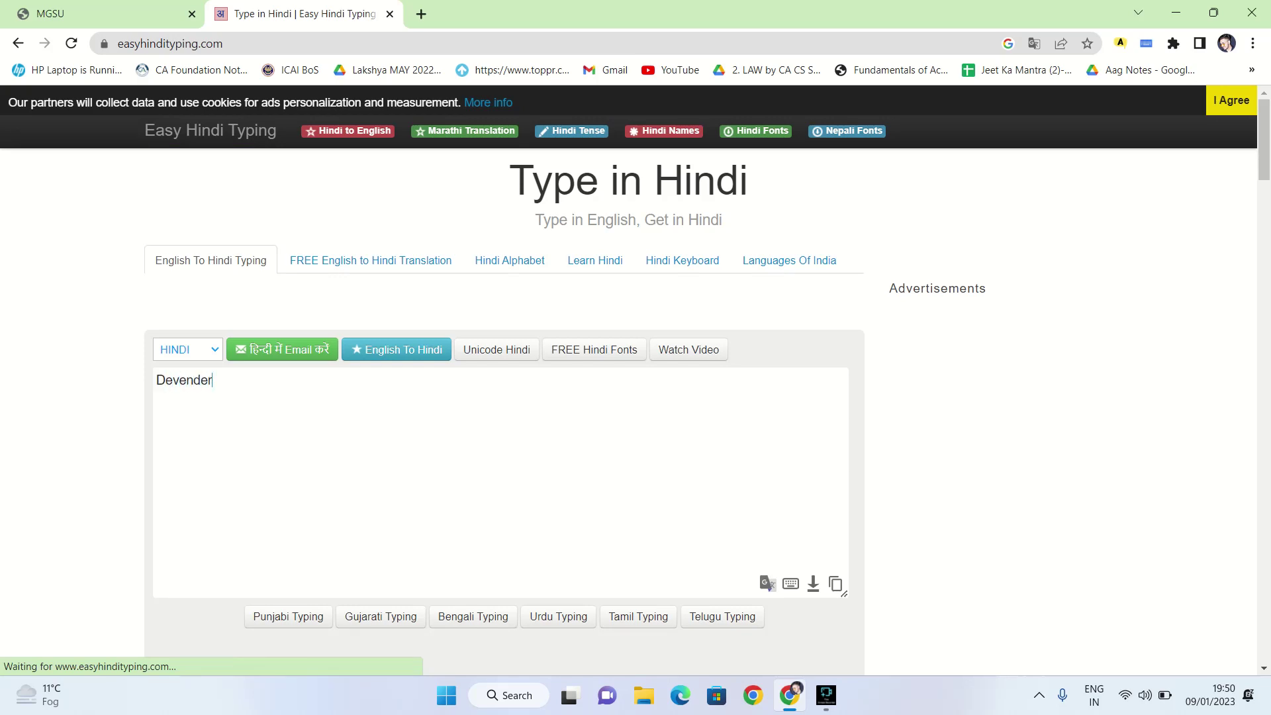
pyautogui.write('r')
pyautogui.click(187, 349)
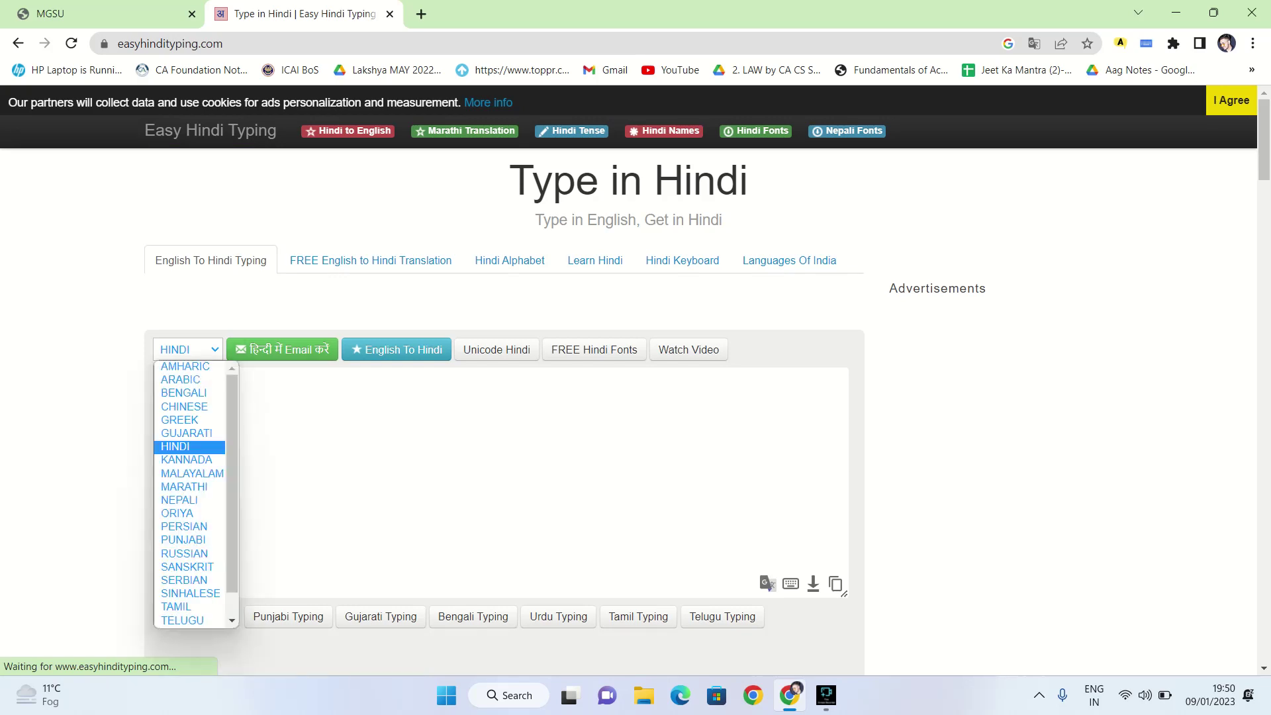
pyautogui.press('Escape')
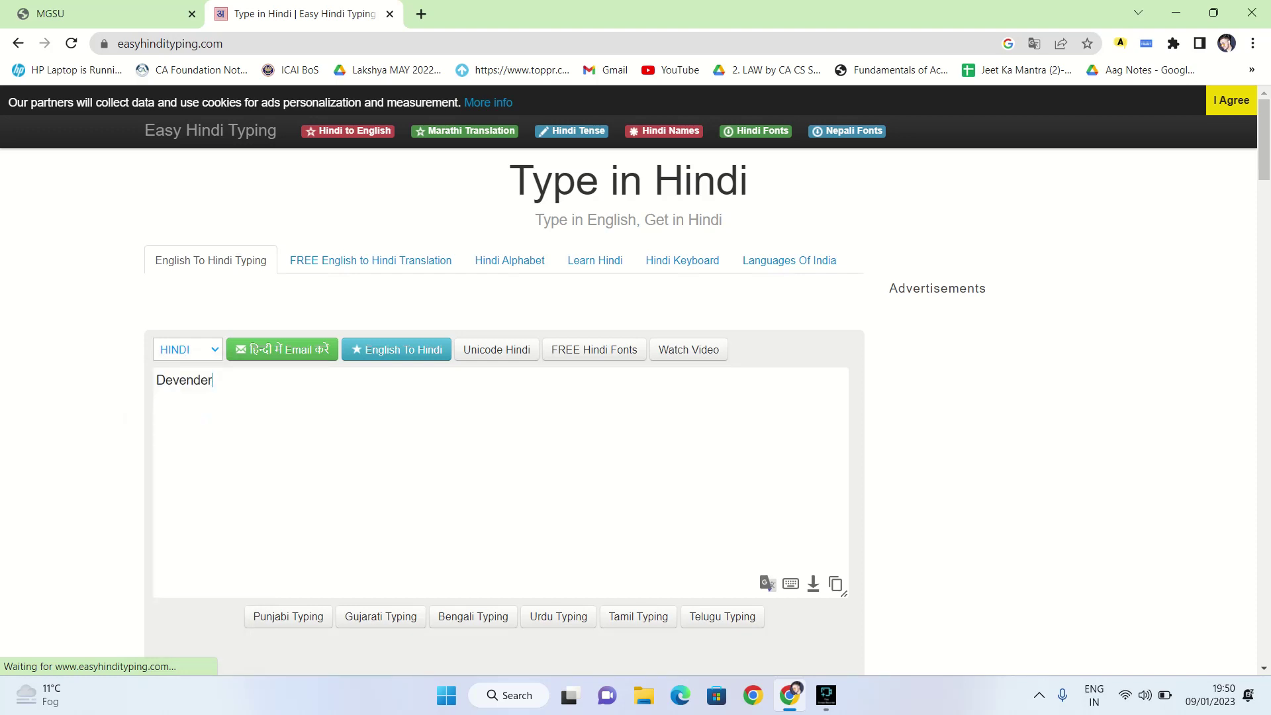
pyautogui.scroll(-4, 503, 397)
pyautogui.scroll(4, 503, 397)
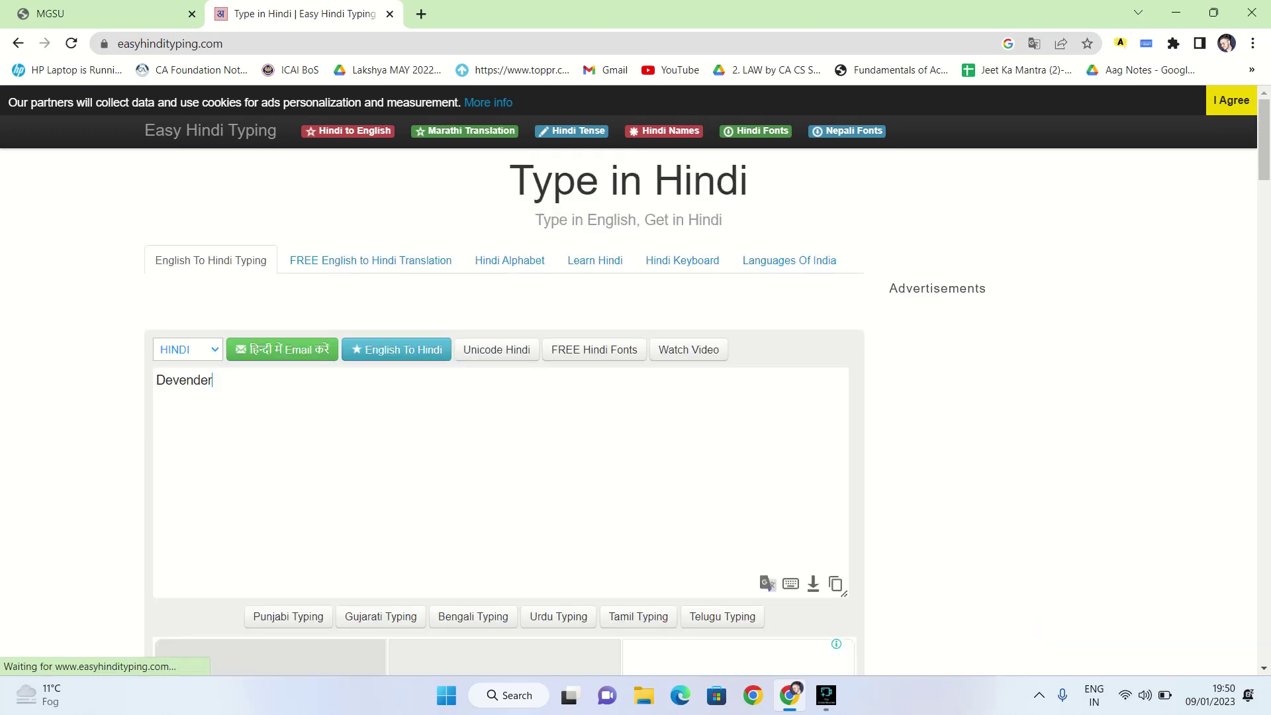
pyautogui.press('Return')
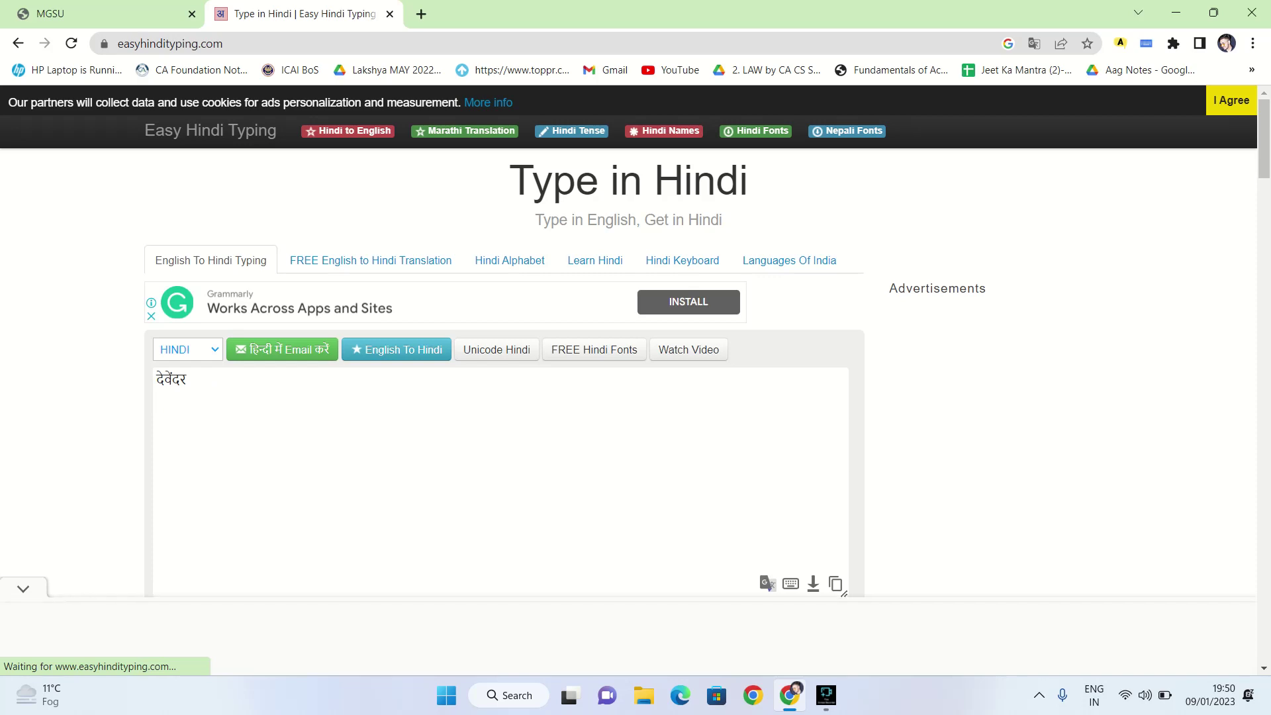
pyautogui.hotkey('ctrl', 'a')
pyautogui.press('BackSpace')
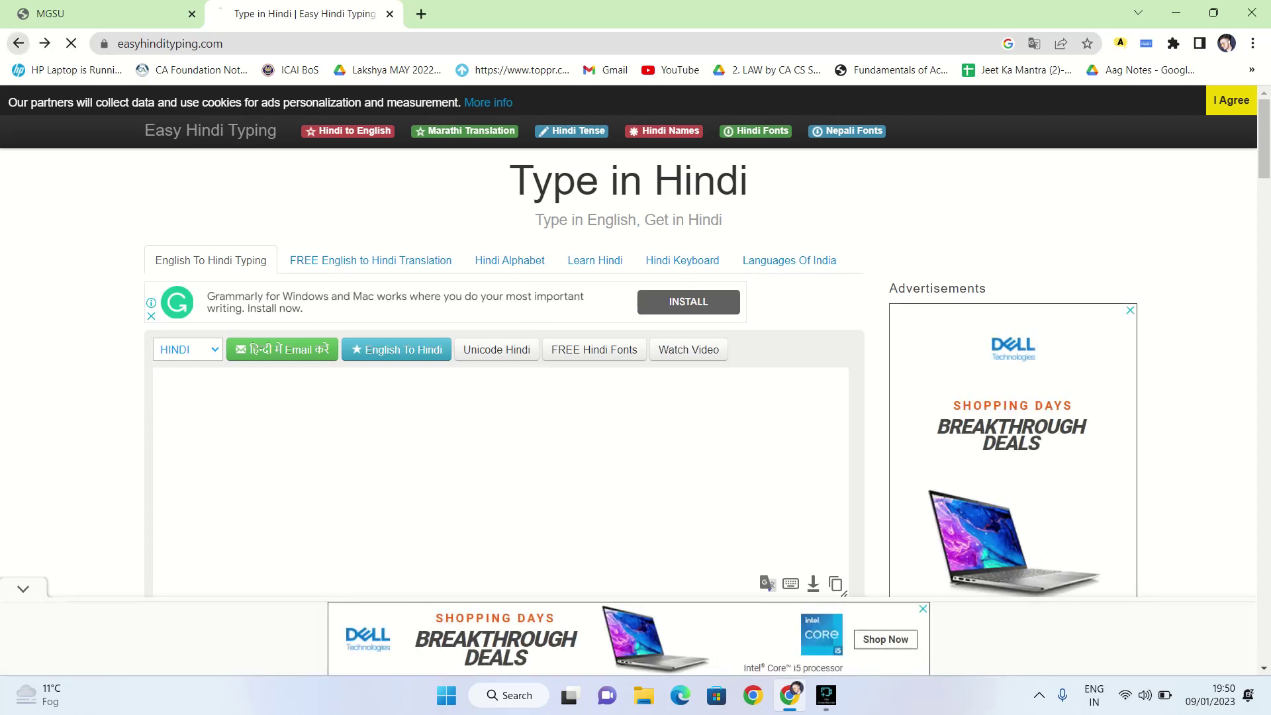
pyautogui.hotkey('alt', 'Left')
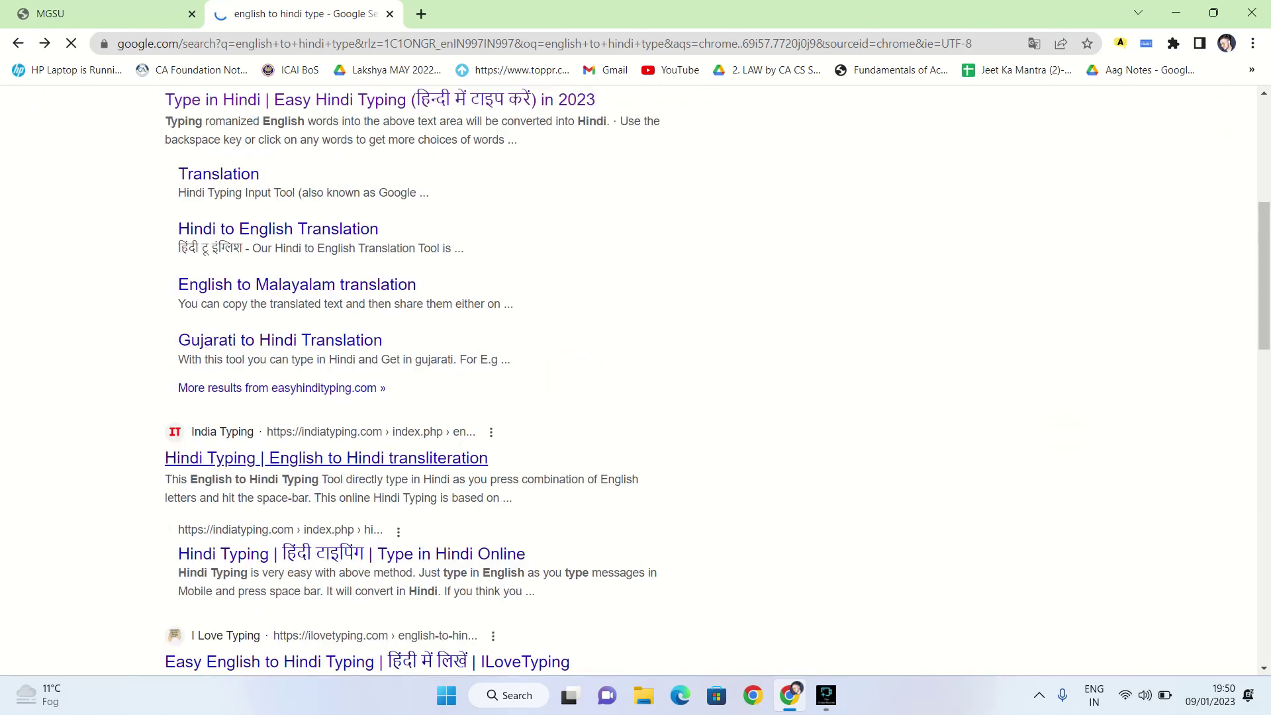
# Open India Typing's English-to-Hindi translator and enter the student's first name
pyautogui.click(325, 458)
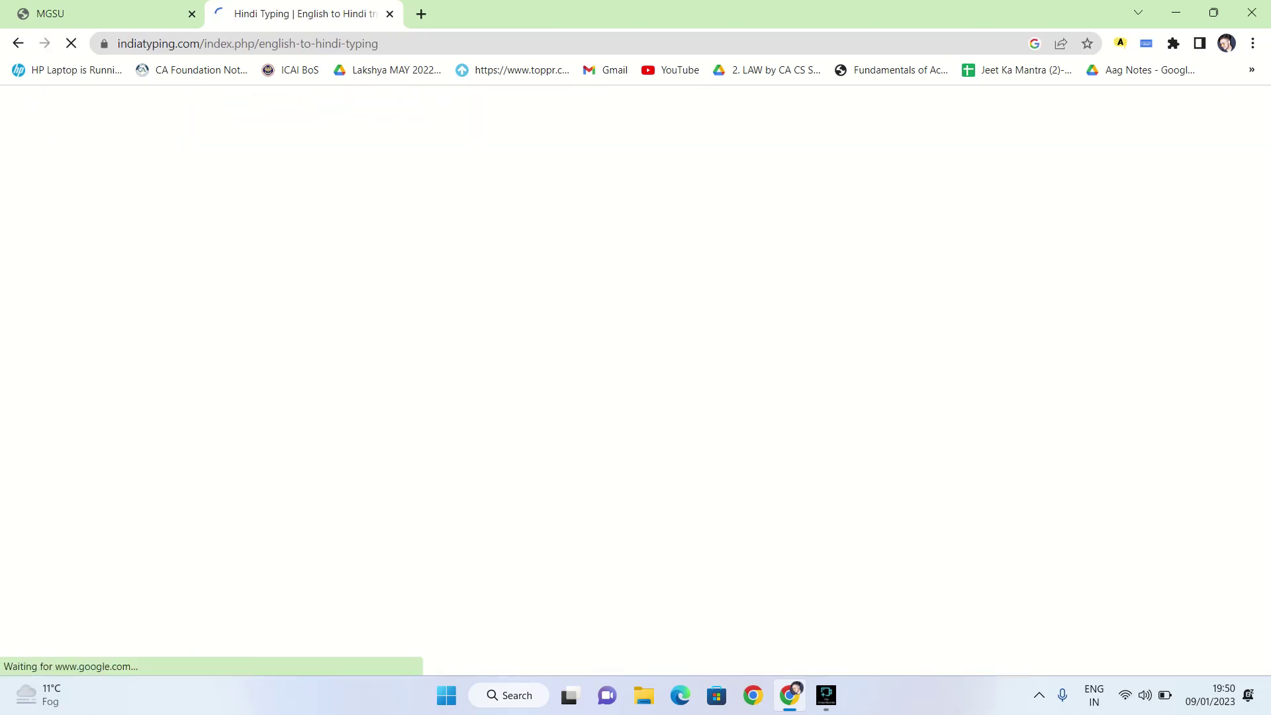
pyautogui.scroll(-5, 636, 380)
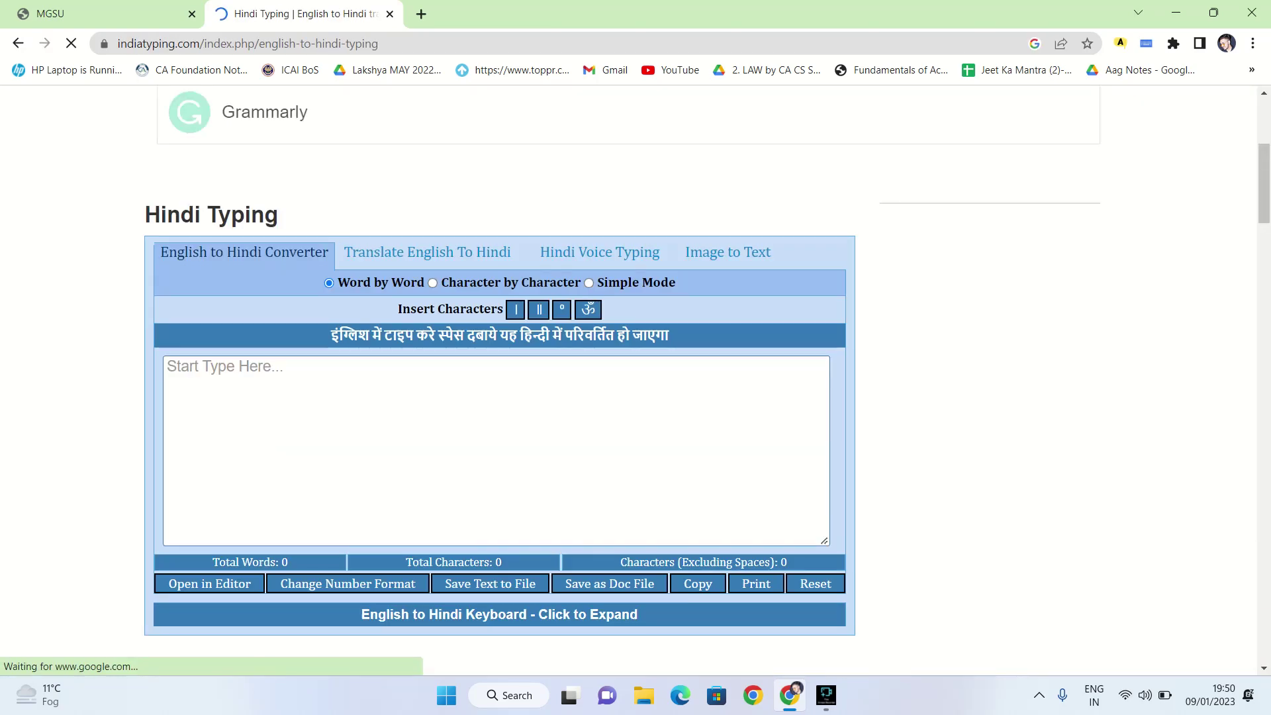
pyautogui.click(427, 251)
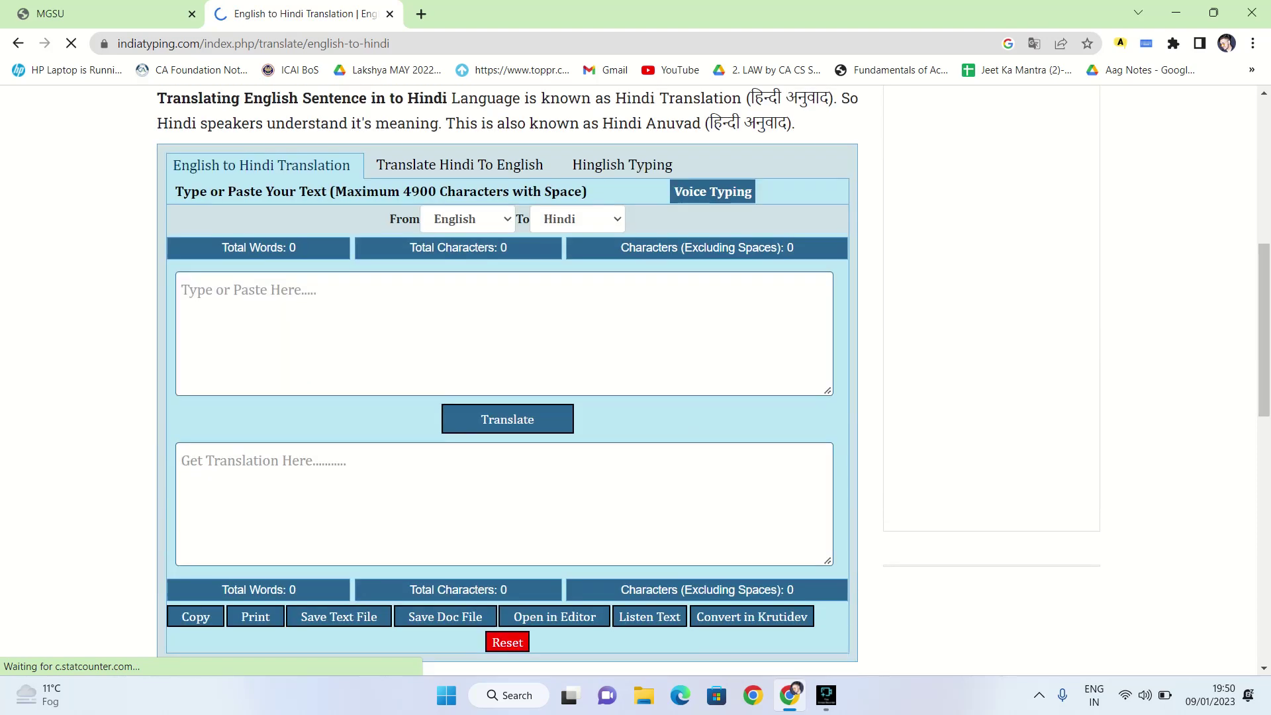
pyautogui.write('Devender')
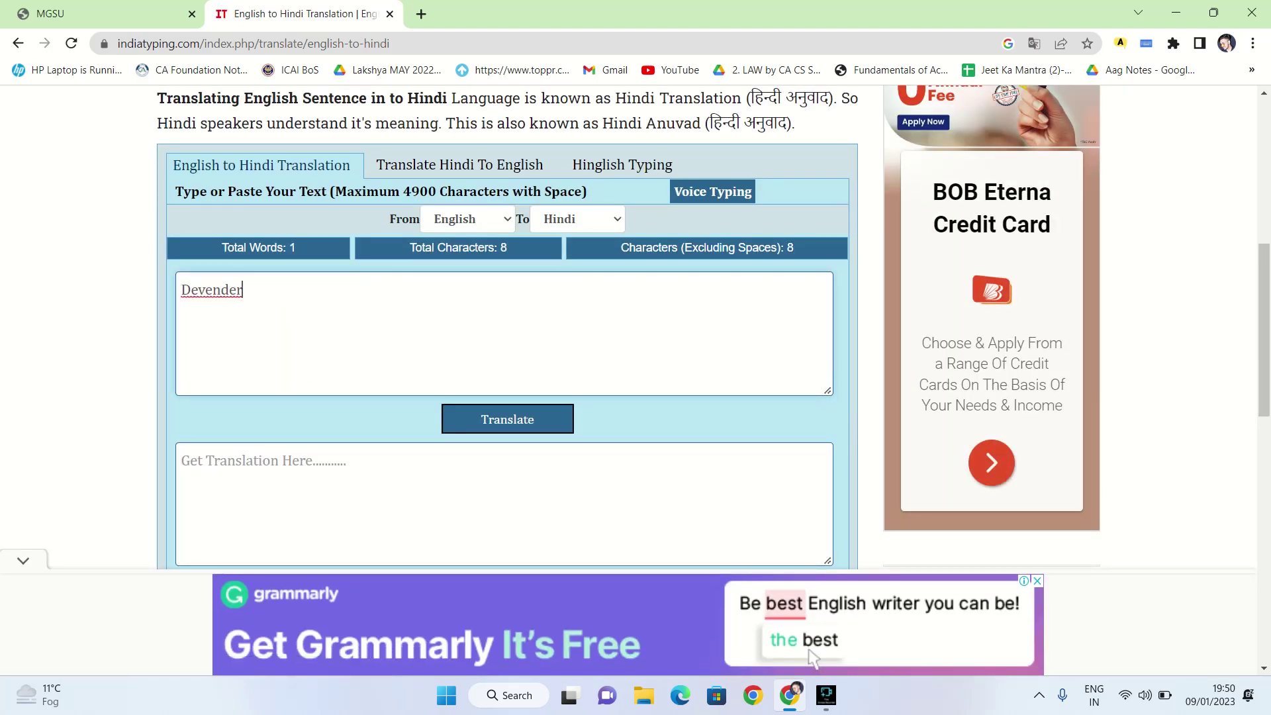
# Copy the Hindi translation and return to the MGSU exam form tab
pyautogui.scroll(-1, 813, 657)
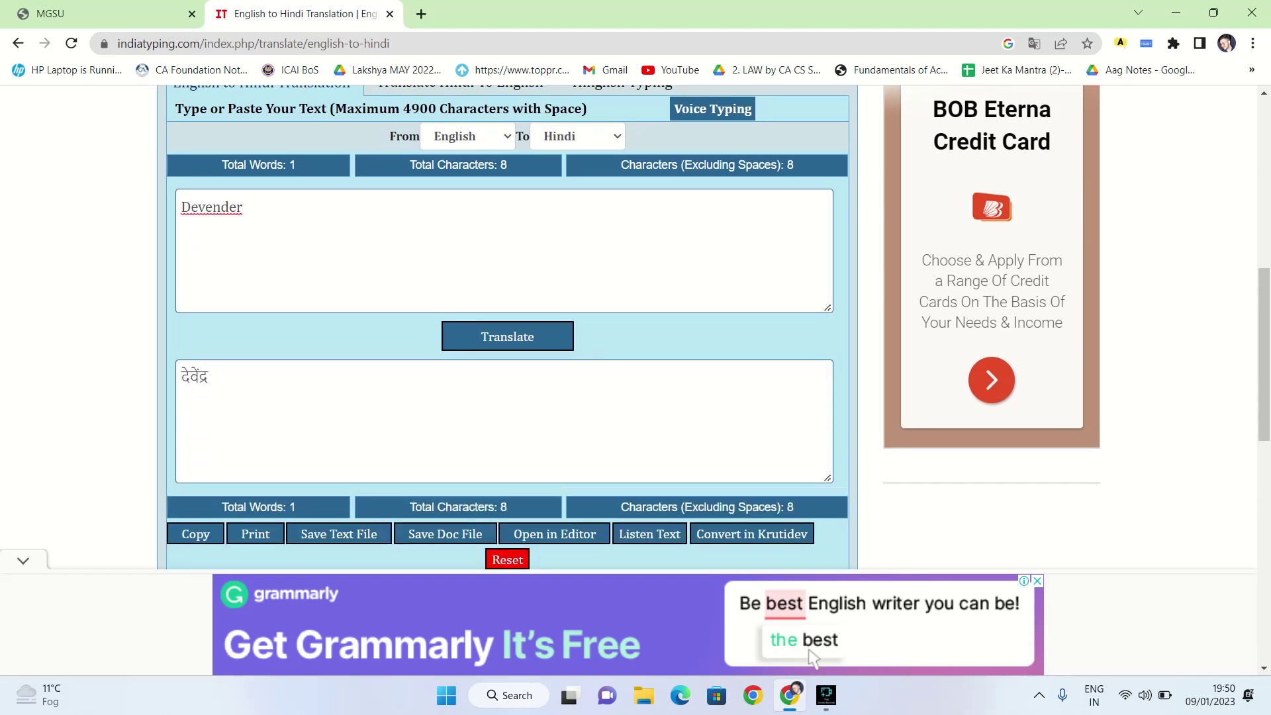
pyautogui.hotkey('ctrl', 'a')
pyautogui.hotkey('ctrl', 'c')
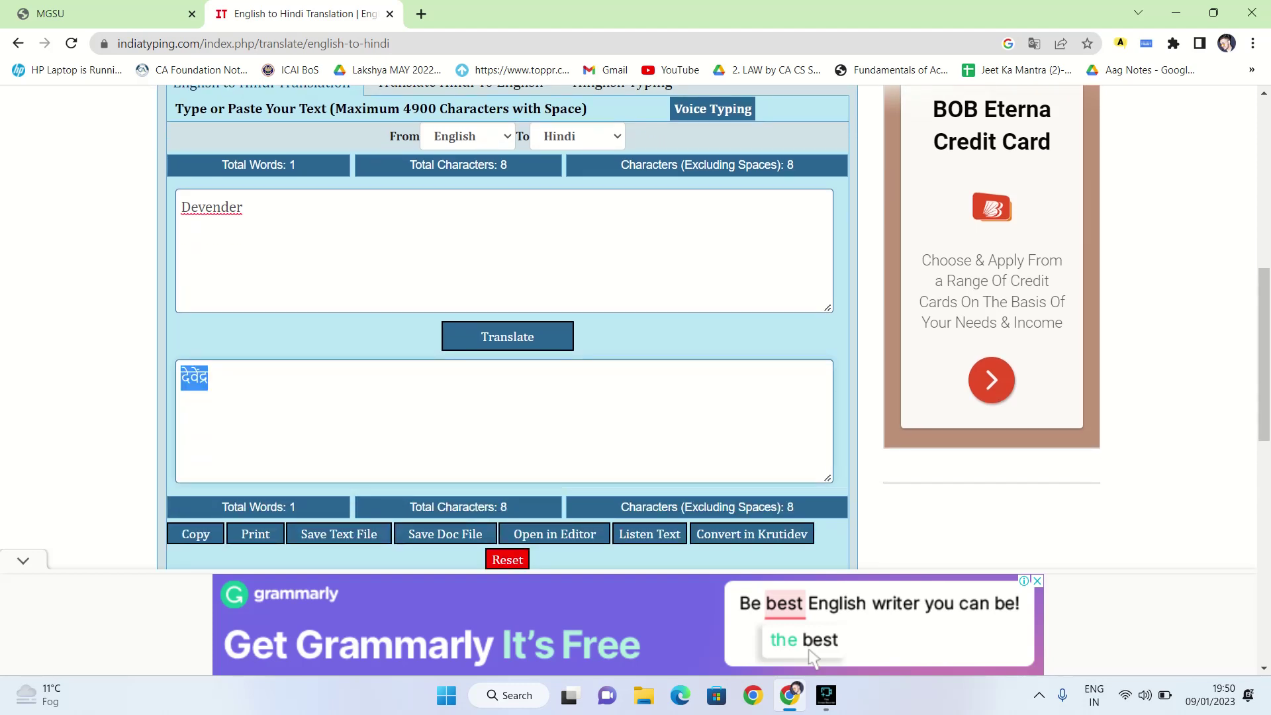
pyautogui.hotkey('ctrl', 'shift', 'Tab')
pyautogui.click(595, 299)
# Paste the Devanagari name into the 'आवेदक का नाम (हिंदी में)' applicant-name field
pyautogui.hotkey('ctrl', 'v')
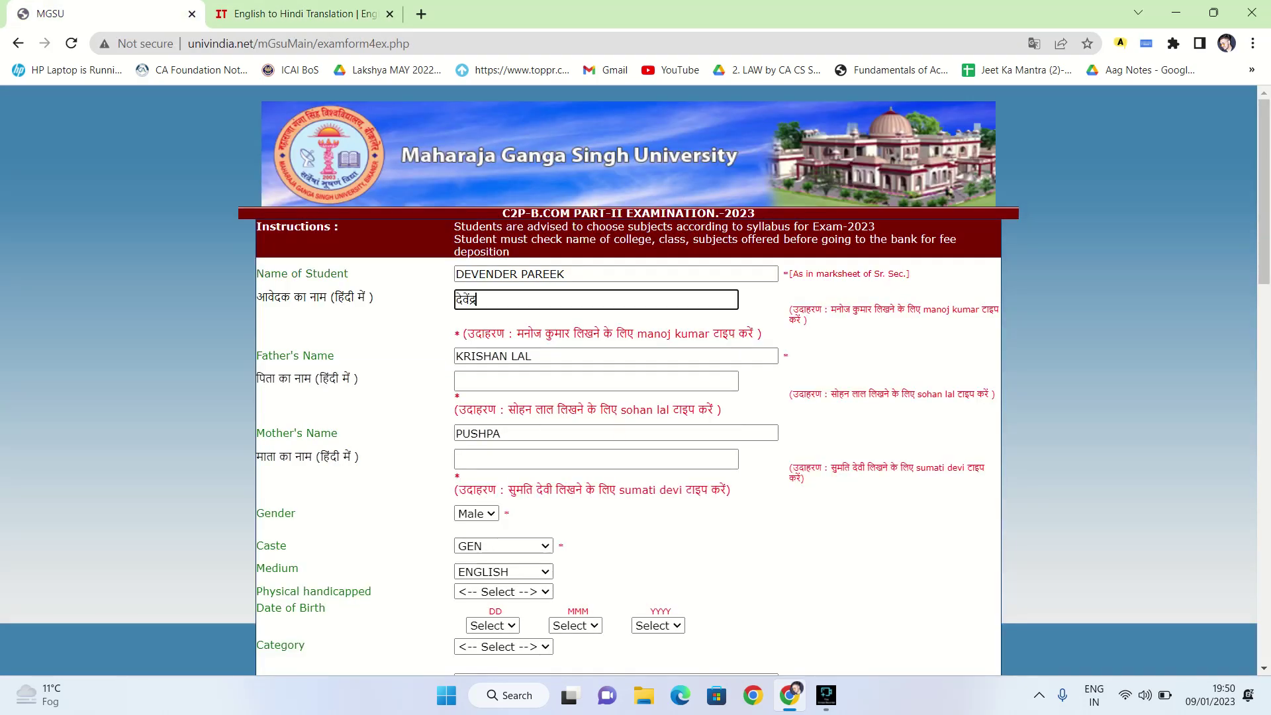
pyautogui.scroll(-1, 629, 381)
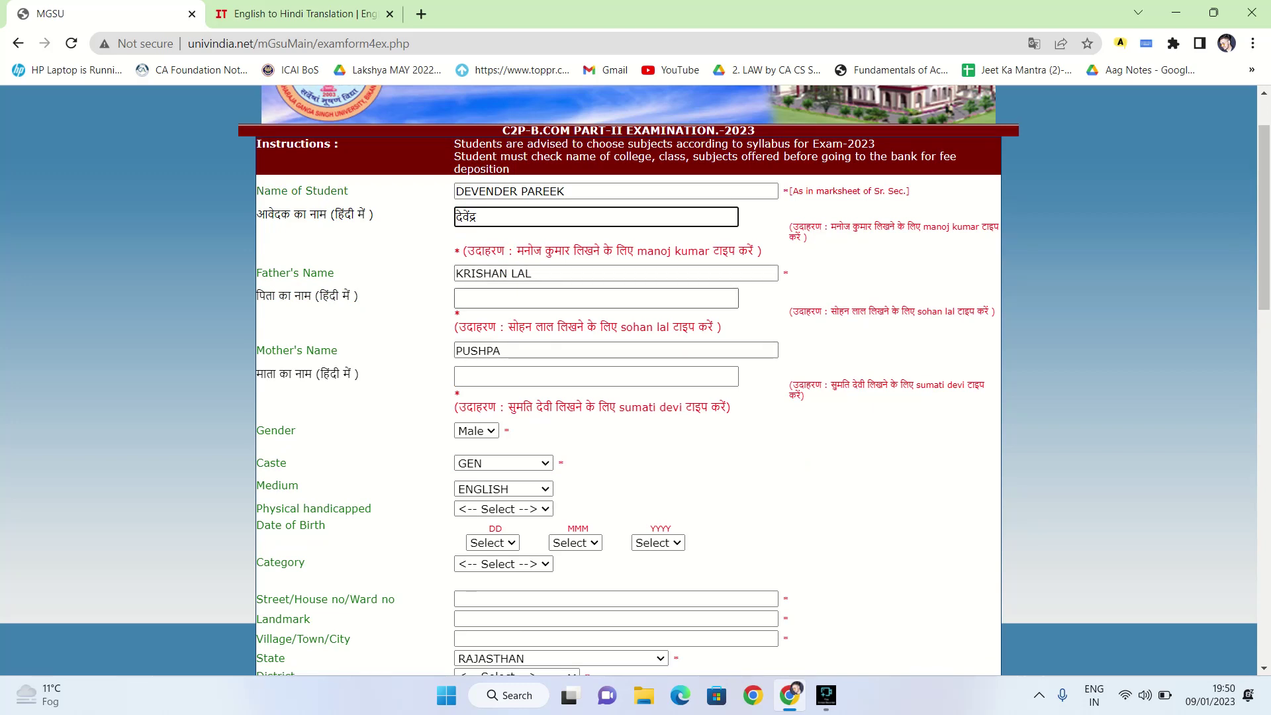
pyautogui.click(596, 298)
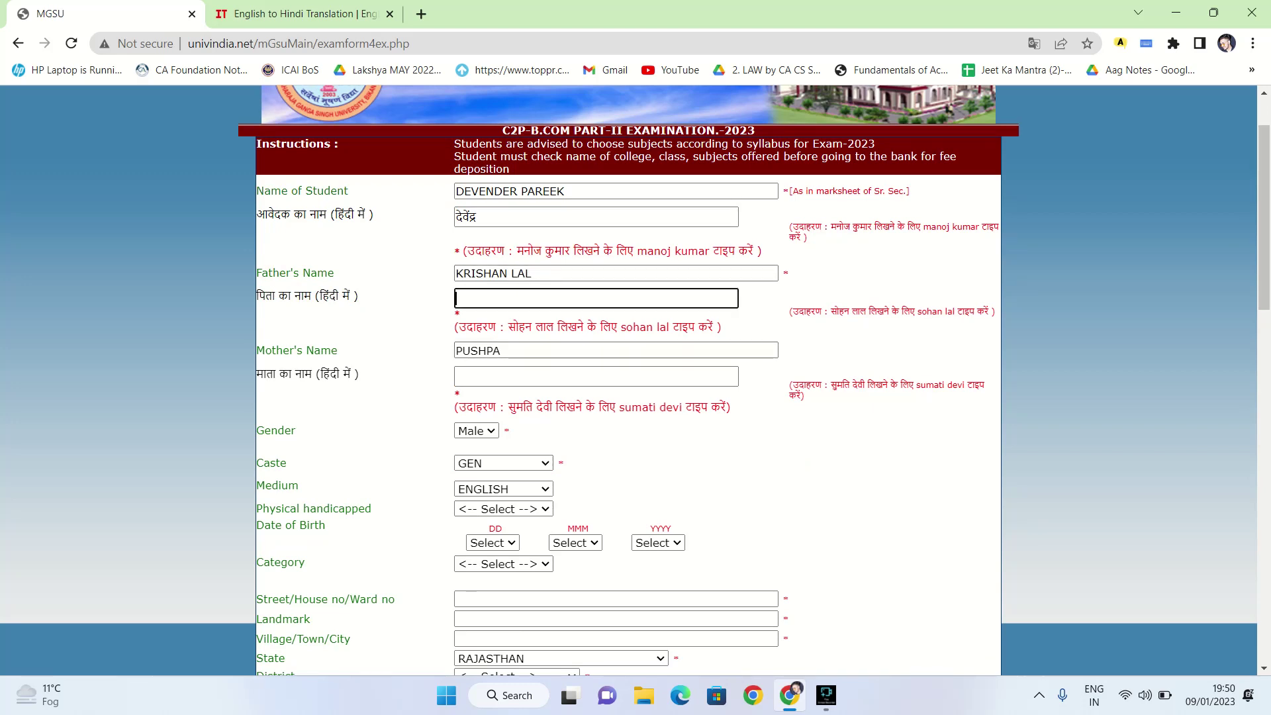
pyautogui.moveTo(533, 273); pyautogui.dragTo(454, 274)
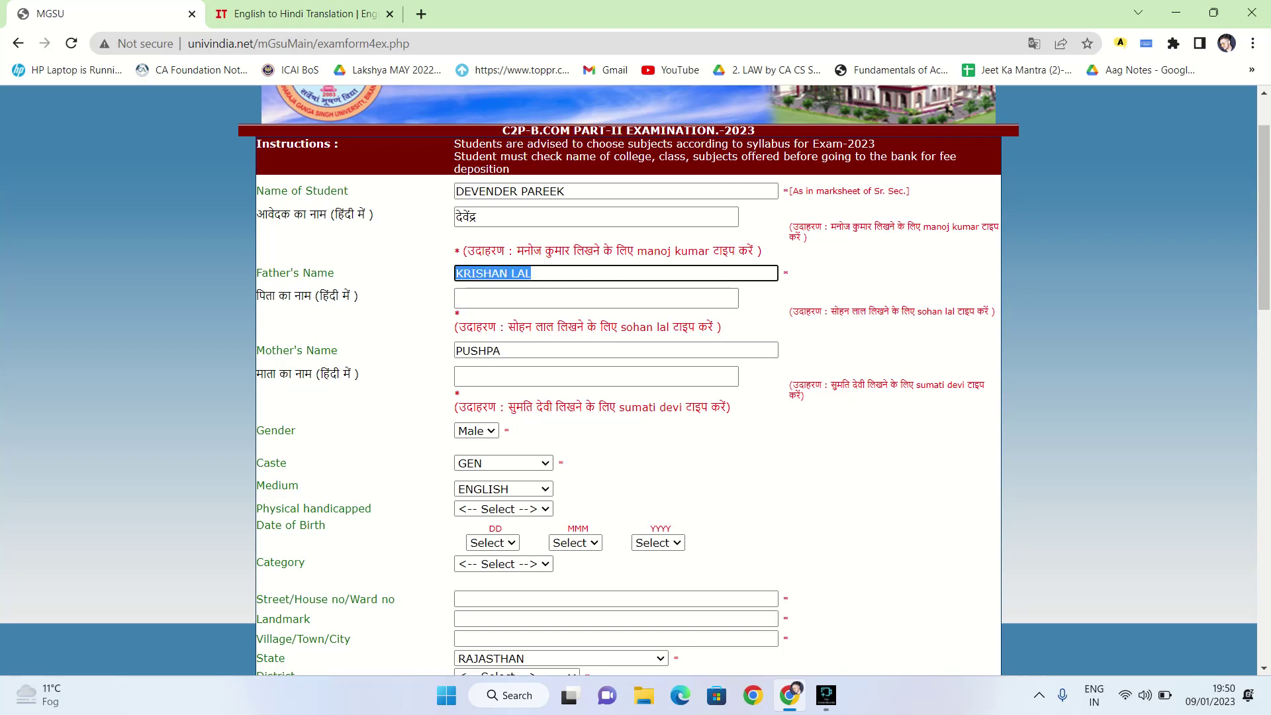
pyautogui.hotkey('shift', 'Tab')
pyautogui.hotkey('shift', 'Tab')
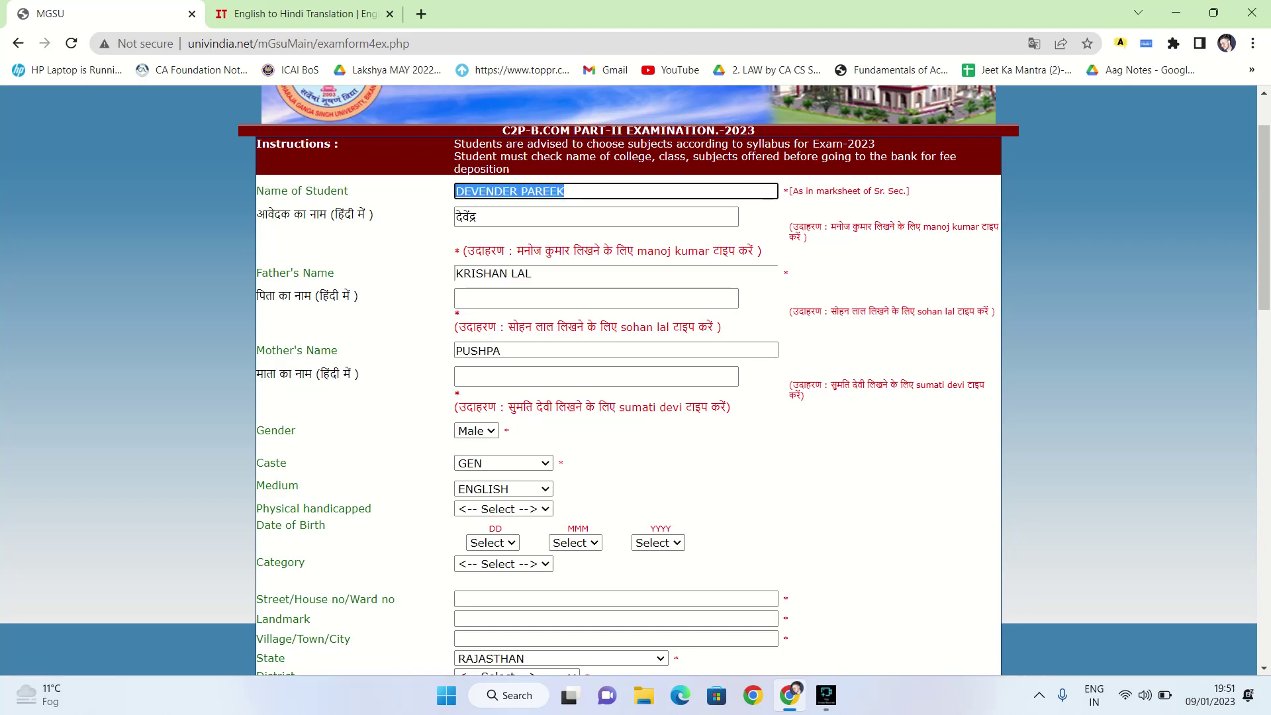
pyautogui.click(566, 191)
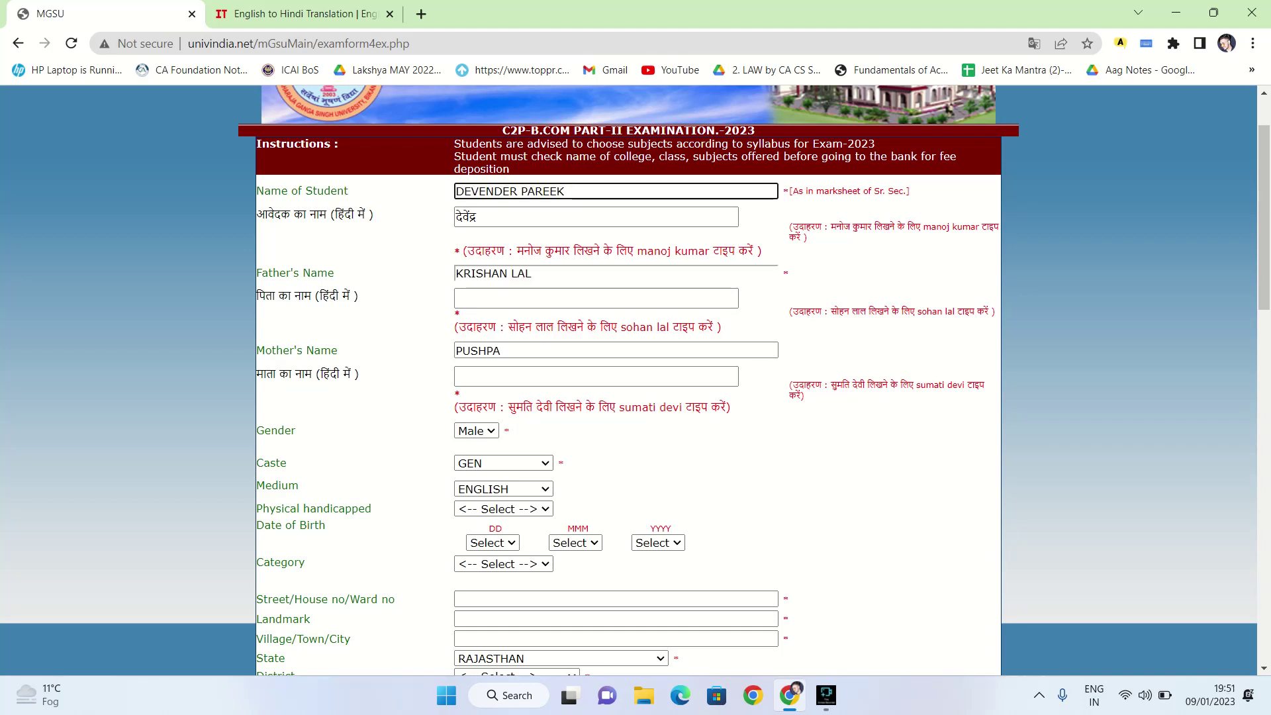
pyautogui.click(477, 217)
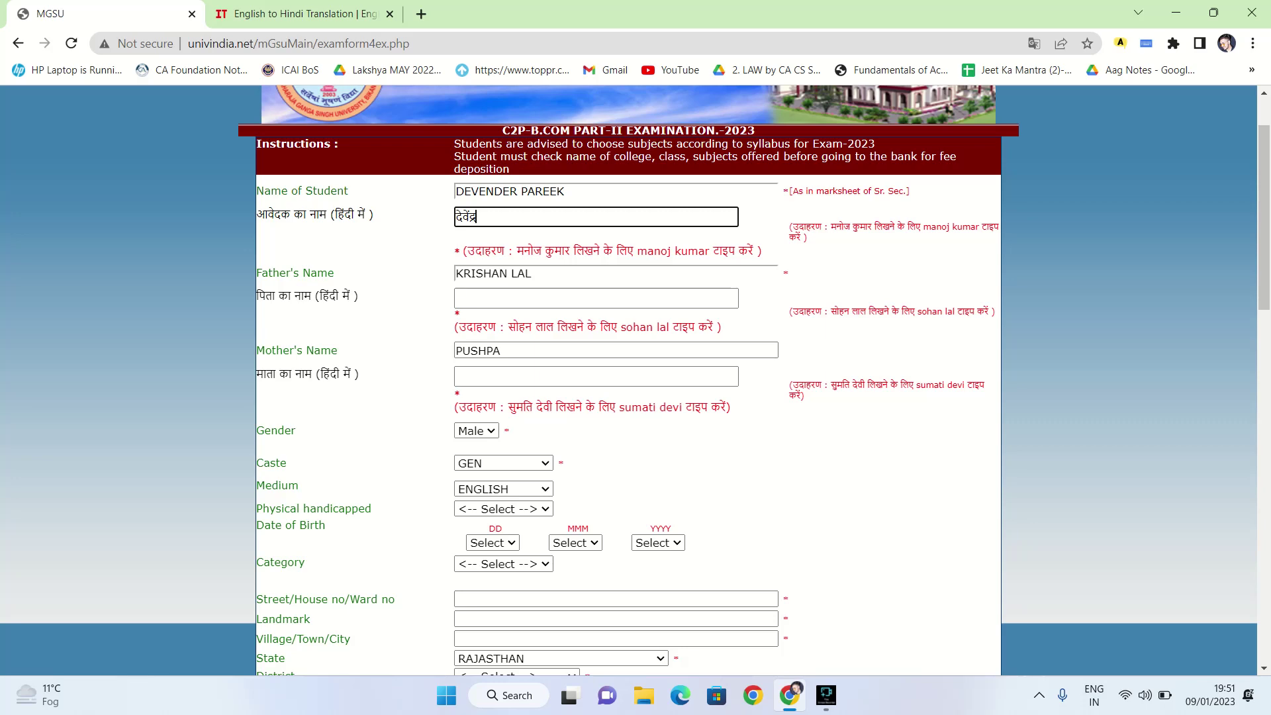
# Keep gender as Male and caste as GEN
pyautogui.click(475, 431)
pyautogui.click(473, 445)
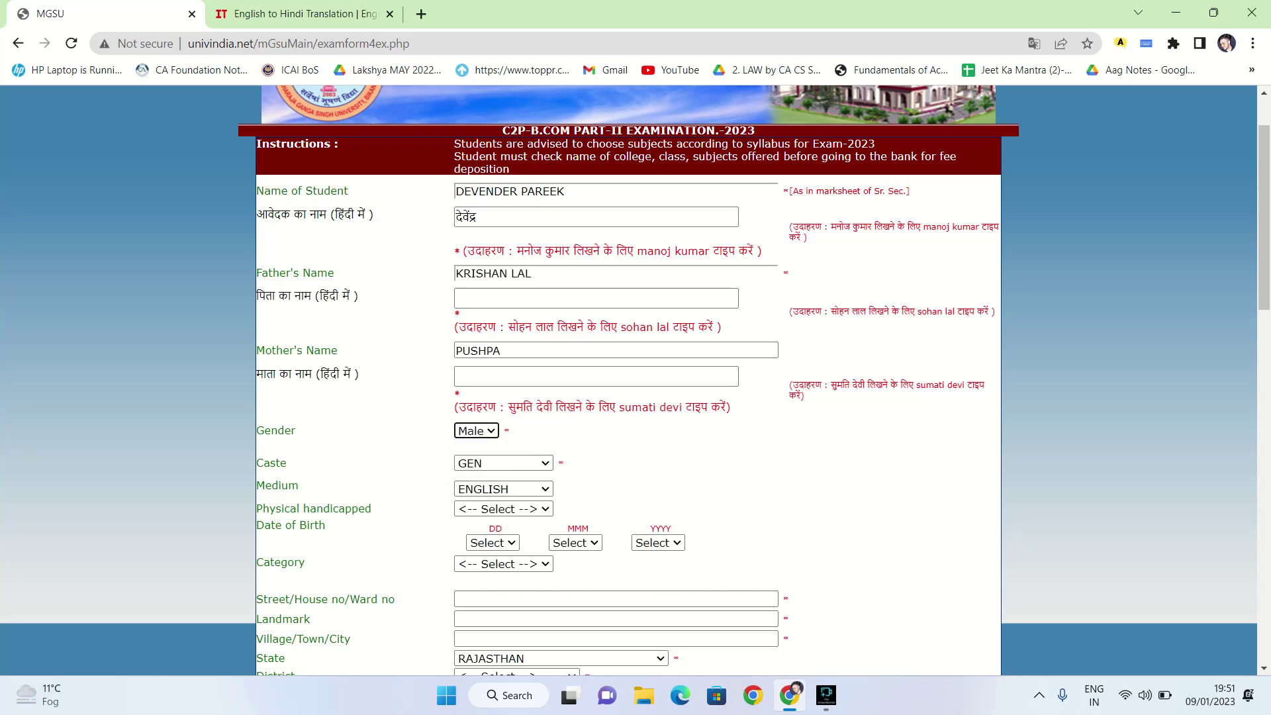
pyautogui.click(503, 463)
pyautogui.scroll(-1, 503, 463)
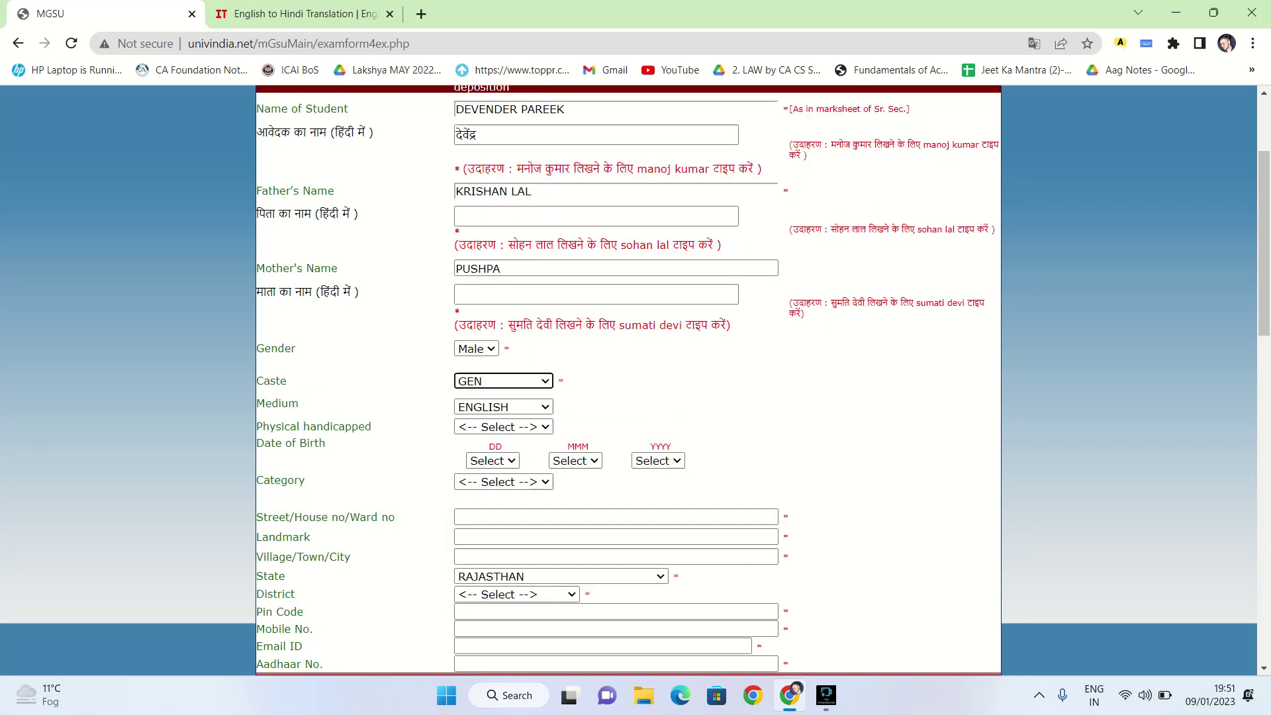
pyautogui.click(503, 380)
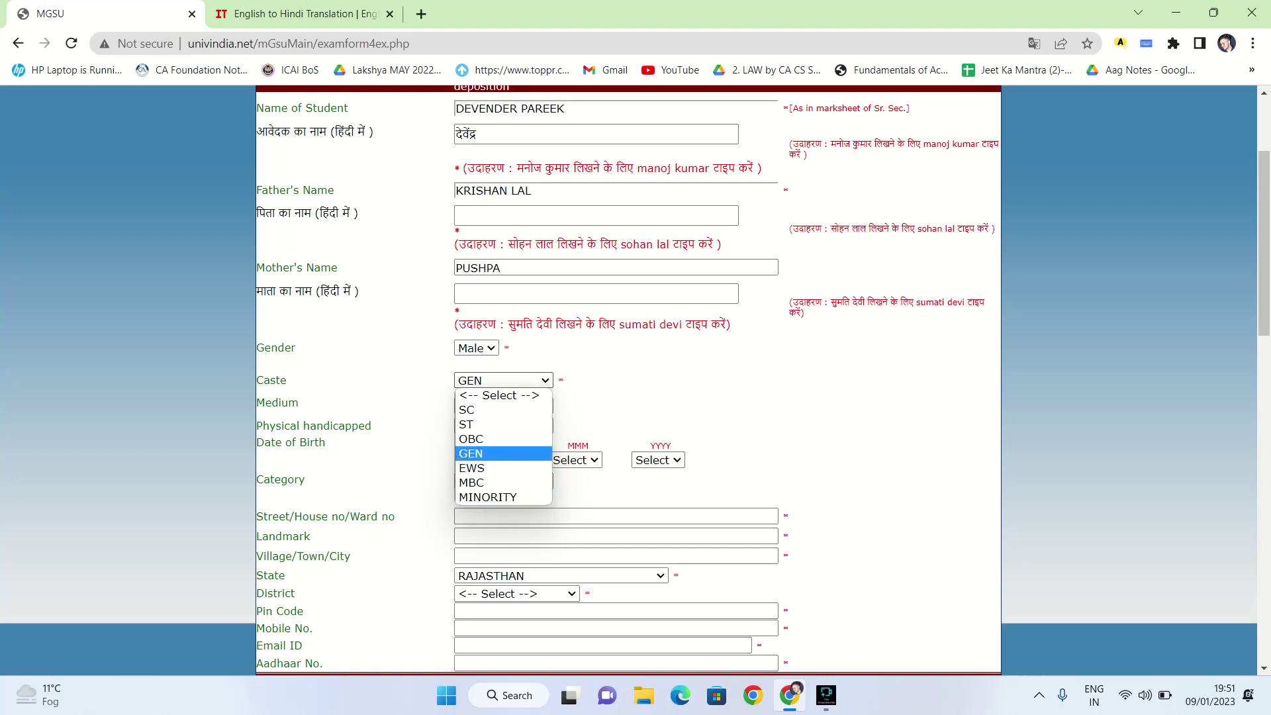
pyautogui.press('Return')
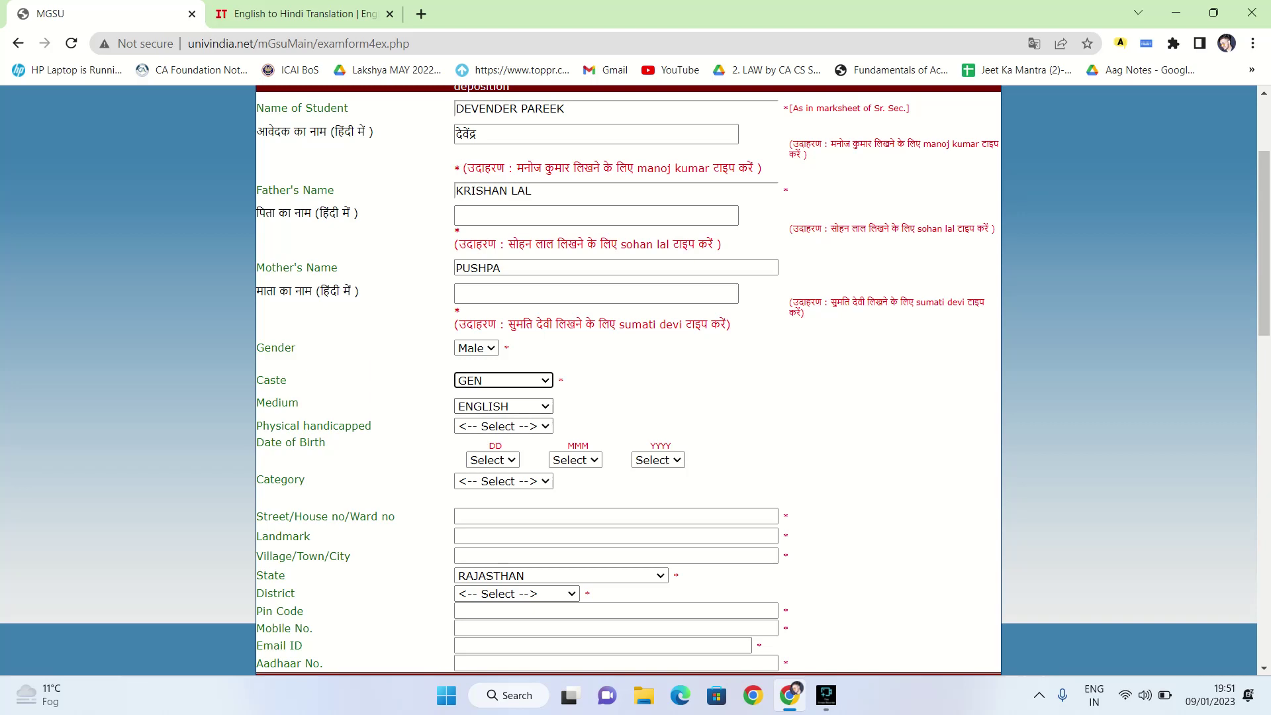
# Set the Medium dropdown to ENGLISH
pyautogui.moveTo(266, 402); pyautogui.dragTo(299, 403)
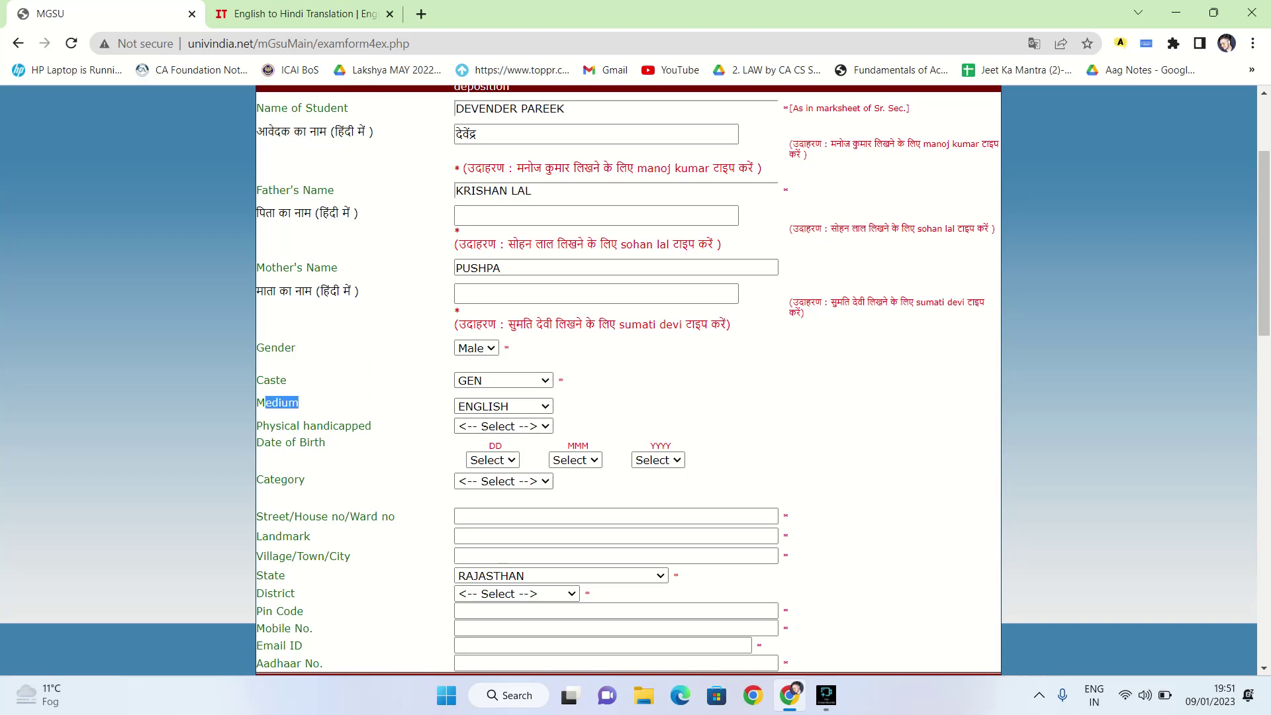
pyautogui.hotkey('alt', 'Down')
pyautogui.press('Up')
pyautogui.press('Up')
pyautogui.press('Down')
pyautogui.press('Down')
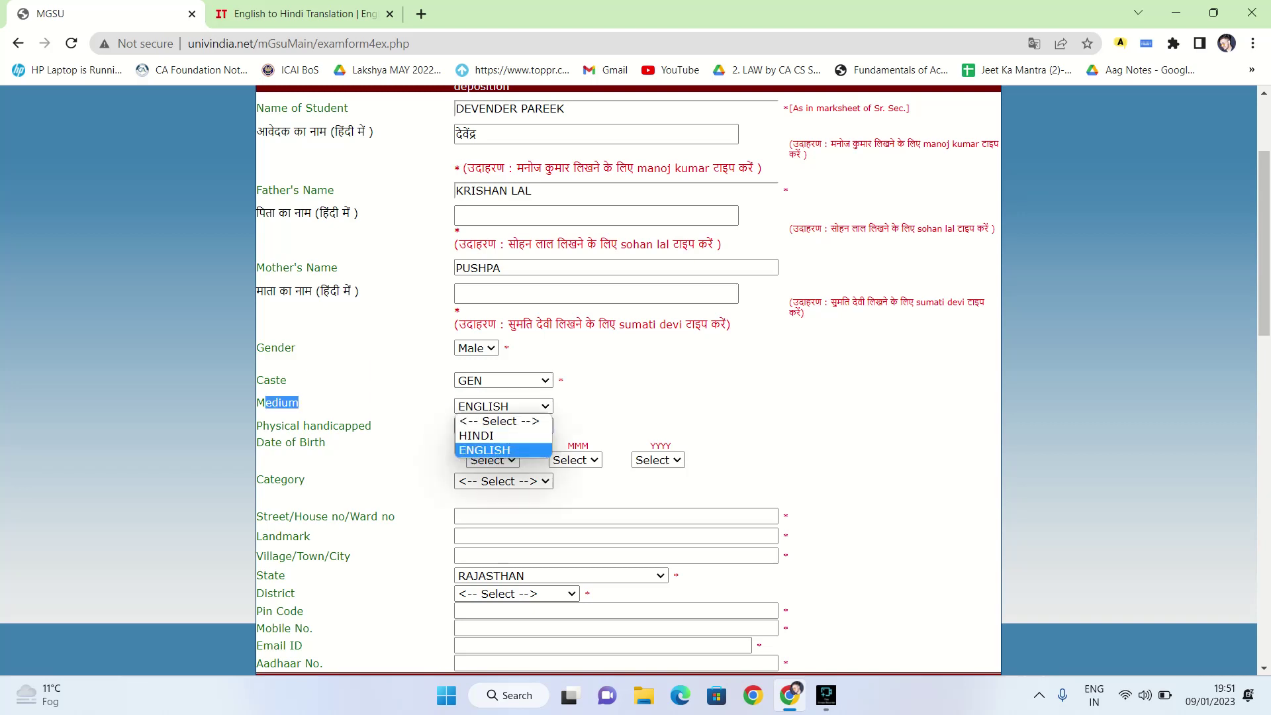
pyautogui.press('Return')
pyautogui.press('Tab')
# Set Physical handicapped to NONE
pyautogui.hotkey('alt', 'Down')
pyautogui.press('Down')
pyautogui.press('Down')
pyautogui.press('Up')
pyautogui.press('Up')
pyautogui.press('Down')
pyautogui.press('Down')
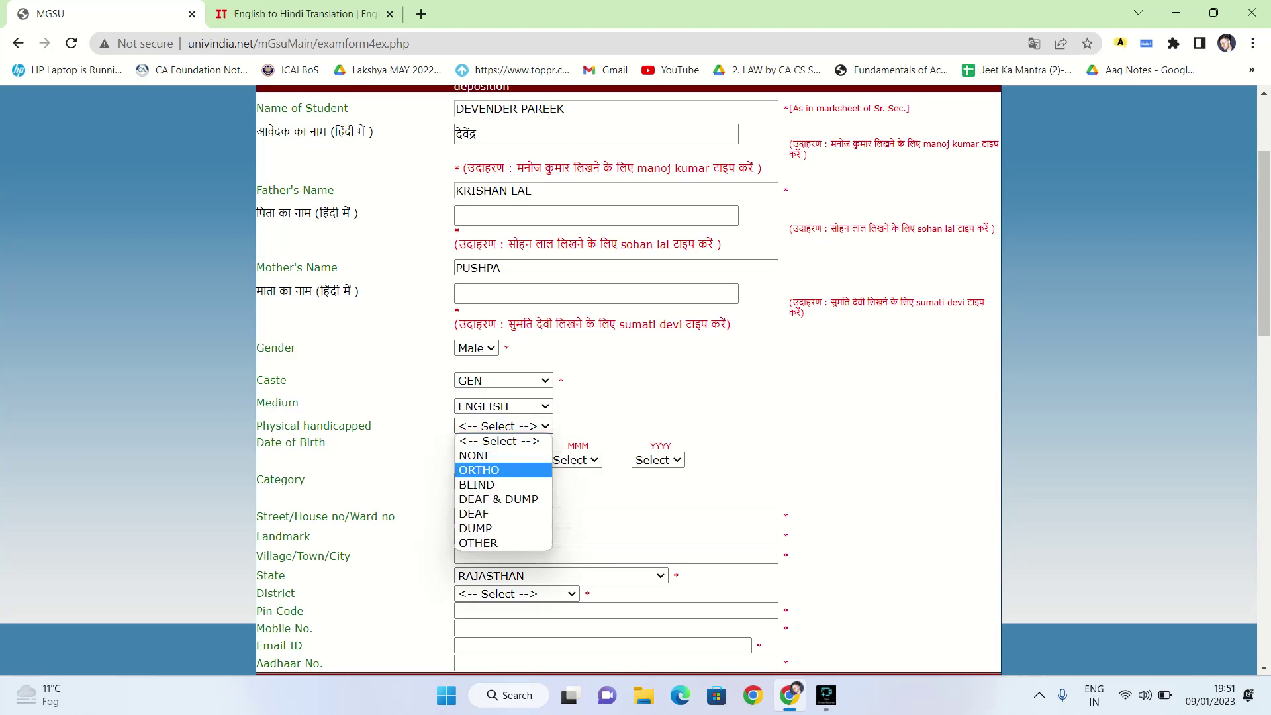
pyautogui.press('Down')
pyautogui.press('Down')
pyautogui.press('Up')
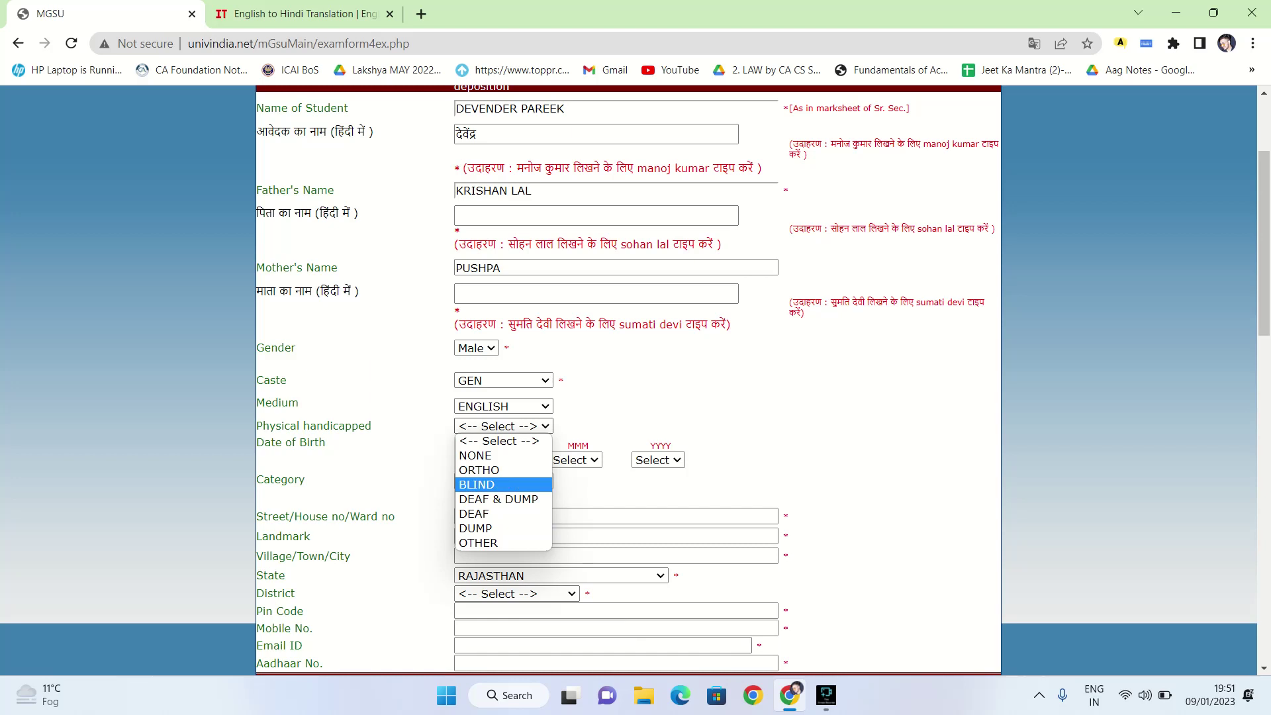
pyautogui.press('Up')
pyautogui.press('Up')
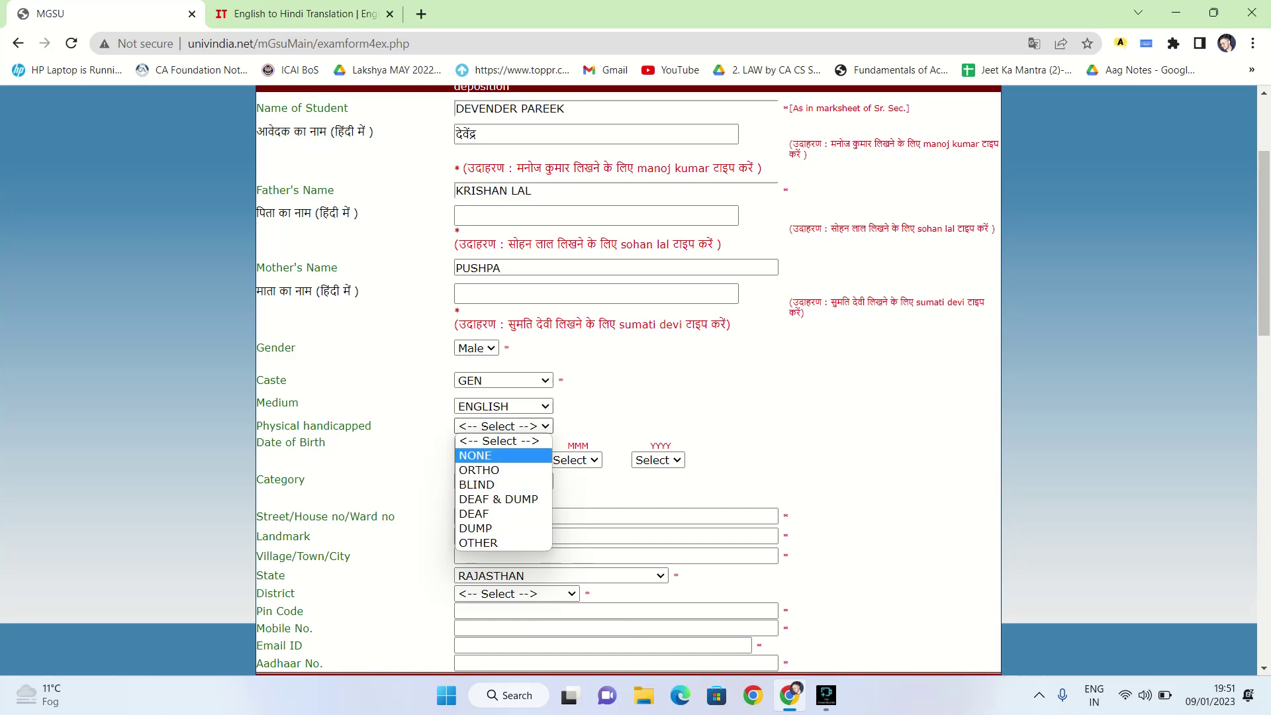
pyautogui.press('Return')
# Set the date of birth to 16 Nov 2000
pyautogui.press('Tab')
pyautogui.hotkey('alt', 'Down')
pyautogui.press('1')
pyautogui.press('6')
pyautogui.press('Up')
pyautogui.press('Up')
pyautogui.press('Up')
pyautogui.press('Up')
pyautogui.press('Up')
pyautogui.press('Up')
pyautogui.press('Down')
pyautogui.press('Down')
pyautogui.press('Down')
pyautogui.press('Down')
pyautogui.press('Down')
pyautogui.press('Down')
pyautogui.press('Down')
pyautogui.press('Up')
pyautogui.press('Return')
pyautogui.press('Tab')
pyautogui.hotkey('alt', 'Down')
pyautogui.press('Down')
pyautogui.press('Down')
pyautogui.press('Down')
pyautogui.press('Down')
pyautogui.press('Down')
pyautogui.press('Down')
pyautogui.press('Down')
pyautogui.press('Down')
pyautogui.press('Down')
pyautogui.press('Down')
pyautogui.press('Down')
pyautogui.press('Up')
pyautogui.press('Up')
pyautogui.press('Up')
pyautogui.press('Up')
pyautogui.press('Down')
pyautogui.press('Down')
pyautogui.press('Down')
pyautogui.press('Down')
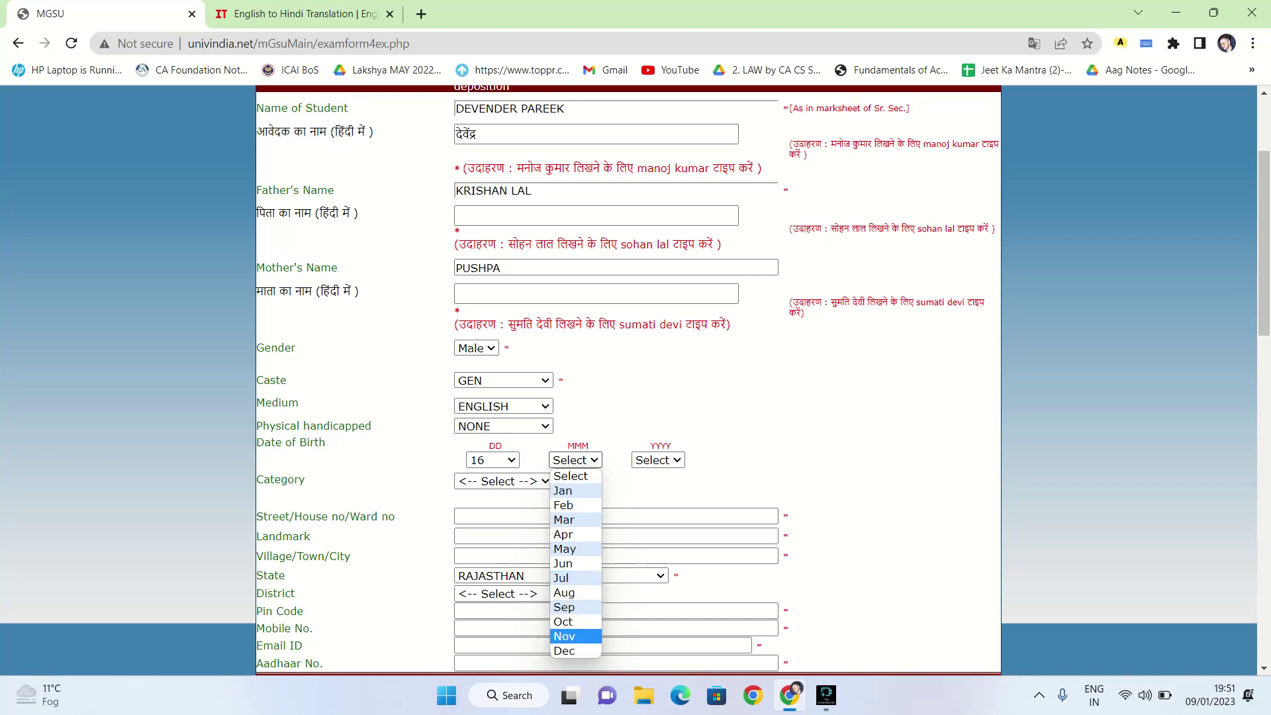
pyautogui.press('Return')
pyautogui.press('Tab')
pyautogui.hotkey('alt', 'Down')
pyautogui.write('1998')
pyautogui.press('Up')
pyautogui.press('Up')
pyautogui.press('Up')
pyautogui.press('Up')
pyautogui.press('Down')
pyautogui.press('Down')
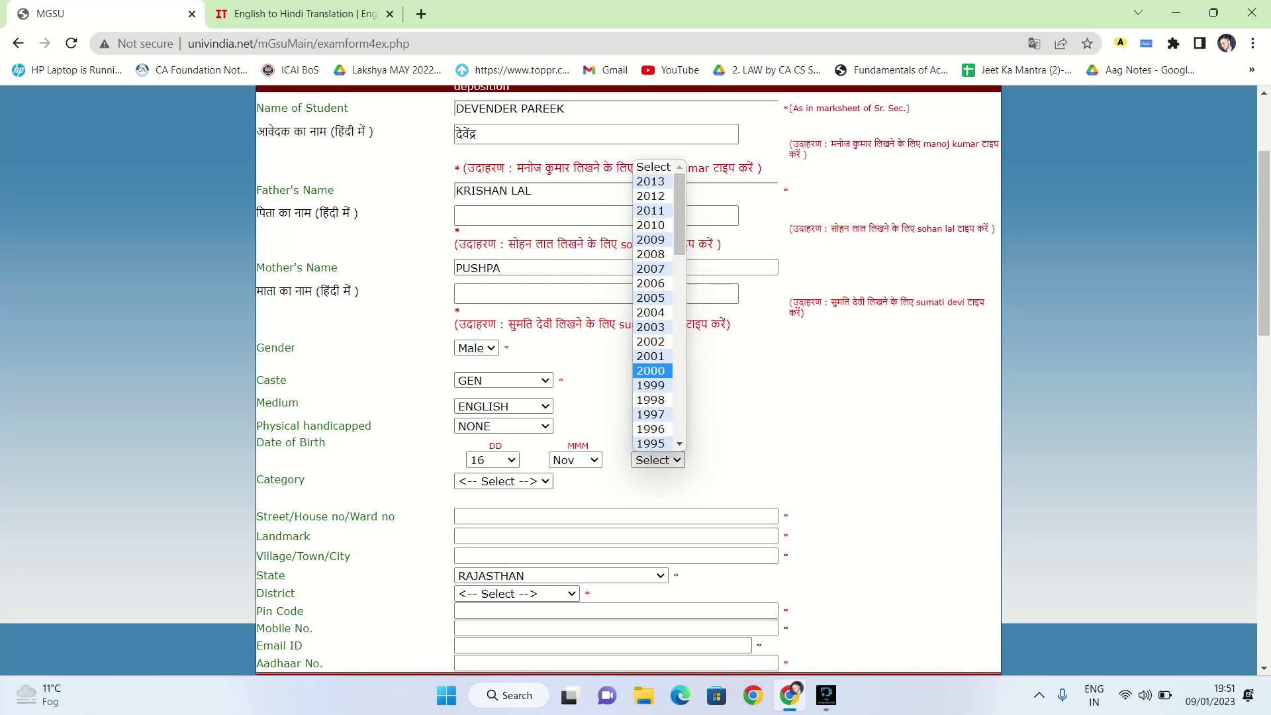
pyautogui.press('Return')
# Choose REGULAR in the Category dropdown
pyautogui.scroll(-3, 629, 380)
pyautogui.press('Tab')
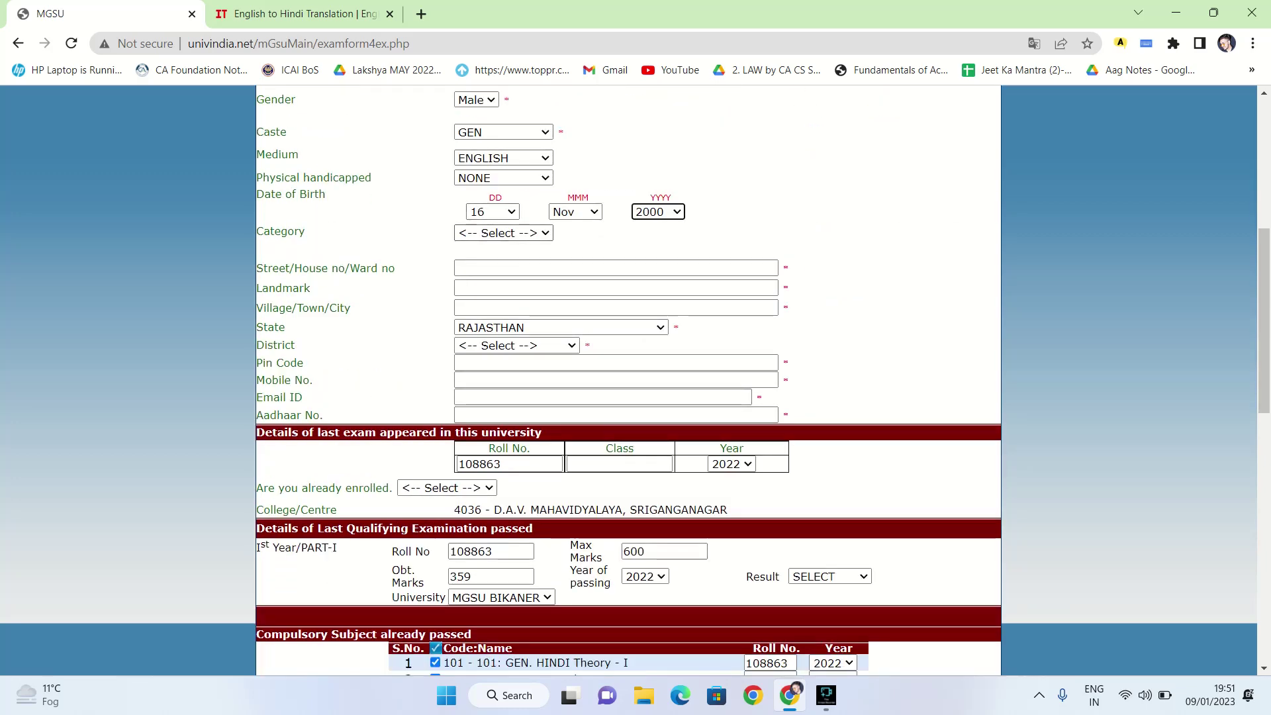
pyautogui.hotkey('alt', 'Down')
pyautogui.press('Down')
pyautogui.press('Return')
pyautogui.hotkey('alt', 'Down')
# Confirm Category REGULAR and enter street XYZ, landmark XYZ and city JAIPUR
pyautogui.press('Up')
pyautogui.press('Down')
pyautogui.press('Return')
pyautogui.press('Tab')
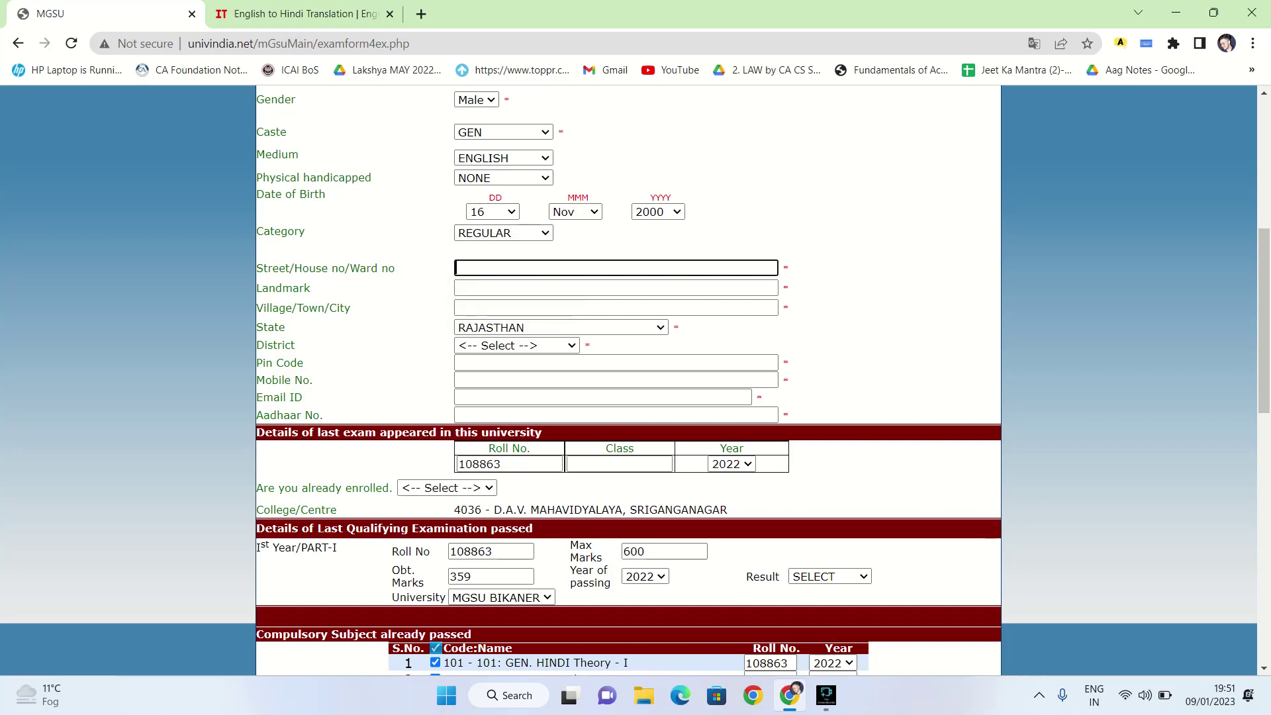
pyautogui.write('XYZ')
pyautogui.press('Tab')
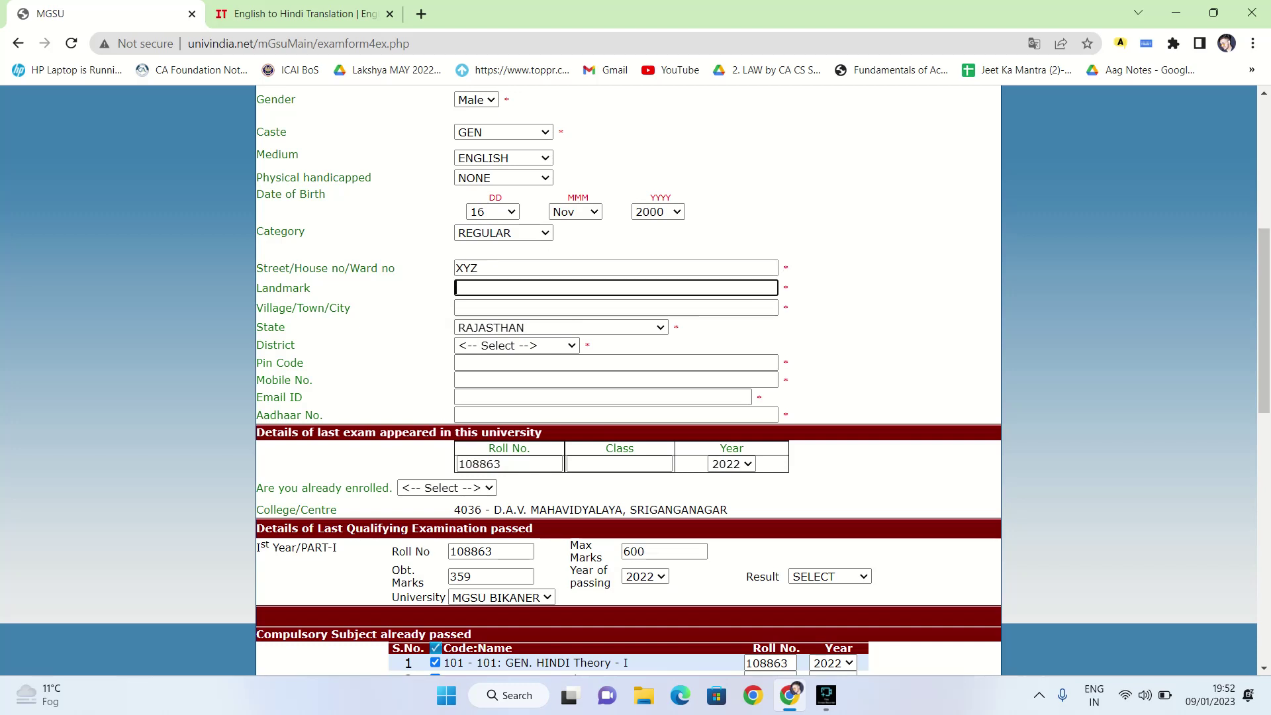
pyautogui.write('XYZ')
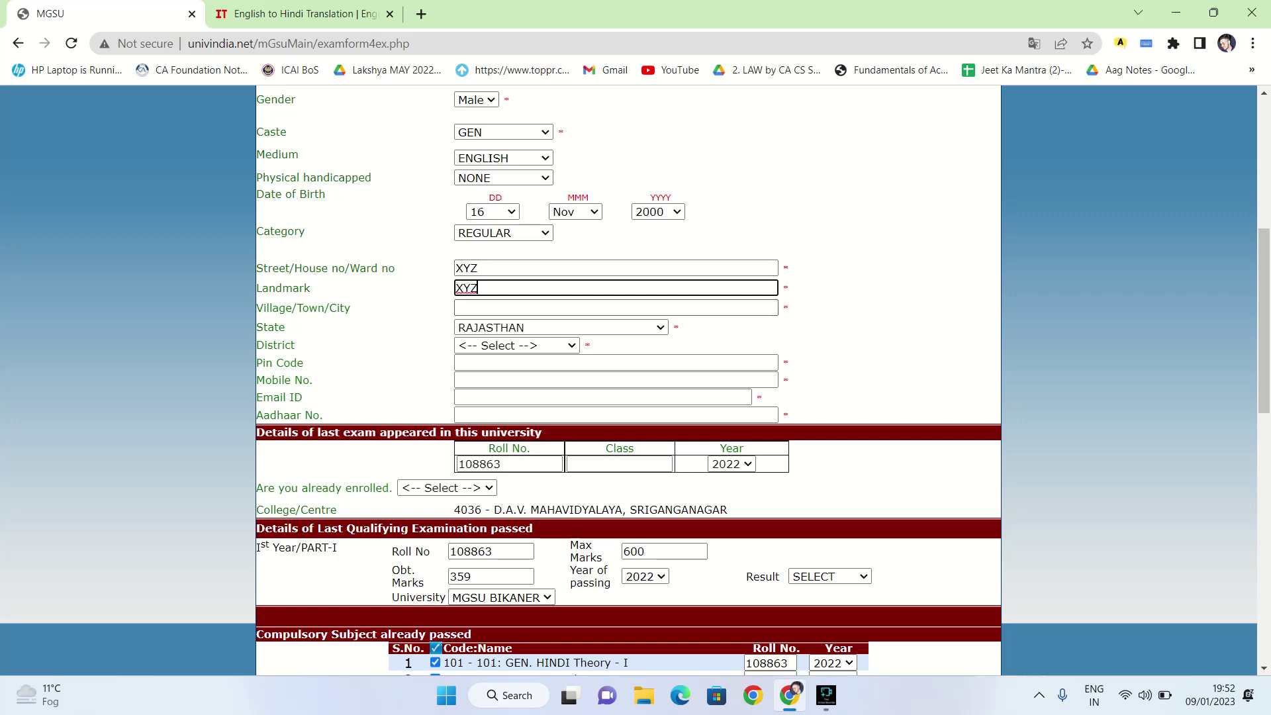
pyautogui.press('Tab')
pyautogui.write('Sri')
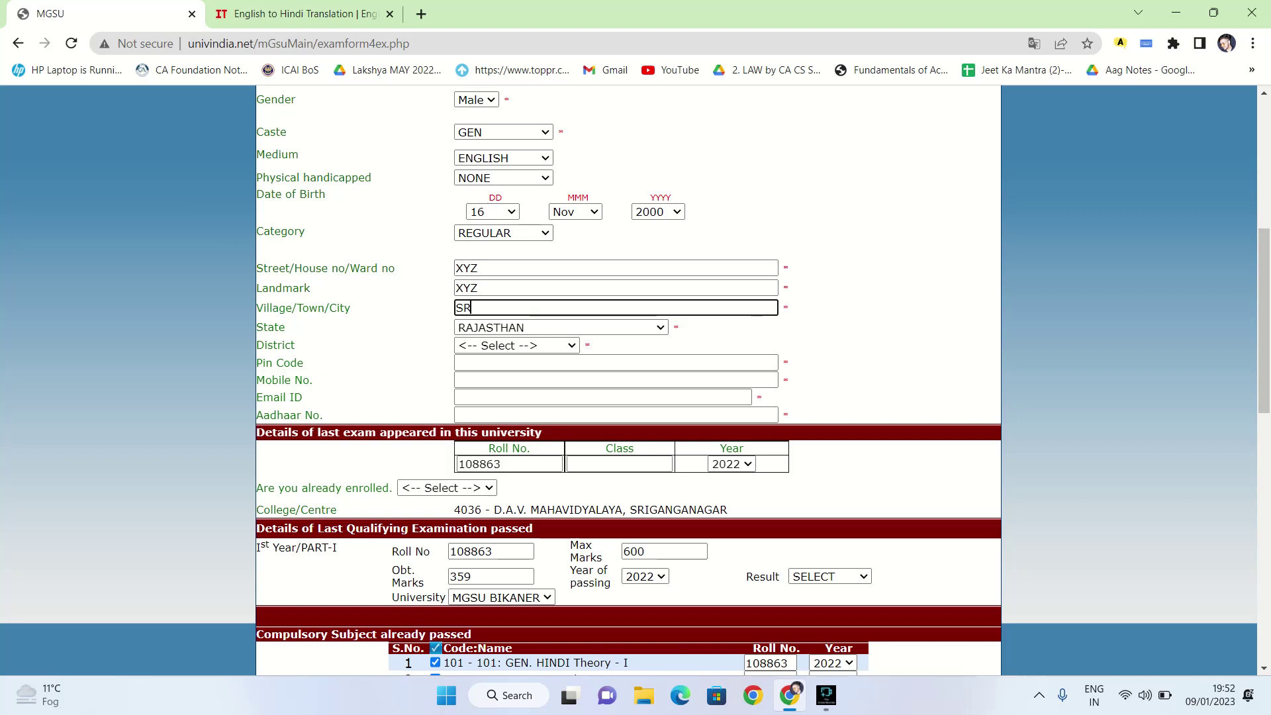
pyautogui.press('BackSpace')
pyautogui.press('BackSpace')
pyautogui.press('BackSpace')
pyautogui.write('JAIPUR')
# Select state RAJASTHAN and district JAIPUR, and enter pin code 000000
pyautogui.press('Tab')
pyautogui.hotkey('alt', 'Down')
pyautogui.press('Return')
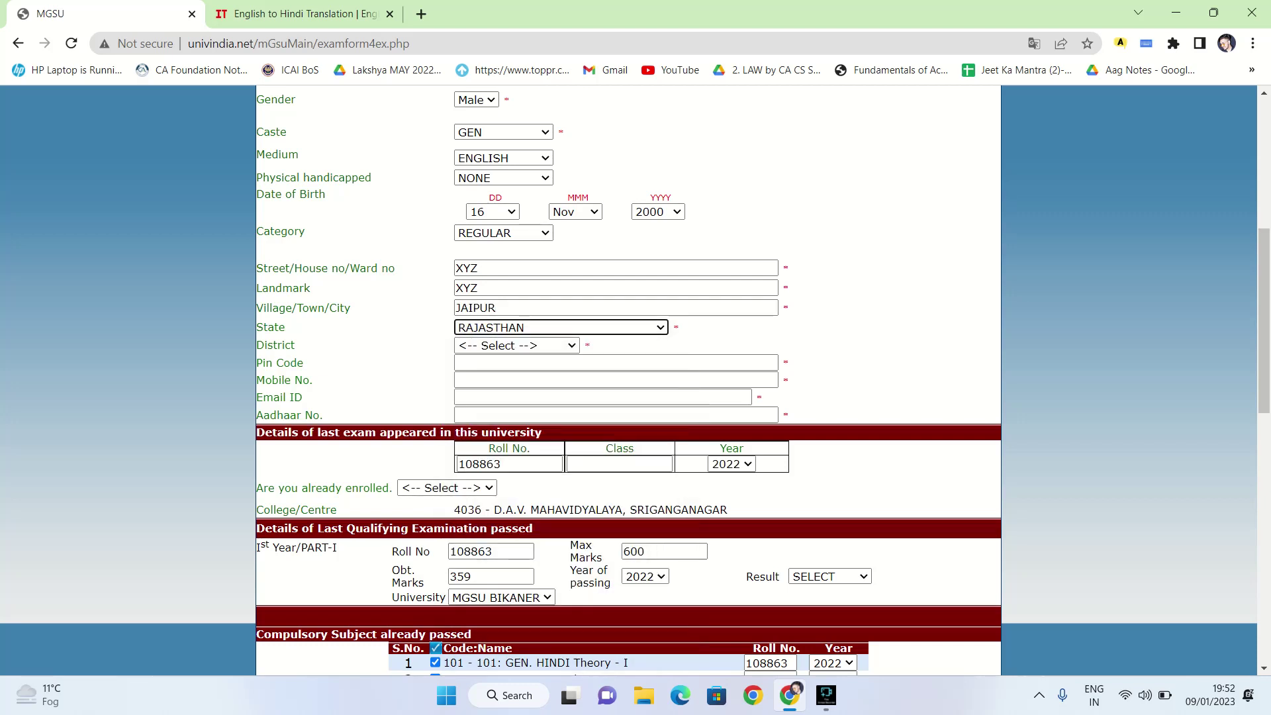
pyautogui.press('Tab')
pyautogui.hotkey('alt', 'Down')
pyautogui.press('Down')
pyautogui.press('Down')
pyautogui.press('Down')
pyautogui.press('Down')
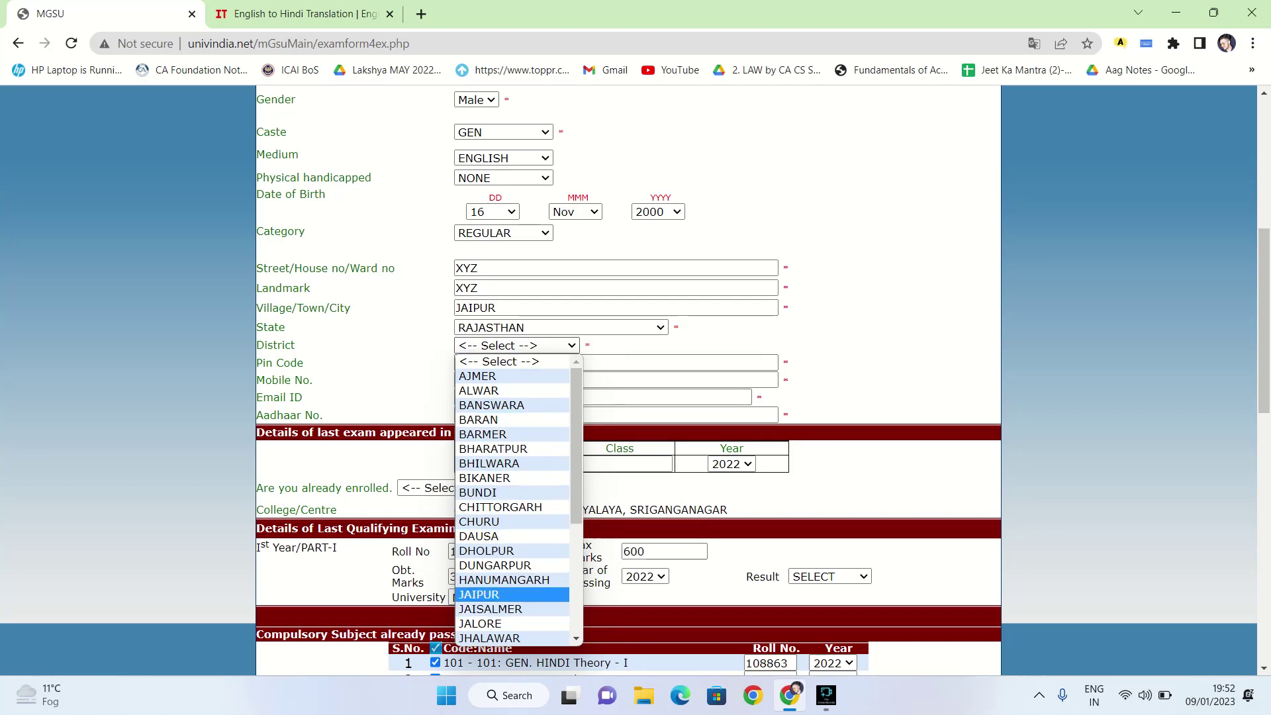
pyautogui.press('Return')
pyautogui.press('Tab')
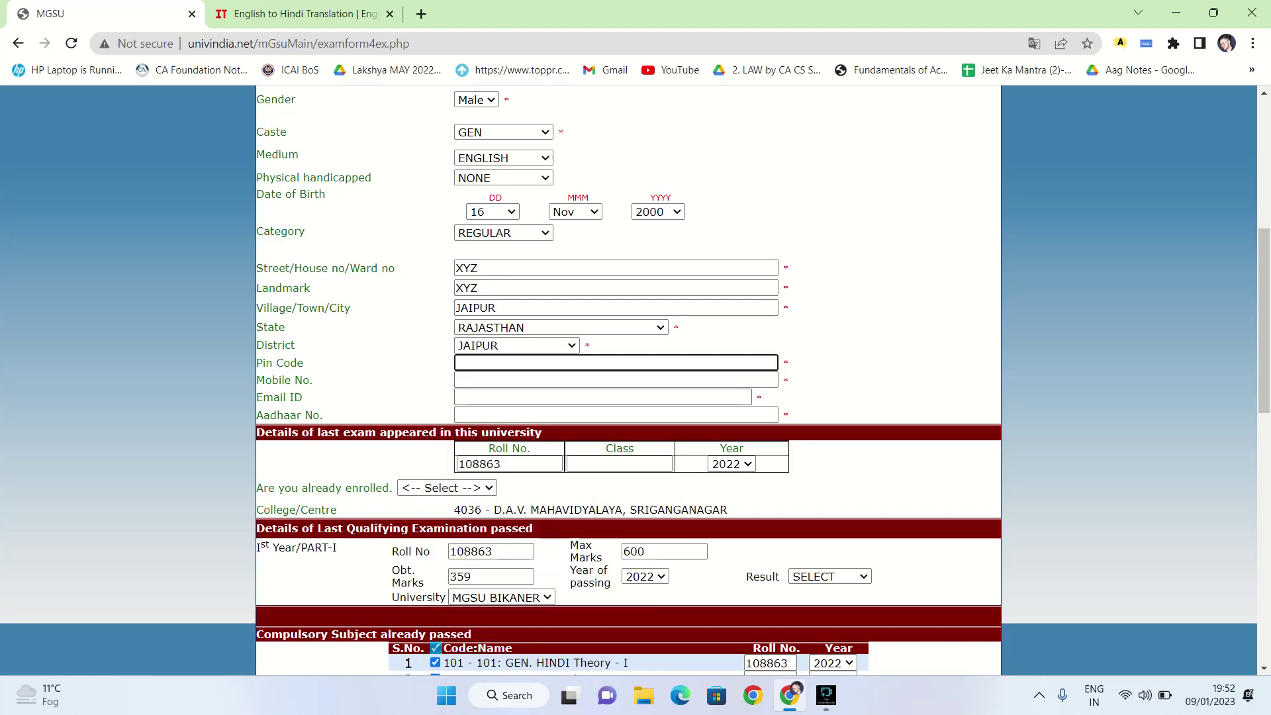
pyautogui.write('000000')
# Enter the mobile number, replacing mistyped text in the Mobile No. field
pyautogui.click(463, 379)
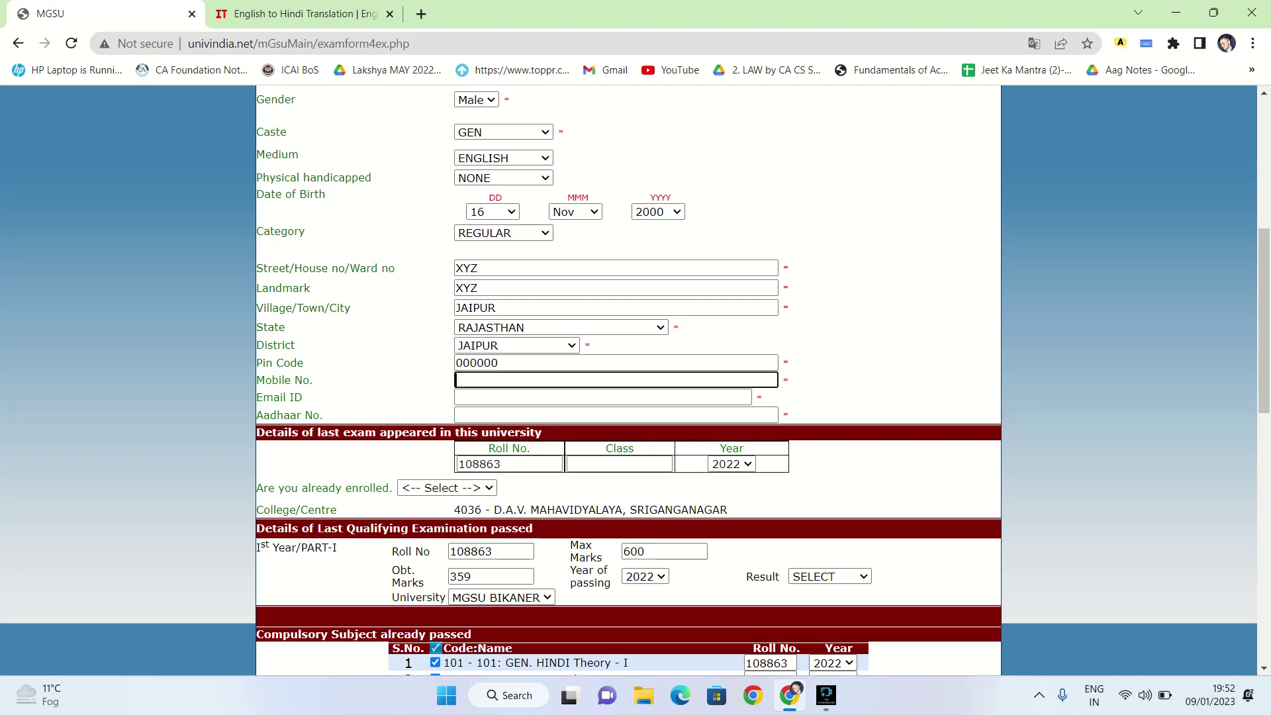
pyautogui.write('xyz@gmail.')
pyautogui.click(464, 396)
pyautogui.hotkey('shift', 'Tab')
pyautogui.hotkey('ctrl', 'a')
pyautogui.press('BackSpace')
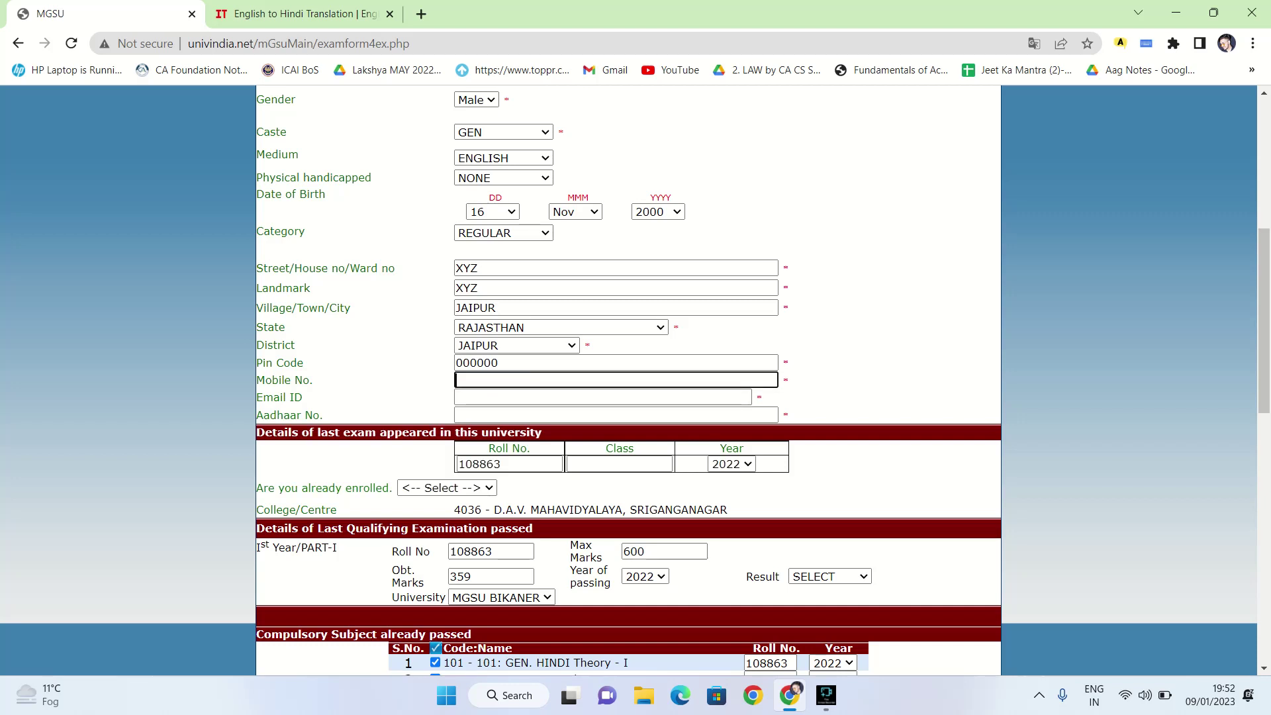
pyautogui.write('1234567890')
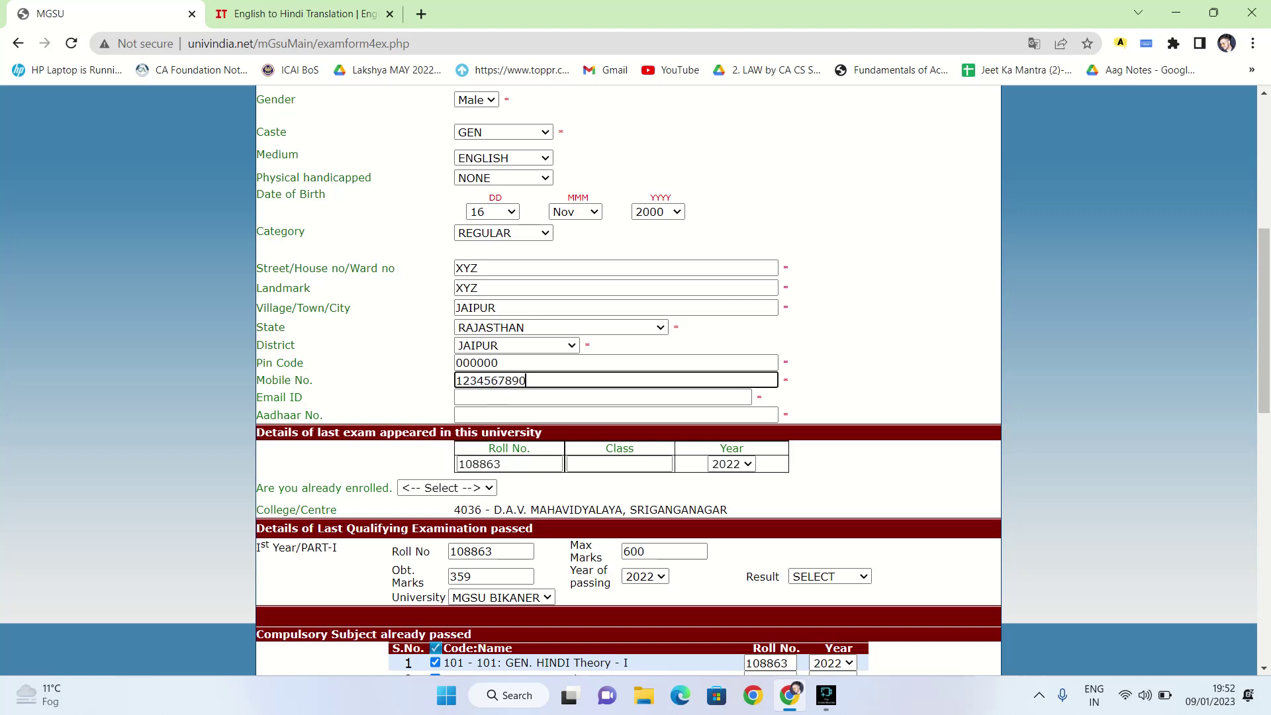
# Fill in the Email ID and Aadhaar No. fields
pyautogui.click(457, 397)
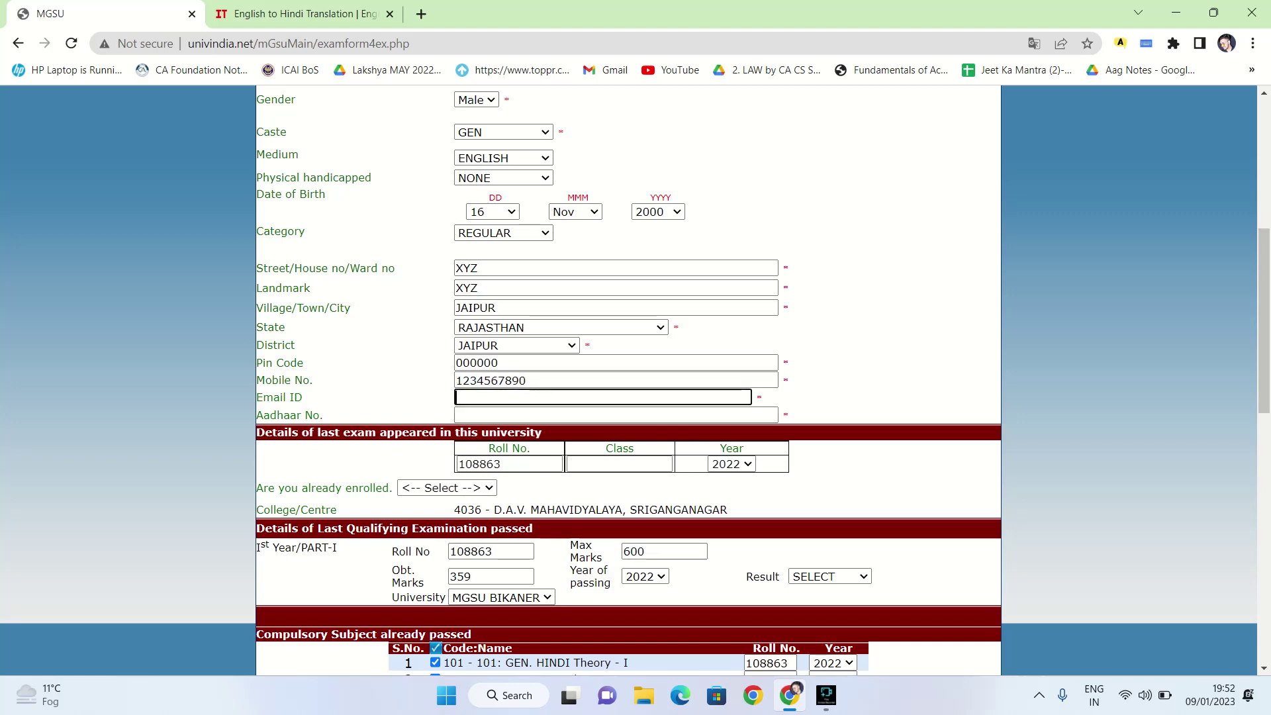
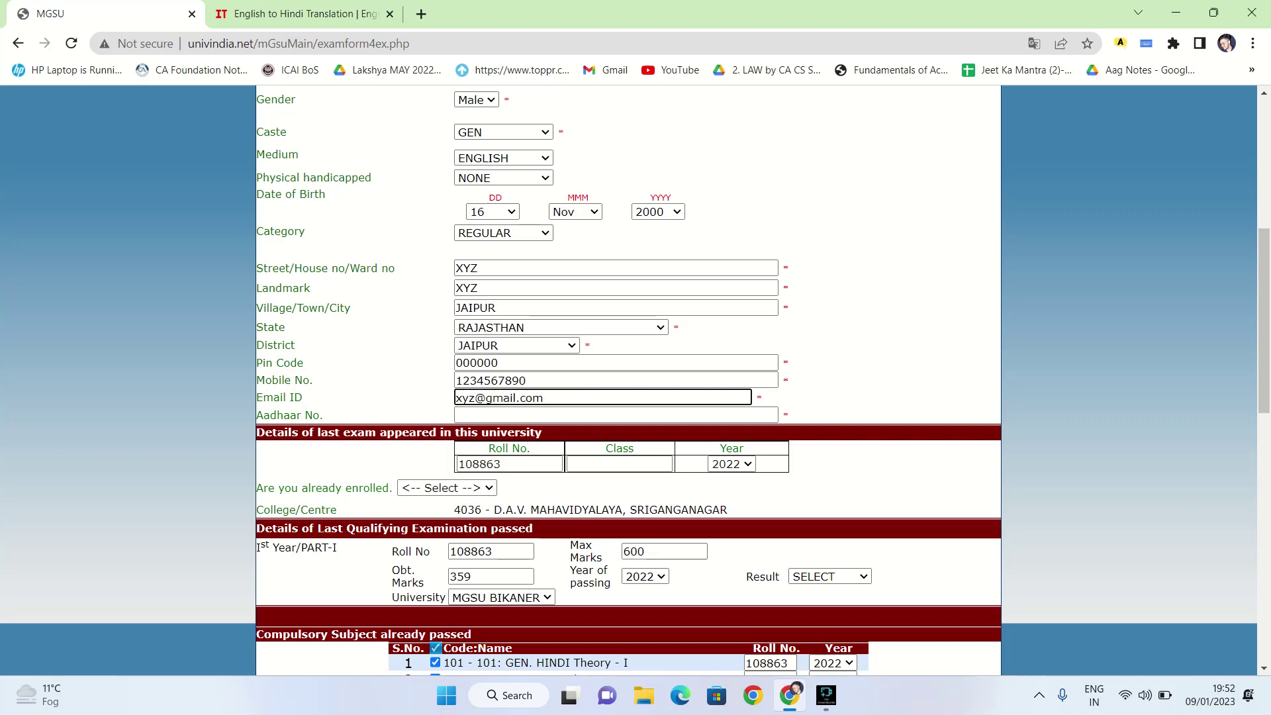
pyautogui.press('Tab')
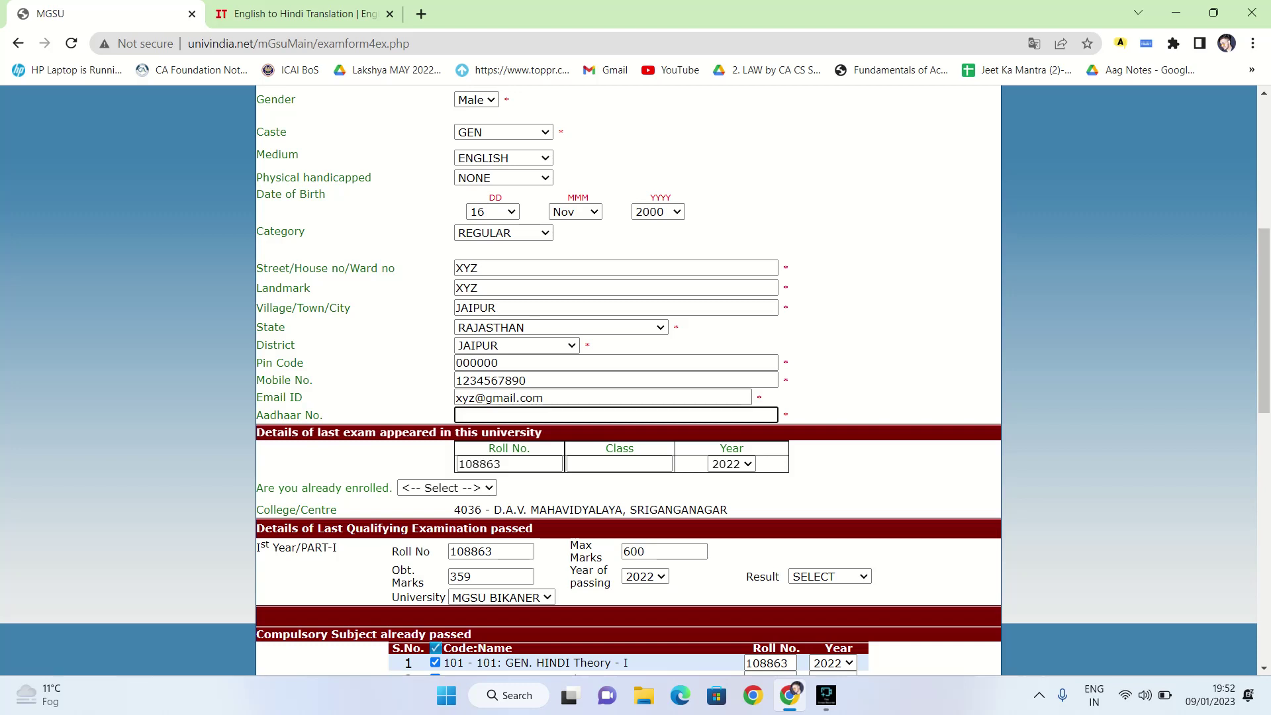
pyautogui.scroll(-1, 628, 384)
pyautogui.press('Tab')
pyautogui.hotkey('ctrl', 'a')
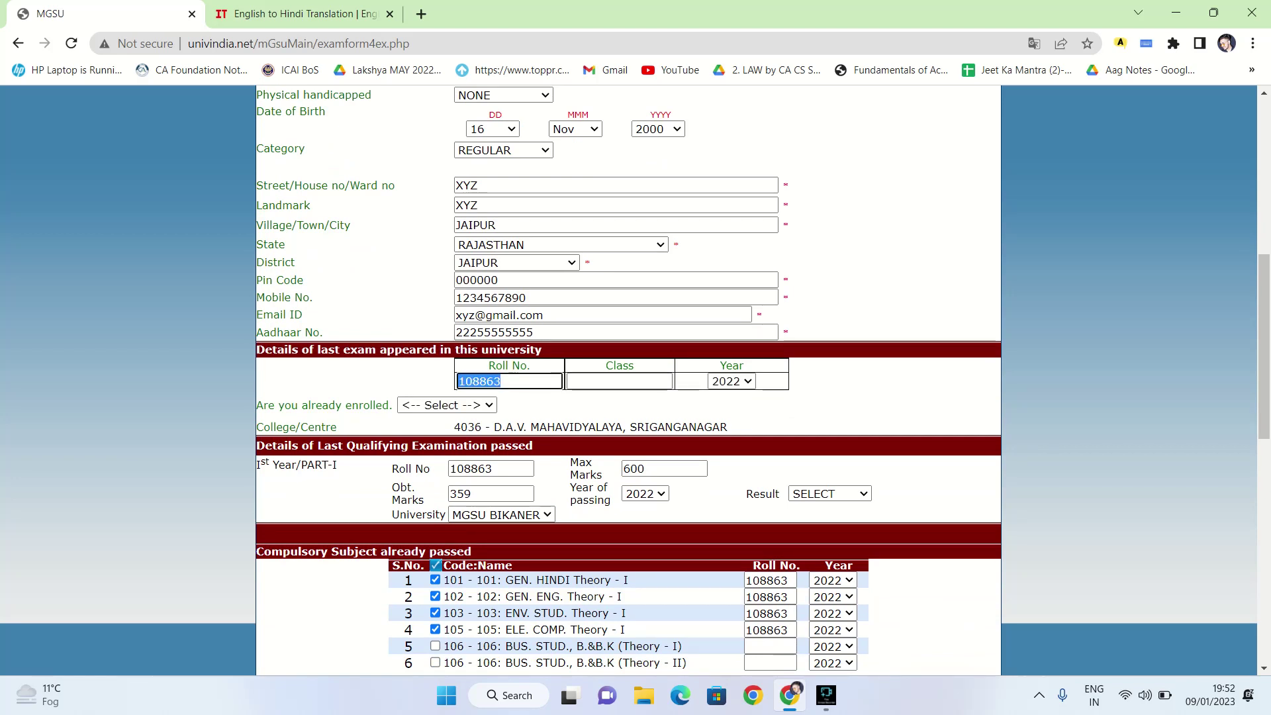
pyautogui.click(620, 381)
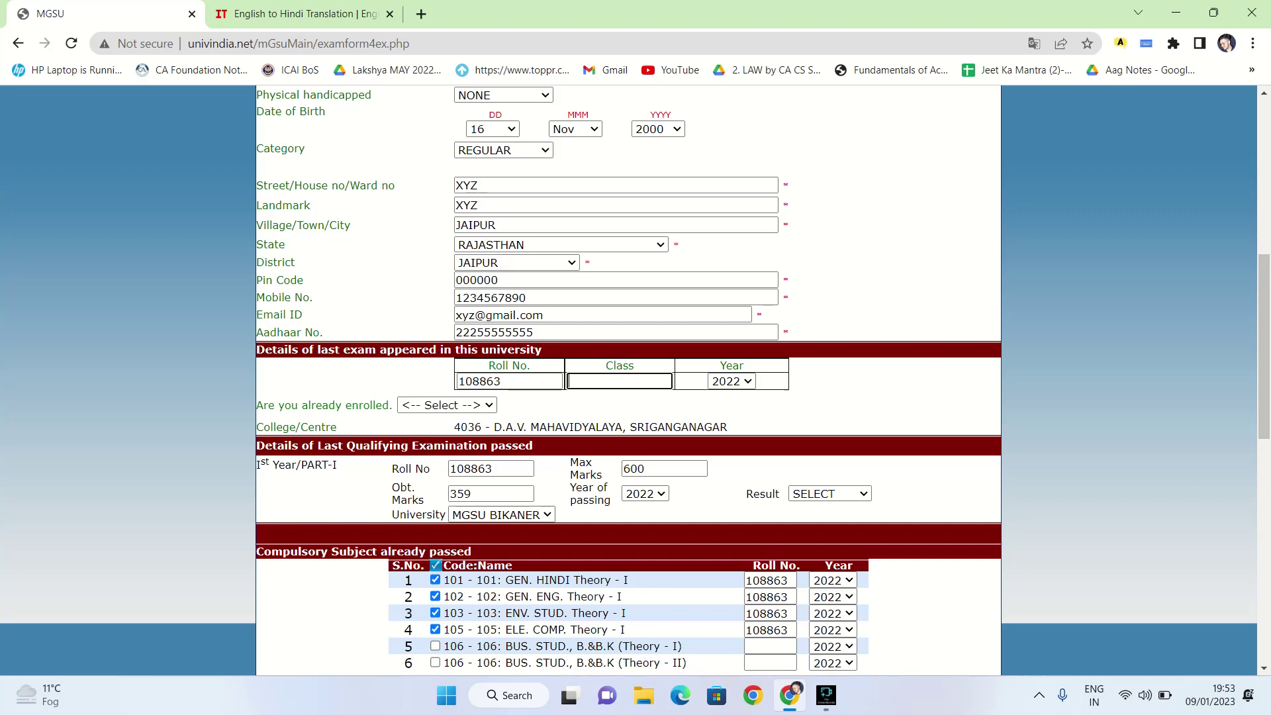
pyautogui.write('B.com part 1')
pyautogui.press('Tab')
pyautogui.hotkey('alt', 'Down')
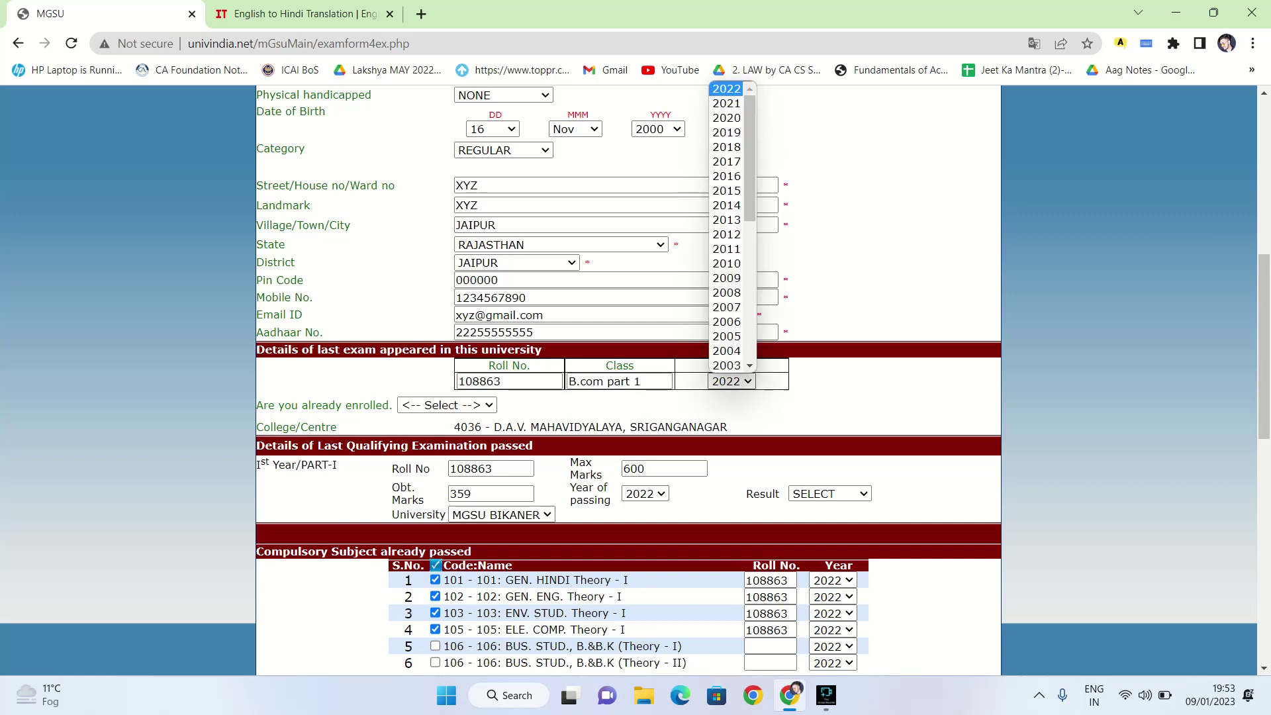
pyautogui.press('Return')
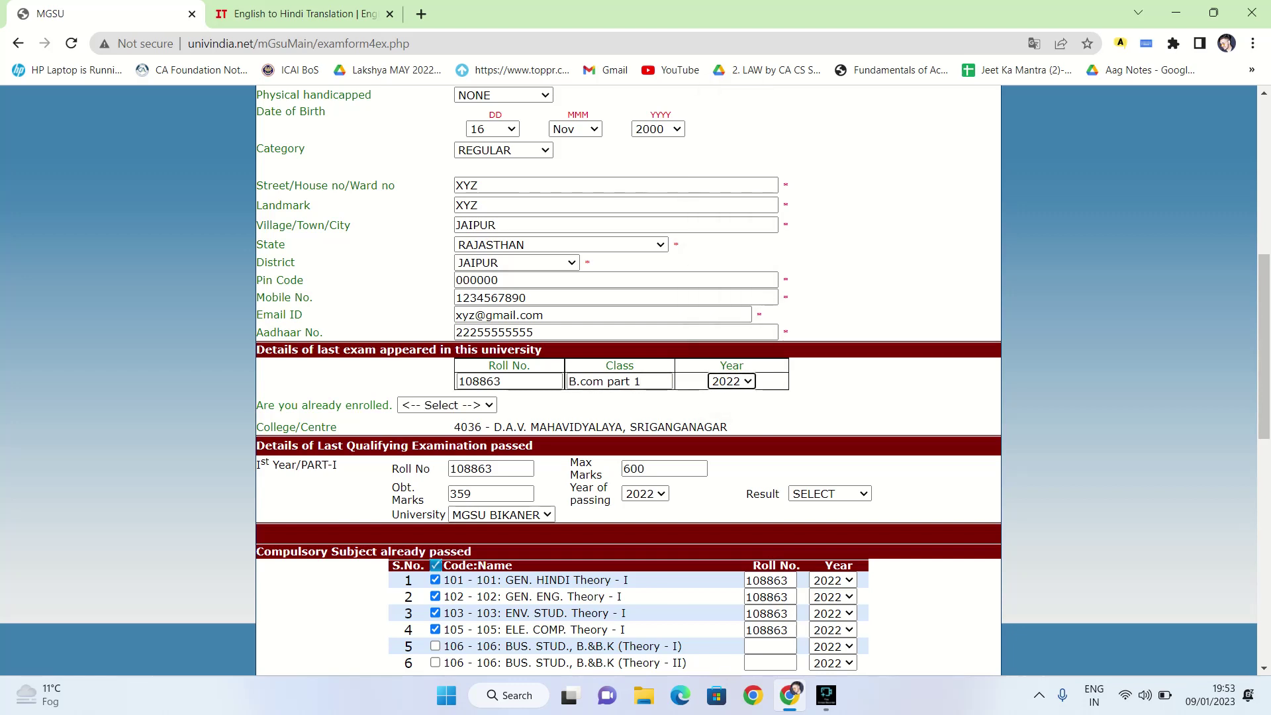
pyautogui.press('Tab')
pyautogui.hotkey('alt', 'Down')
pyautogui.press('Down')
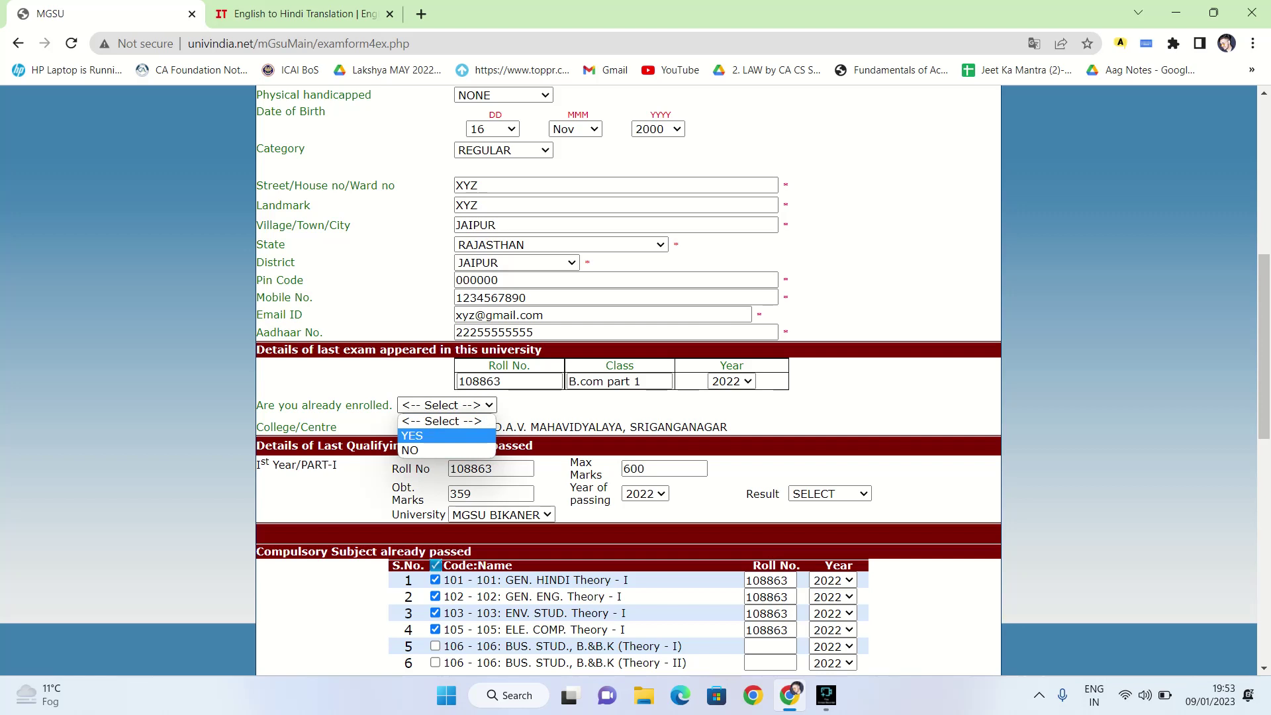
pyautogui.press('Return')
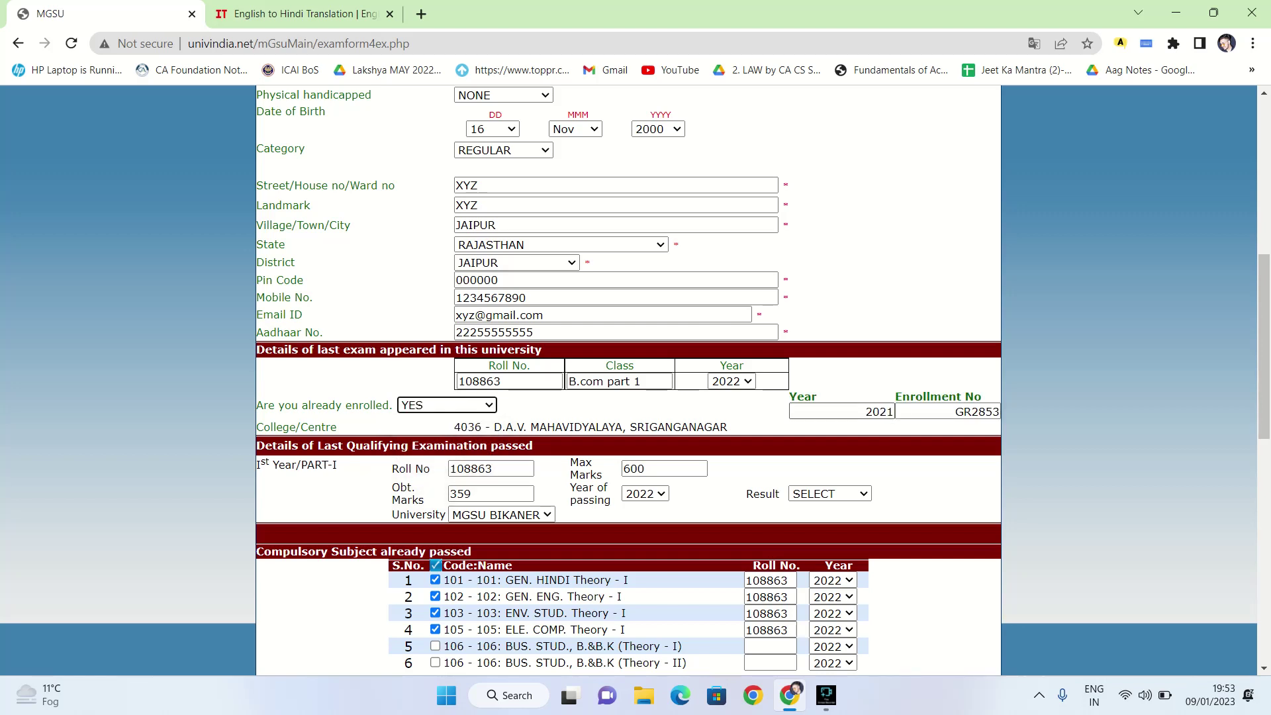
pyautogui.press('Tab')
pyautogui.hotkey('shift', 'Left')
pyautogui.hotkey('shift', 'Right')
pyautogui.press('Tab')
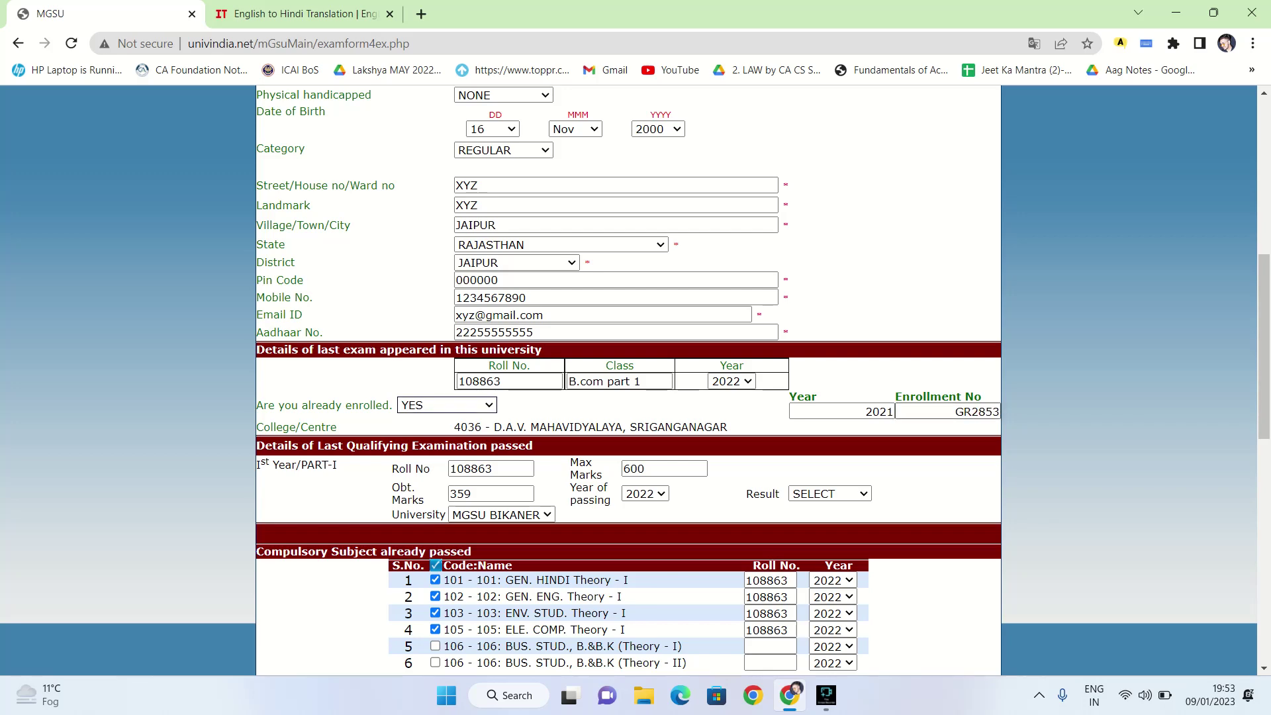
pyautogui.click(490, 468)
# Set obtained marks to 359 against max marks 600
pyautogui.scroll(-1, 629, 380)
pyautogui.moveTo(569, 379); pyautogui.dragTo(601, 395)
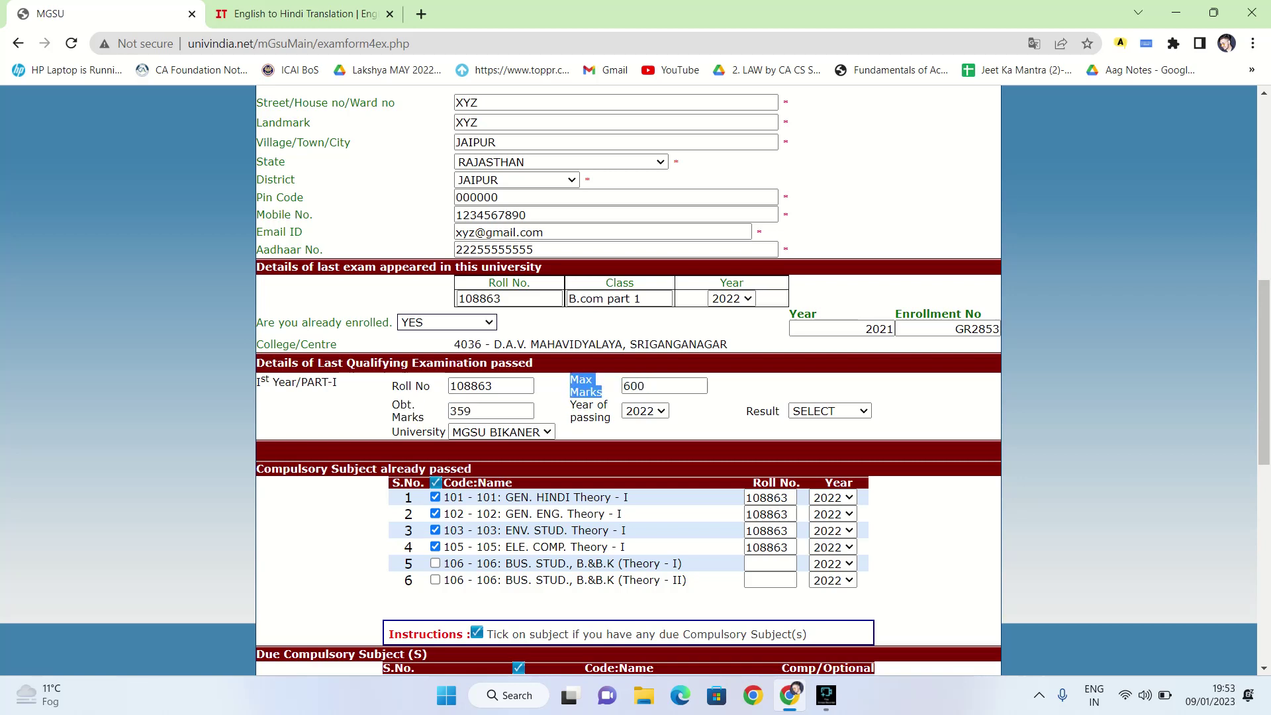
pyautogui.click(645, 386)
pyautogui.hotkey('ctrl', 'a')
pyautogui.click(470, 411)
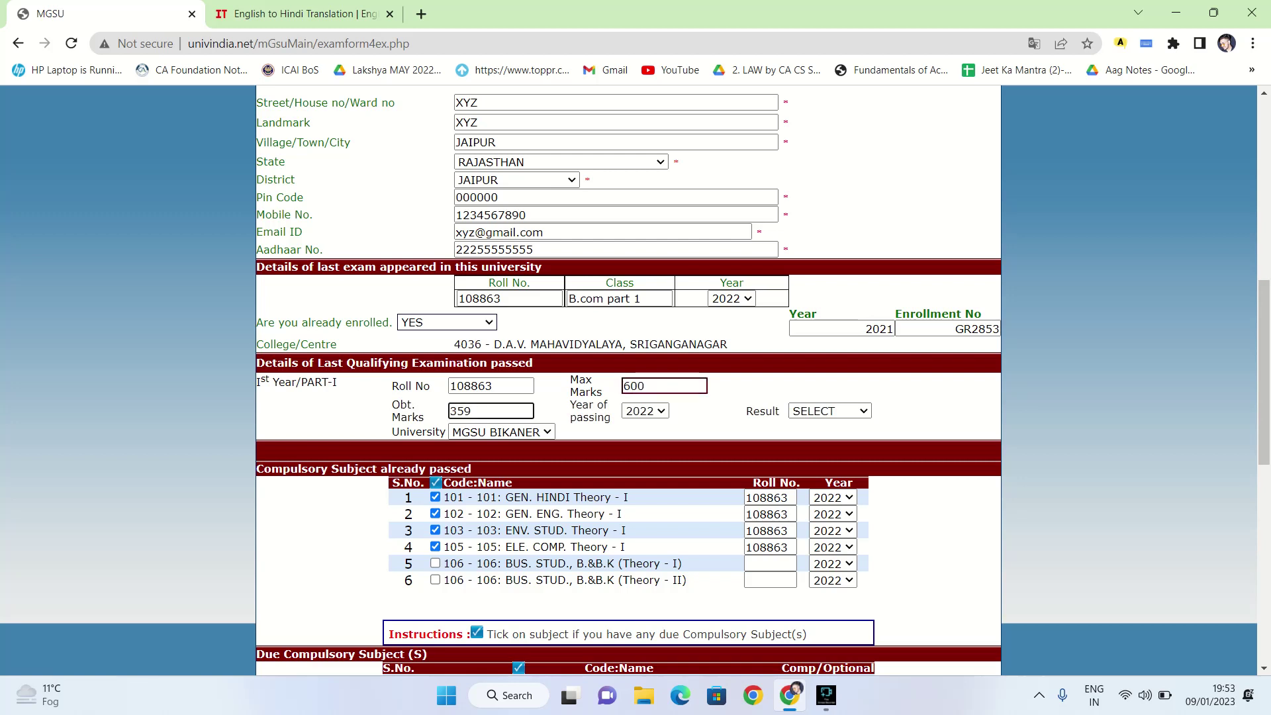
pyautogui.press('BackSpace')
pyautogui.press('BackSpace')
pyautogui.press('BackSpace')
pyautogui.write('3')
pyautogui.write('8')
pyautogui.press('BackSpace')
pyautogui.write('59')
pyautogui.moveTo(603, 392); pyautogui.dragTo(258, 380)
# Keep University as MGSU BIKANER and set Result to PASS
pyautogui.click(501, 431)
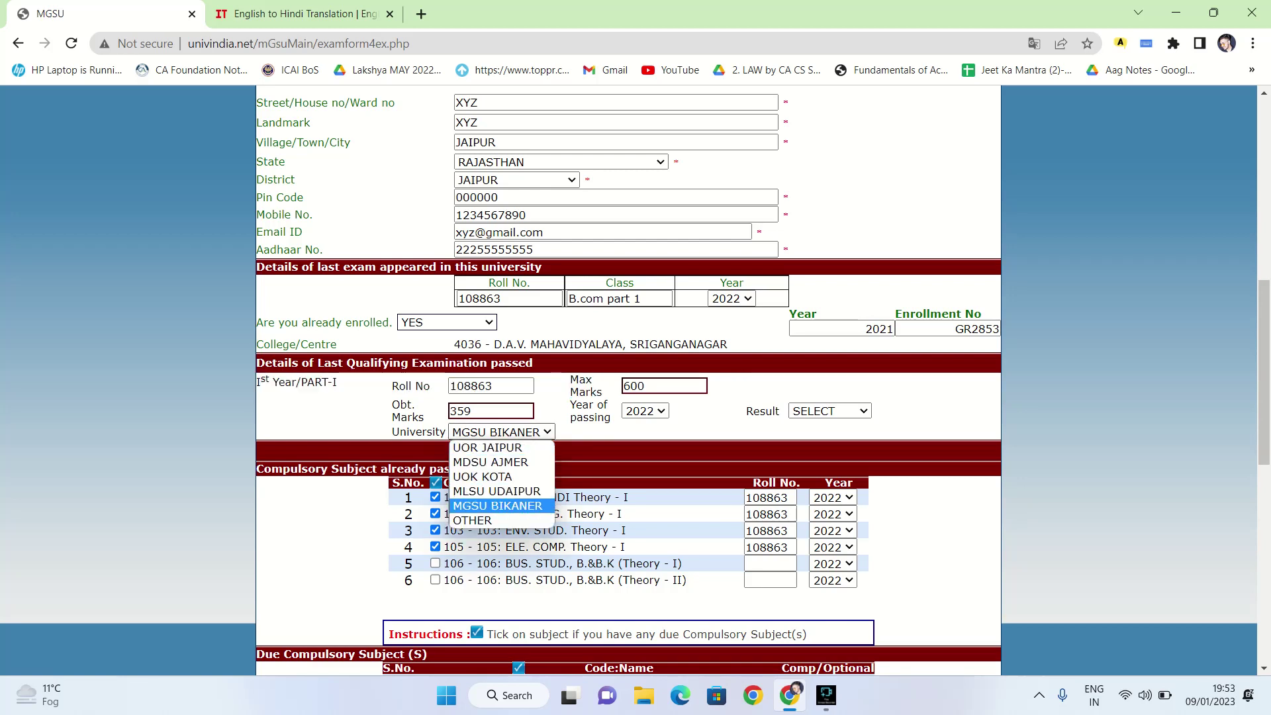
pyautogui.press('Return')
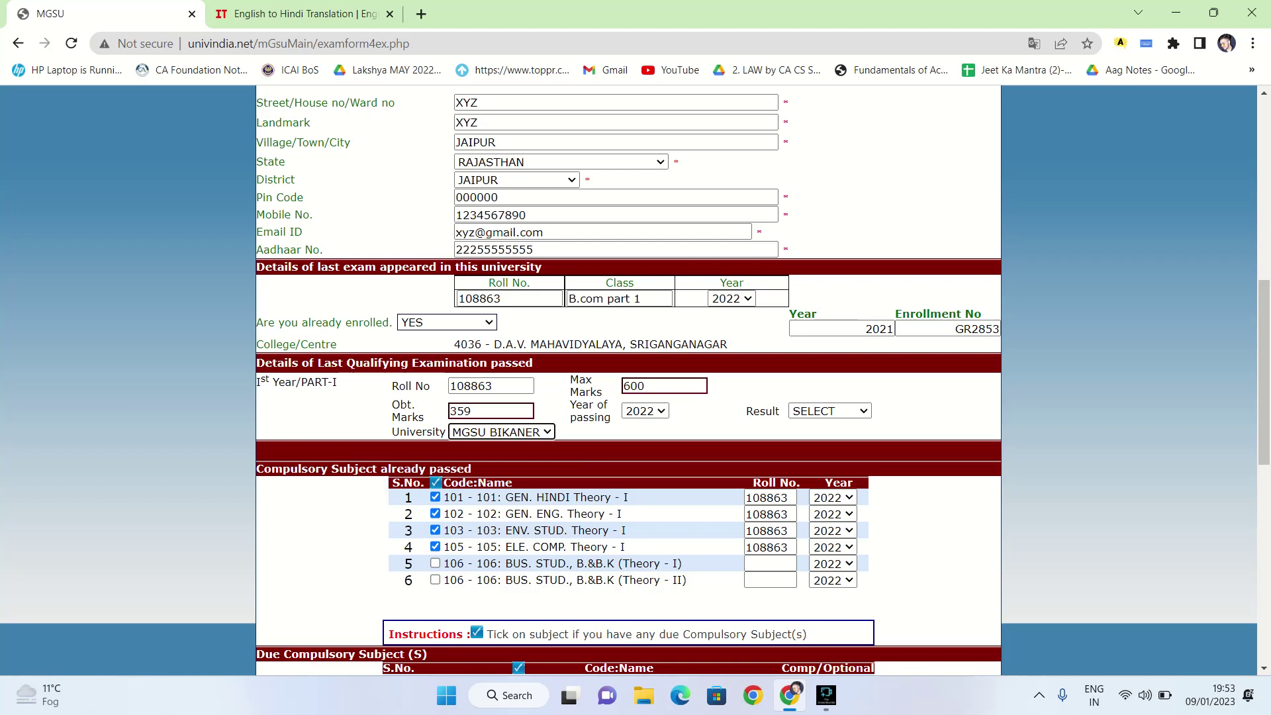
pyautogui.press('Tab')
pyautogui.hotkey('alt', 'Down')
pyautogui.press('Down')
pyautogui.press('Down')
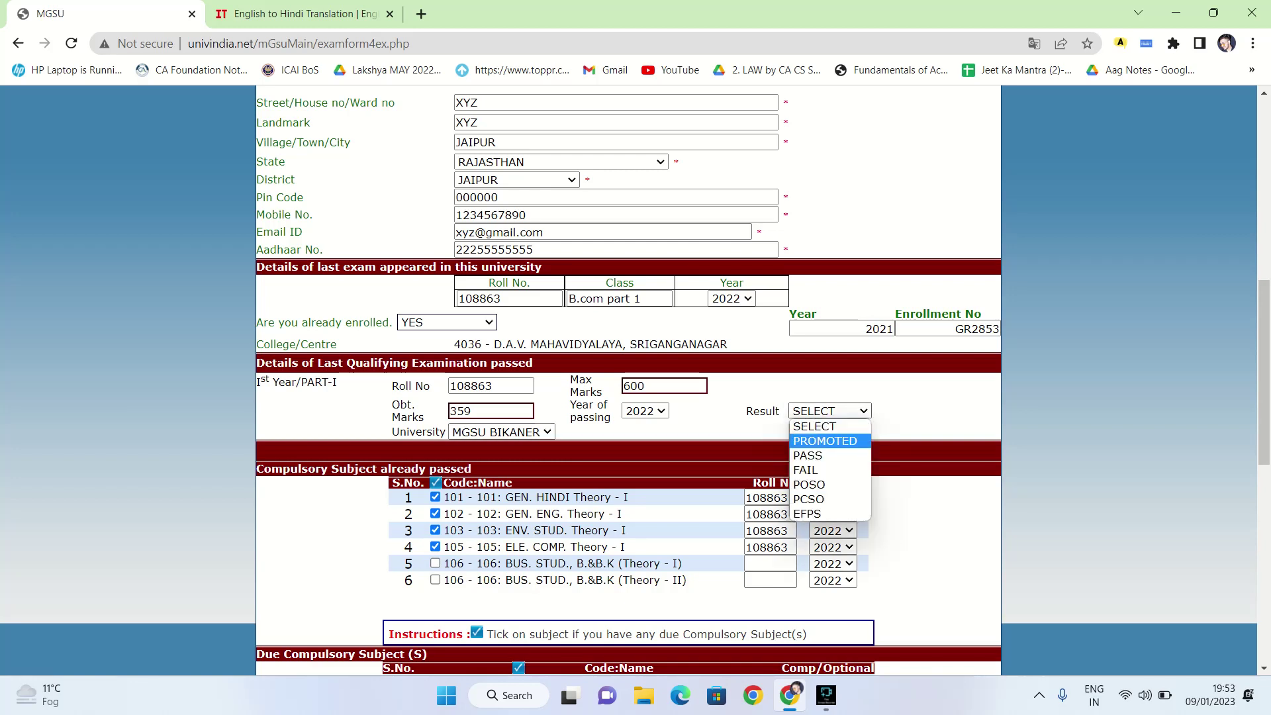
pyautogui.press('Up')
pyautogui.press('Down')
pyautogui.press('Down')
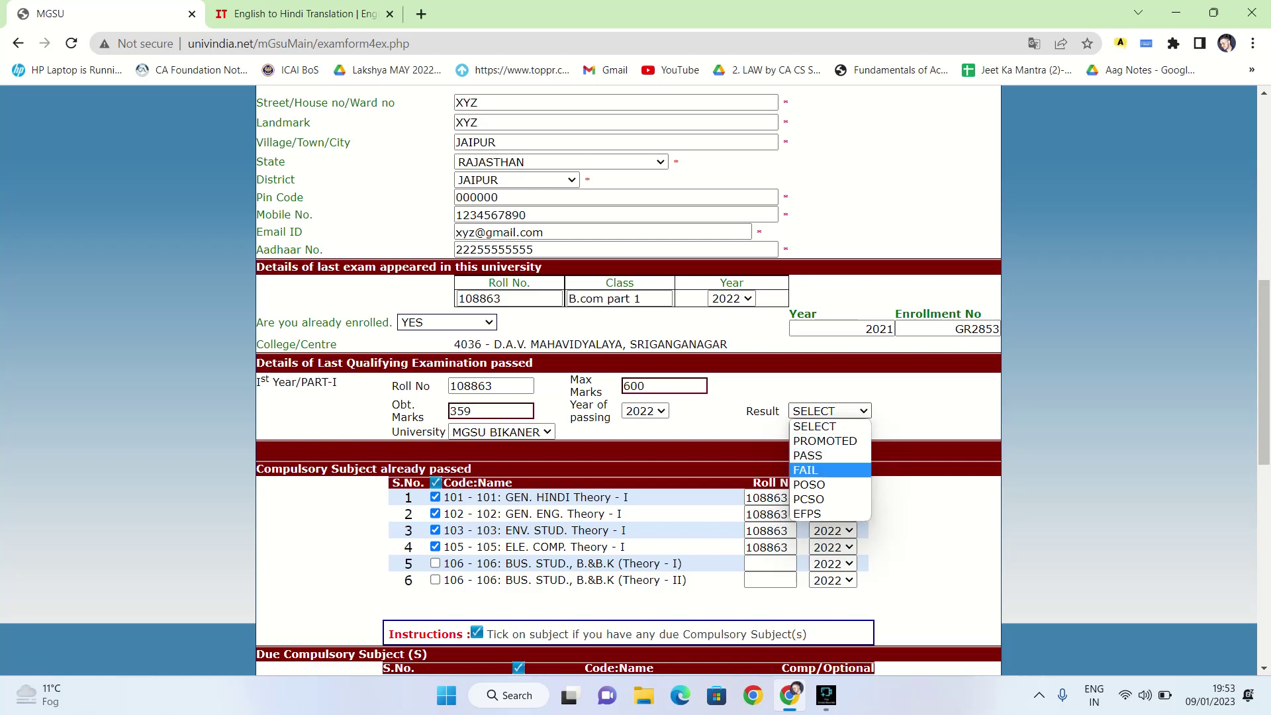
pyautogui.press('Down')
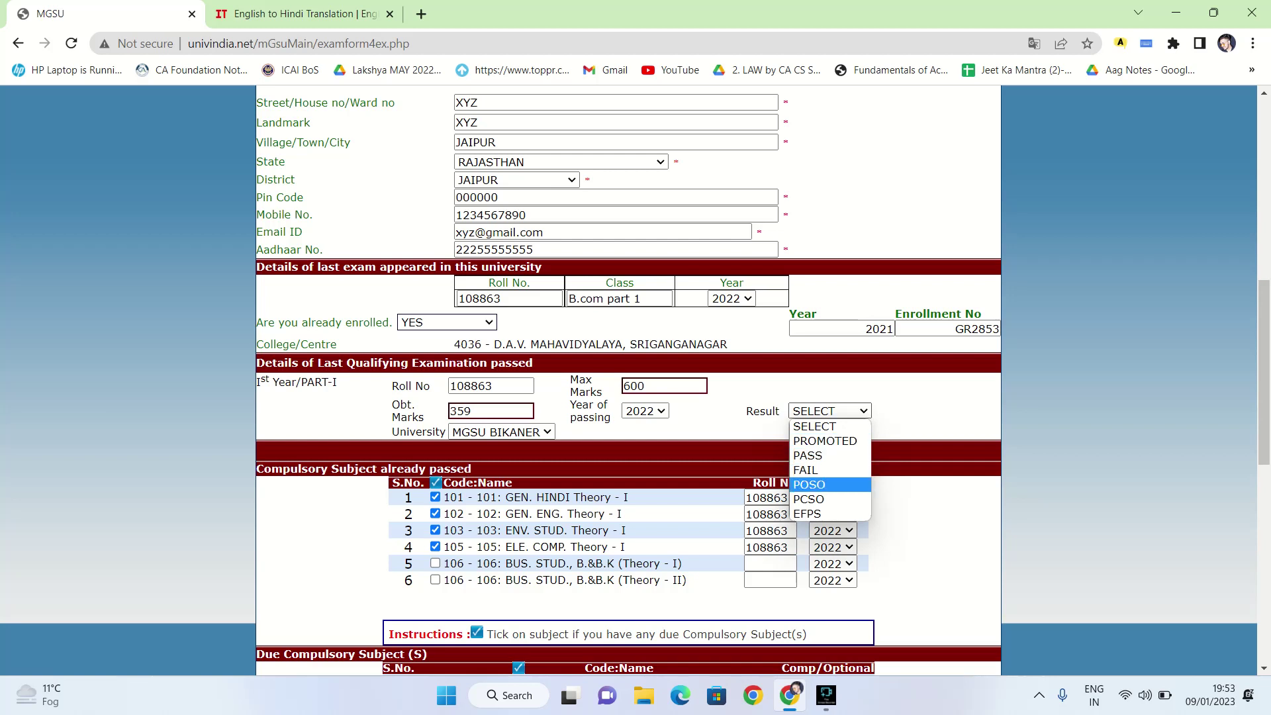
pyautogui.press('Up')
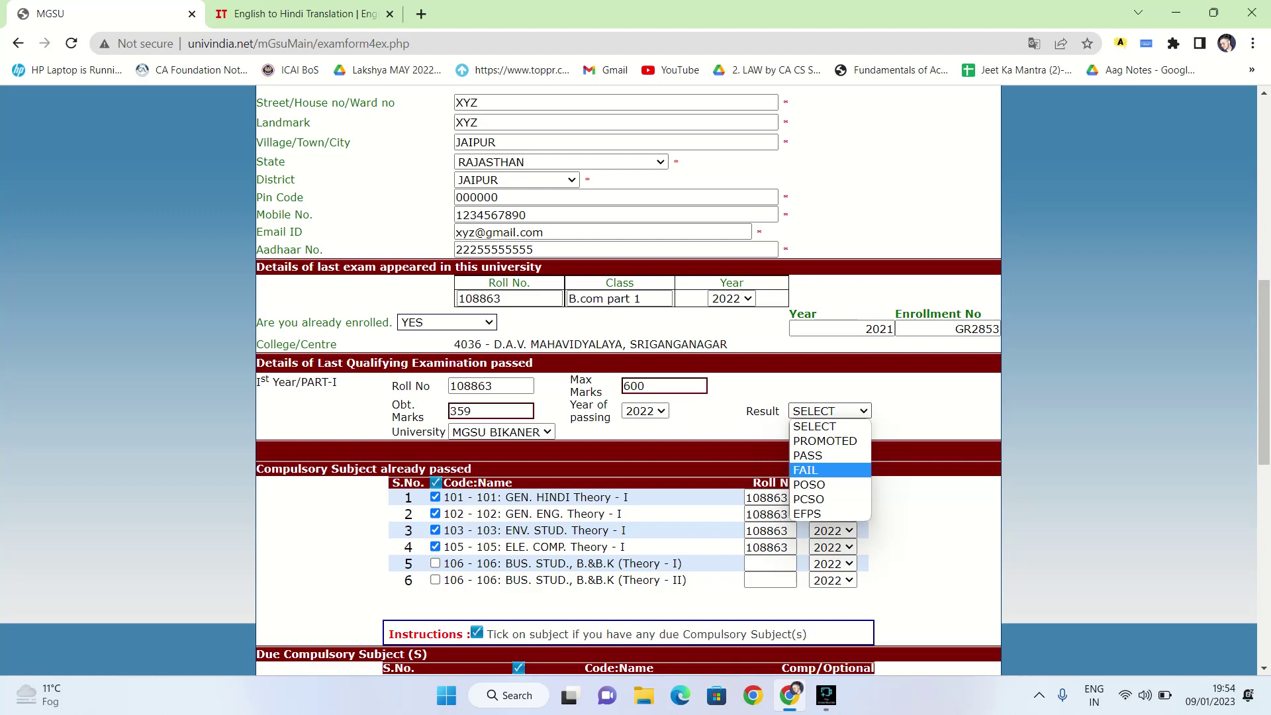
pyautogui.press('Down')
pyautogui.press('Down')
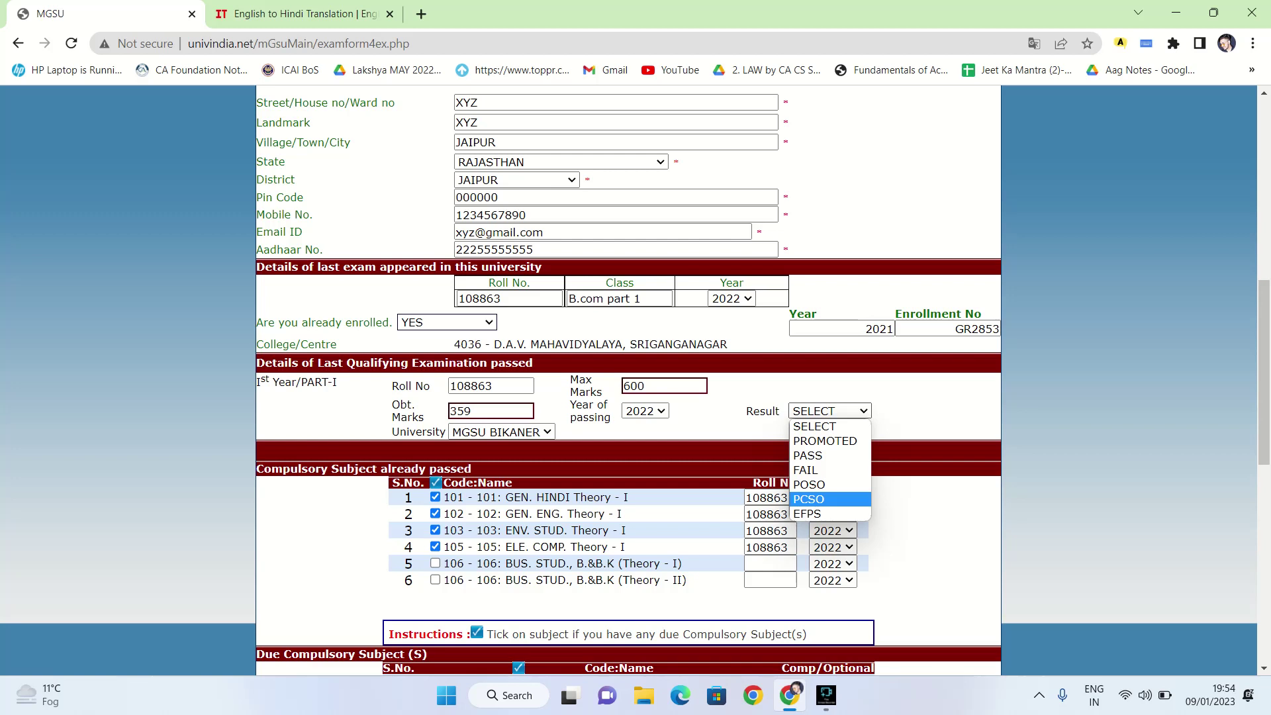
pyautogui.press('Down')
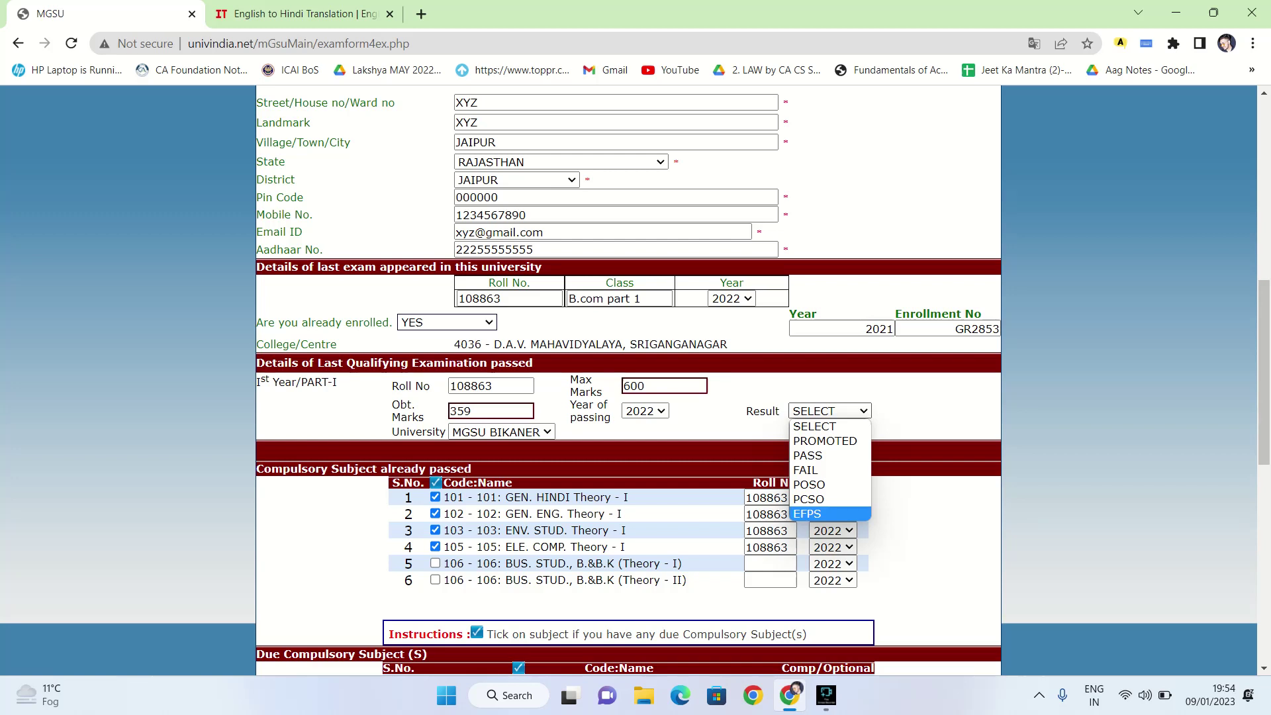
pyautogui.press('Up')
pyautogui.press('Up')
pyautogui.press('Up')
pyautogui.press('Down')
pyautogui.press('Down')
pyautogui.press('Down')
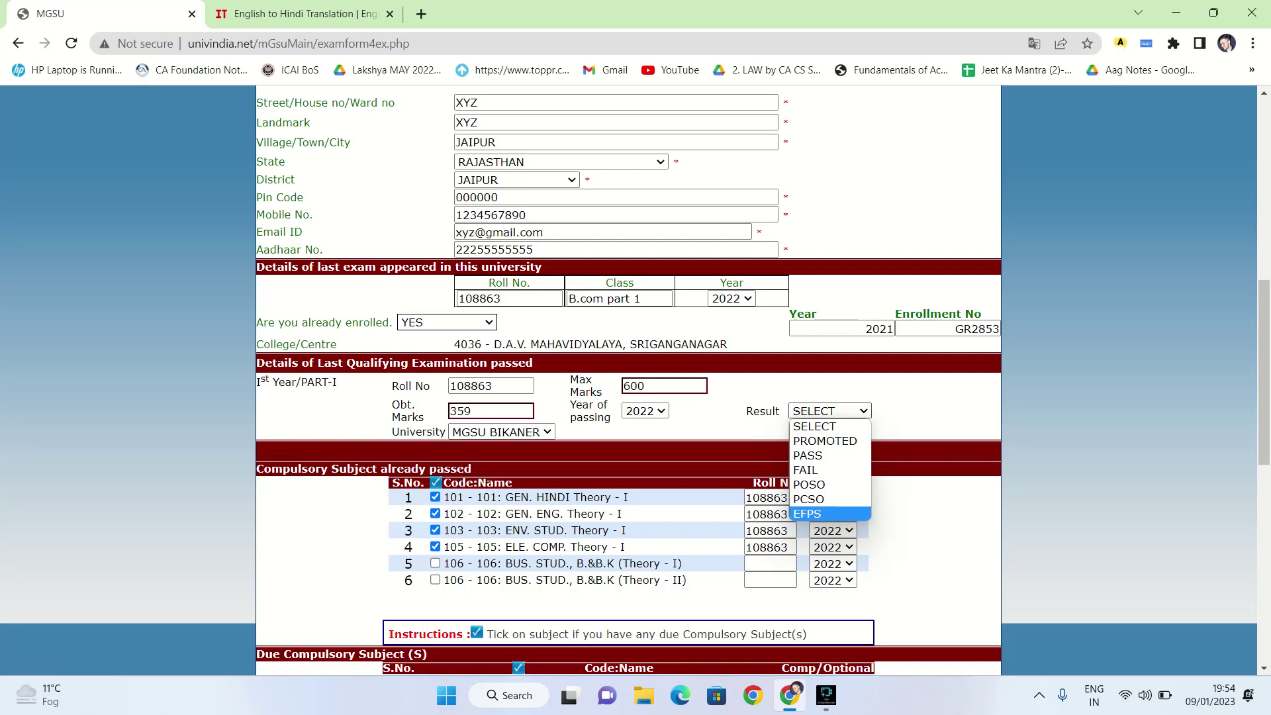
pyautogui.press('Up')
pyautogui.press('Up')
pyautogui.press('Up')
pyautogui.press('Up')
pyautogui.press('Return')
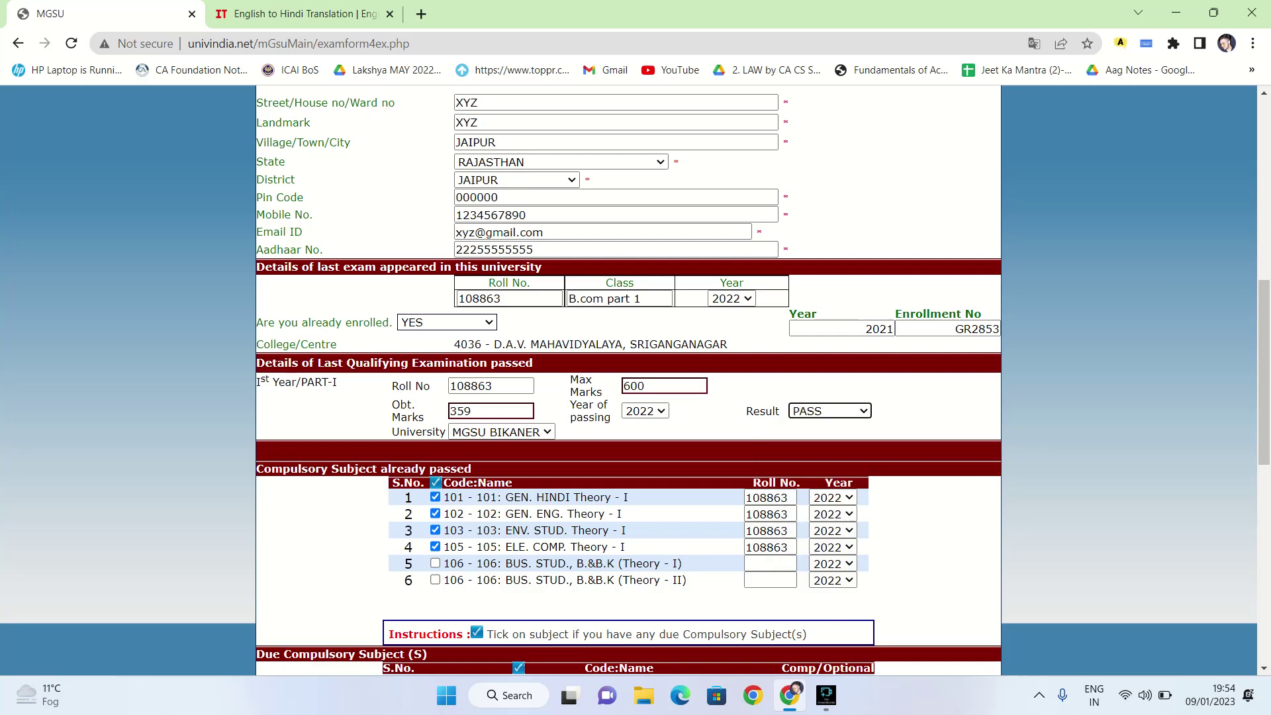
# Answer the practical re-appear question NOT APPLICABLE and find the photo's under-100KB size requirement
pyautogui.scroll(-1, 629, 377)
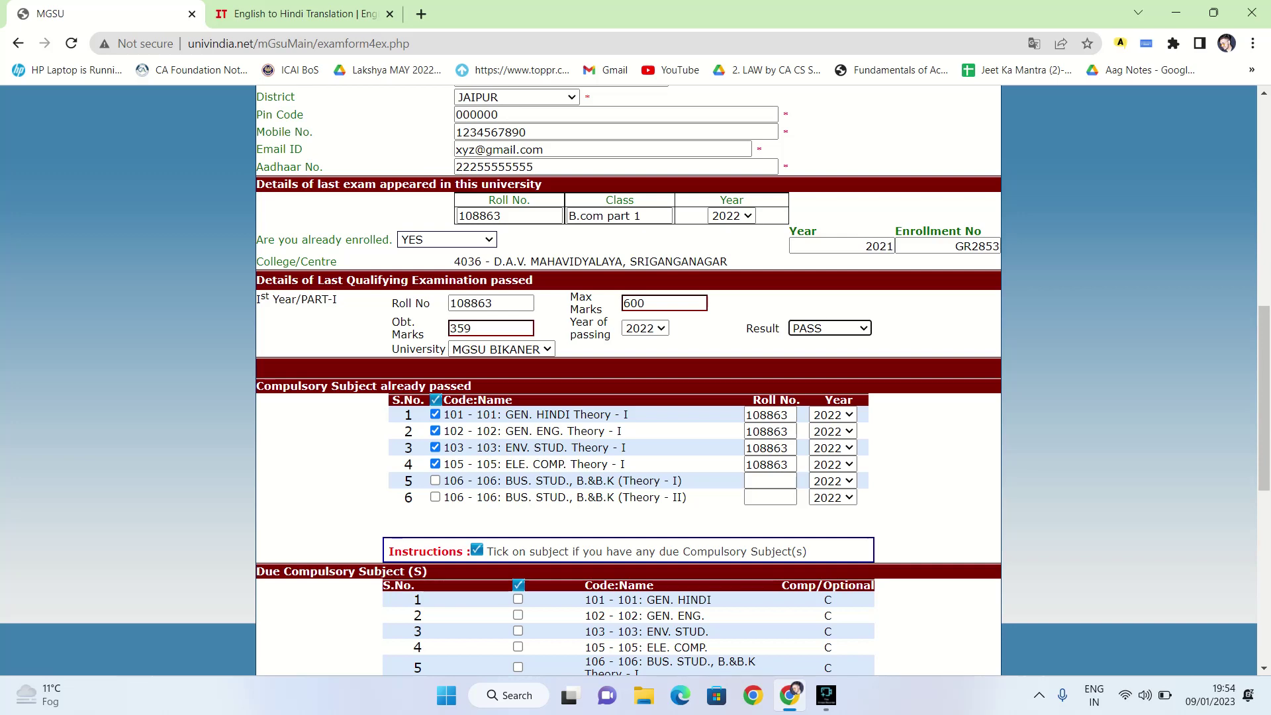
pyautogui.scroll(-1, 629, 377)
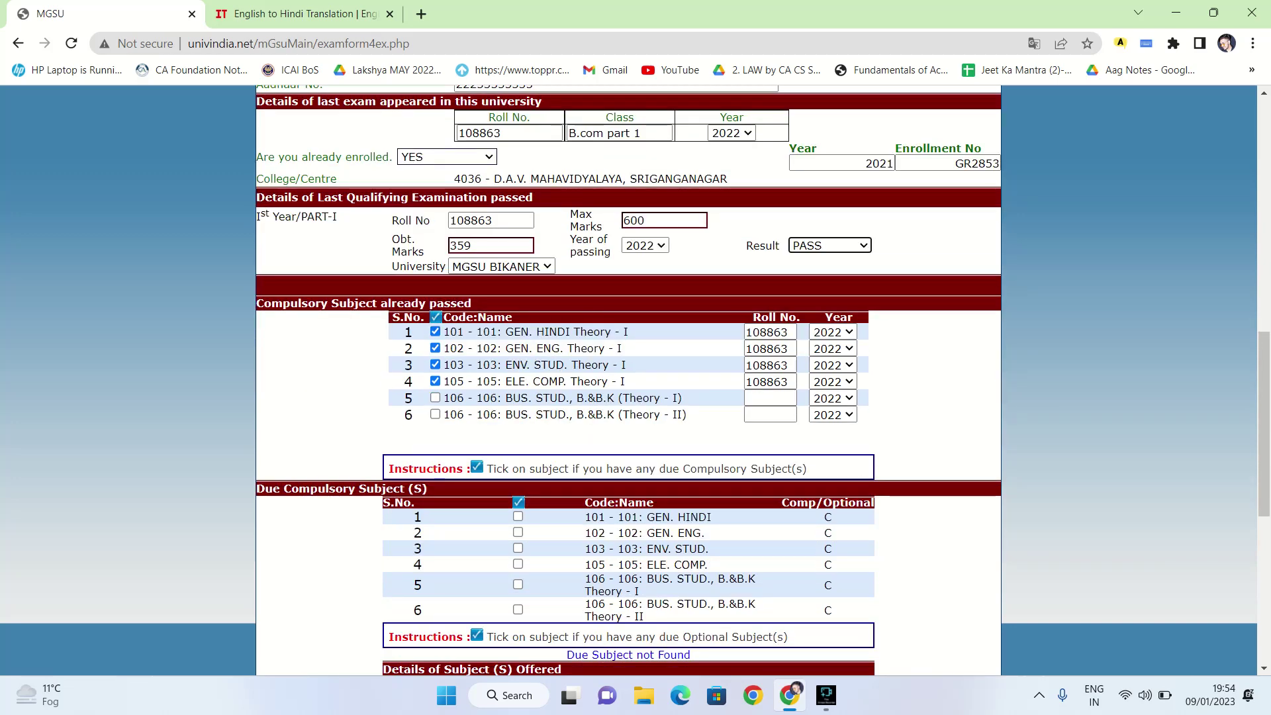
pyautogui.scroll(-1, 628, 378)
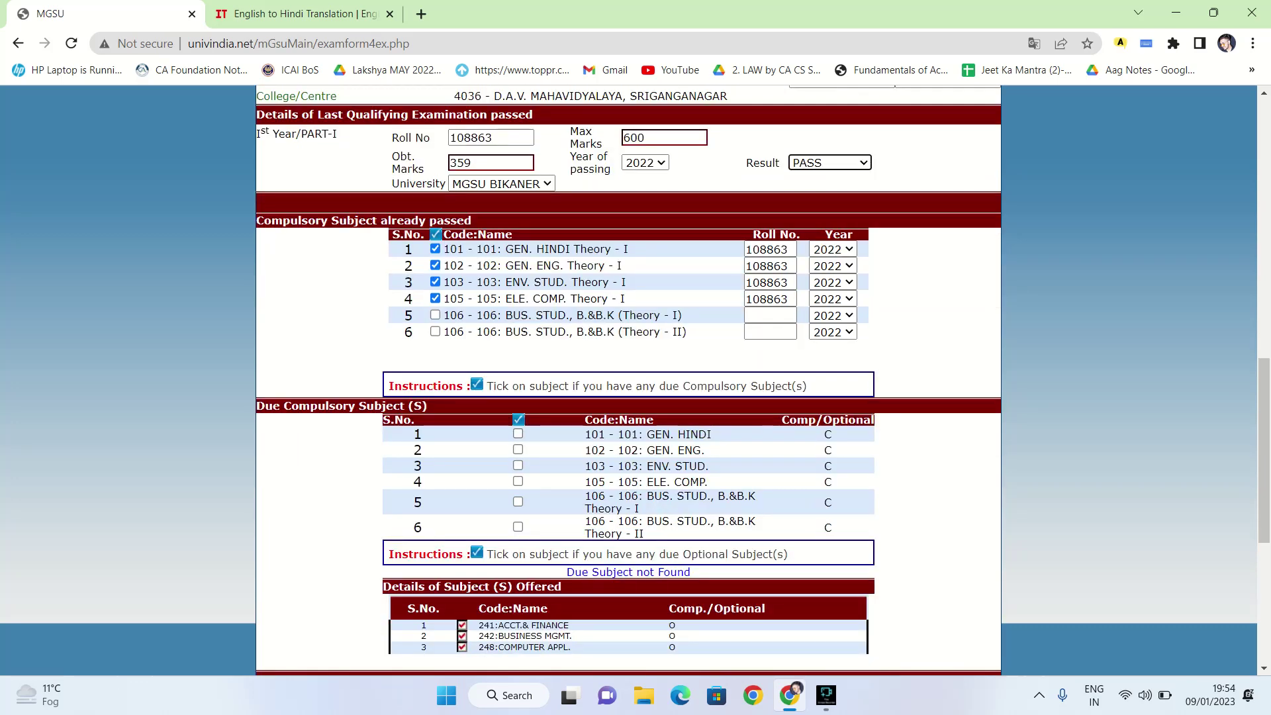
pyautogui.press('Tab')
pyautogui.scroll(-2, 629, 380)
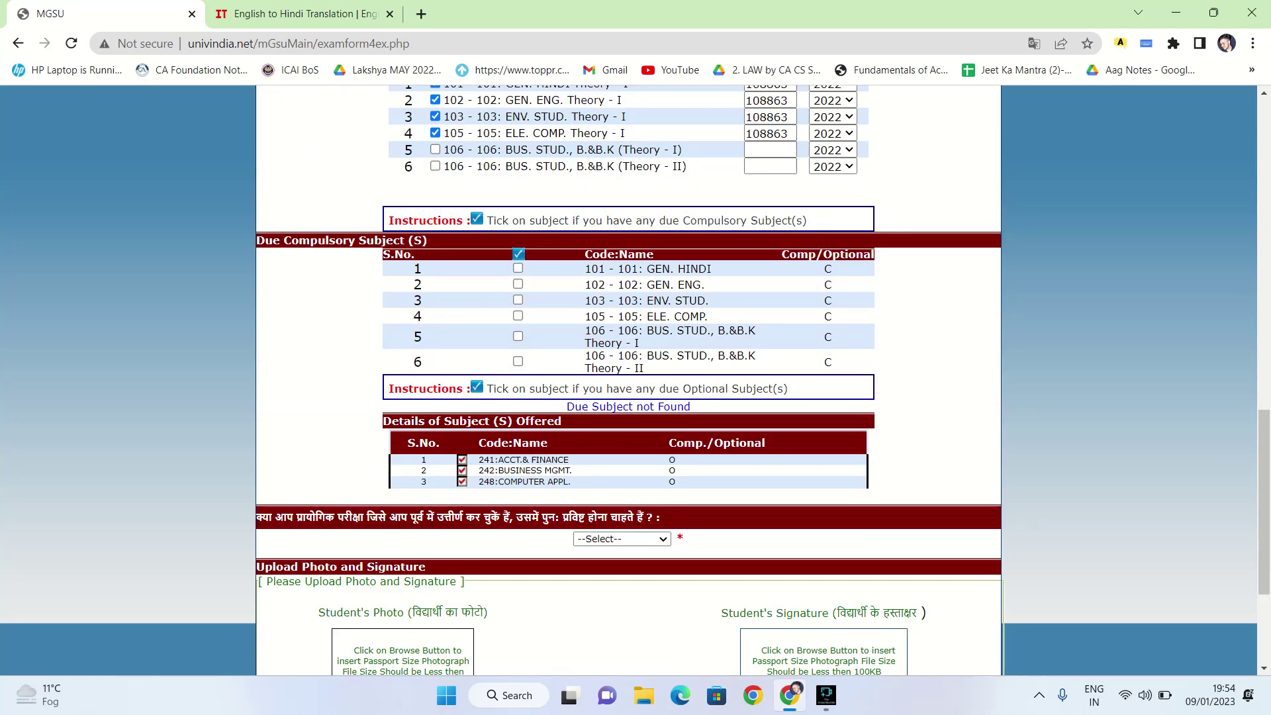
pyautogui.scroll(-1, 629, 358)
pyautogui.scroll(-1, 628, 305)
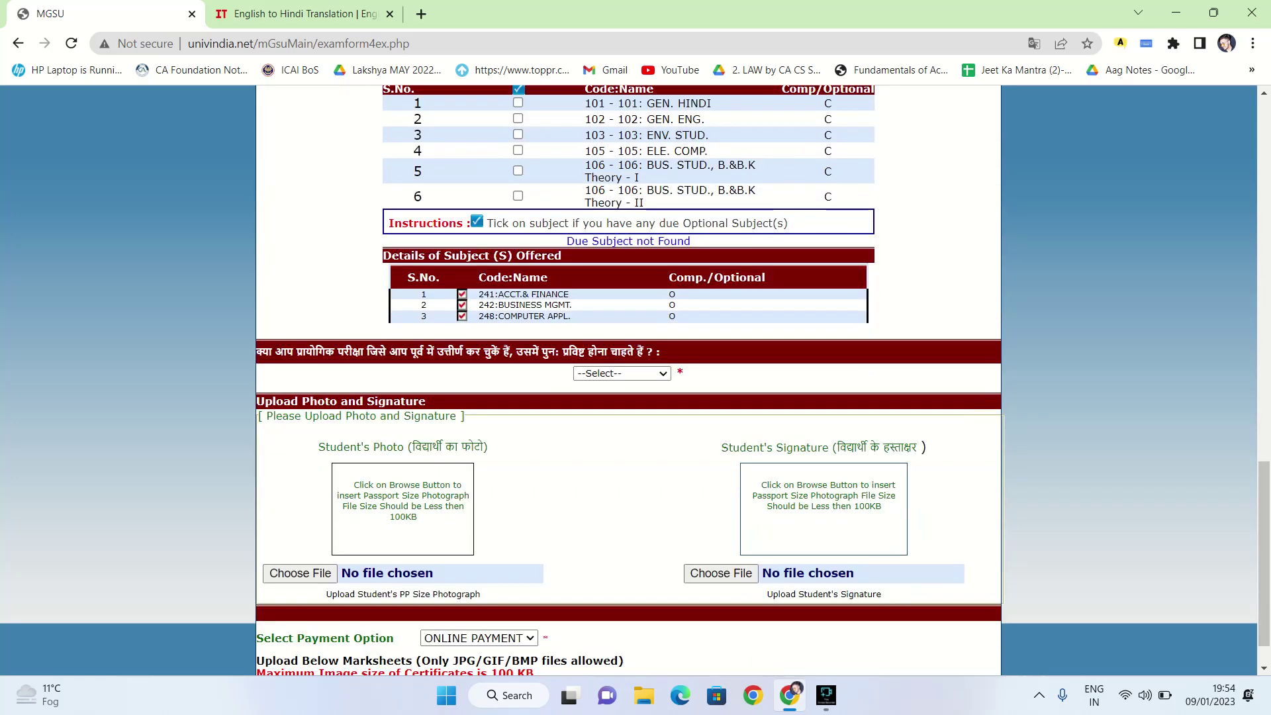
pyautogui.hotkey('alt', 'Down')
pyautogui.press('Down')
pyautogui.press('Return')
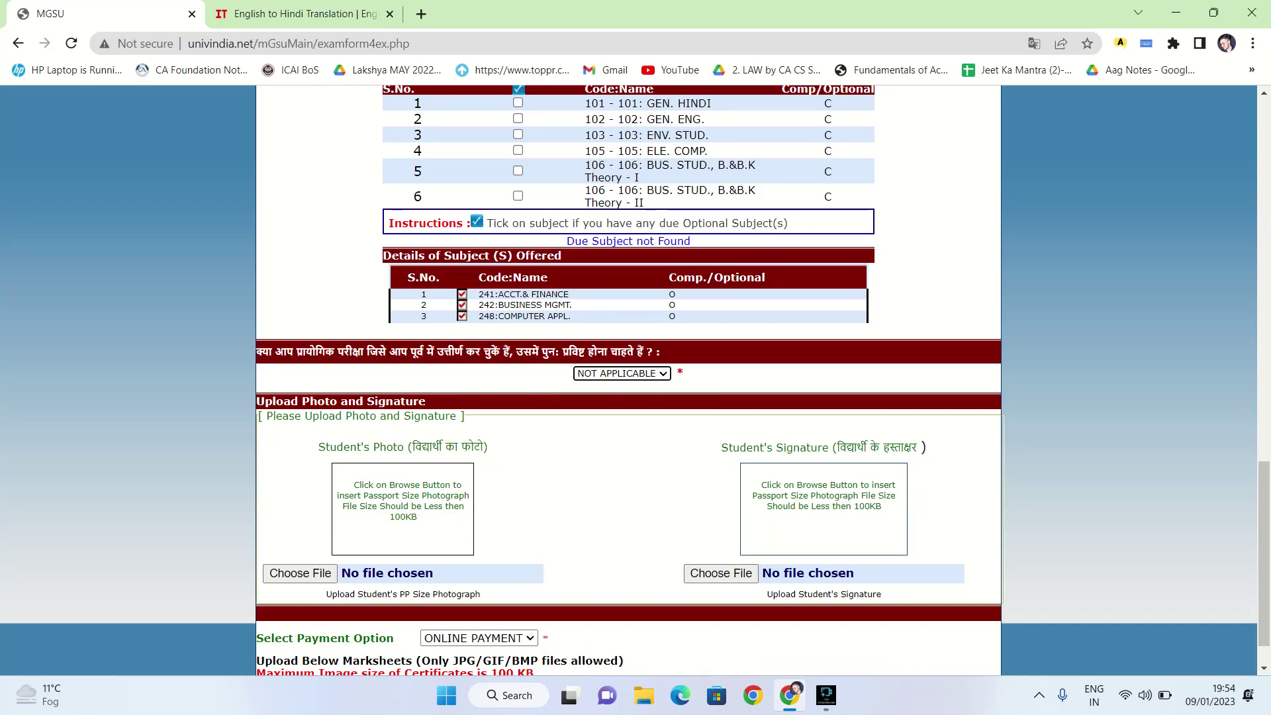
pyautogui.scroll(-1, 628, 380)
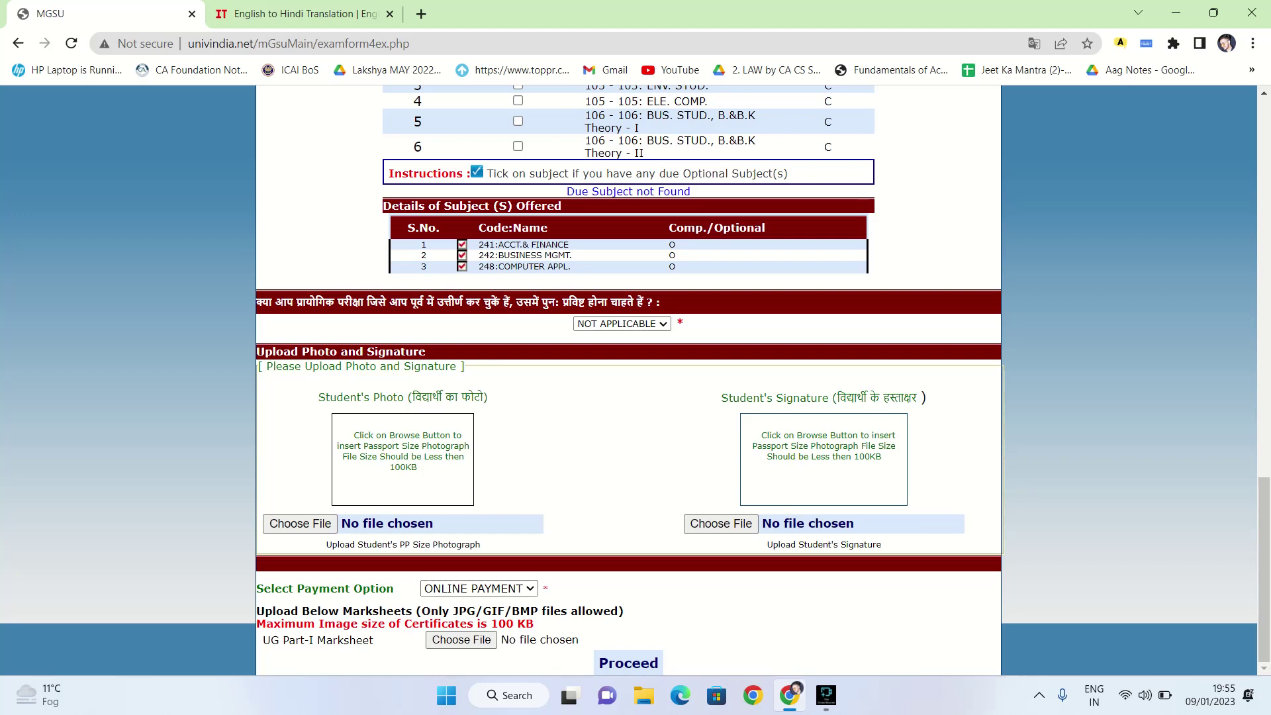
pyautogui.tripleClick(403, 451)
# Open a new blank browser tab alongside the exam form tab
pyautogui.hotkey('ctrl', 'Tab')
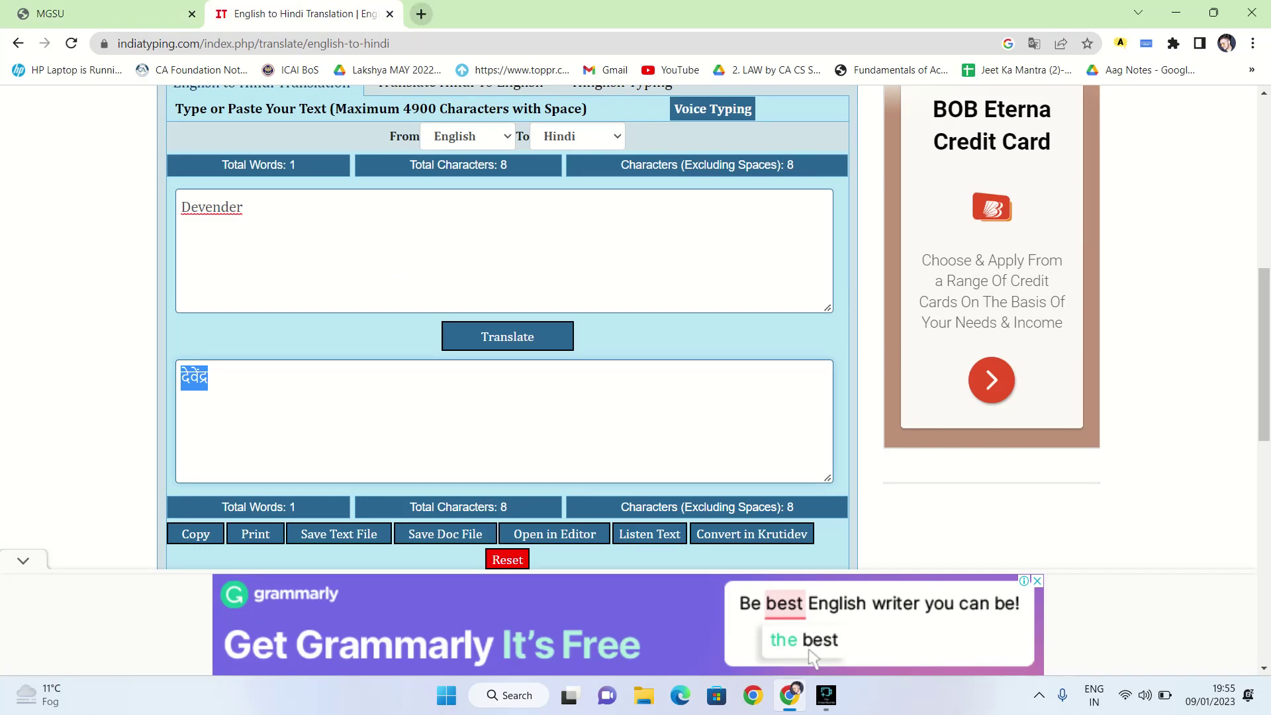
pyautogui.hotkey('ctrl', 't')
pyautogui.hotkey('ctrl', '1')
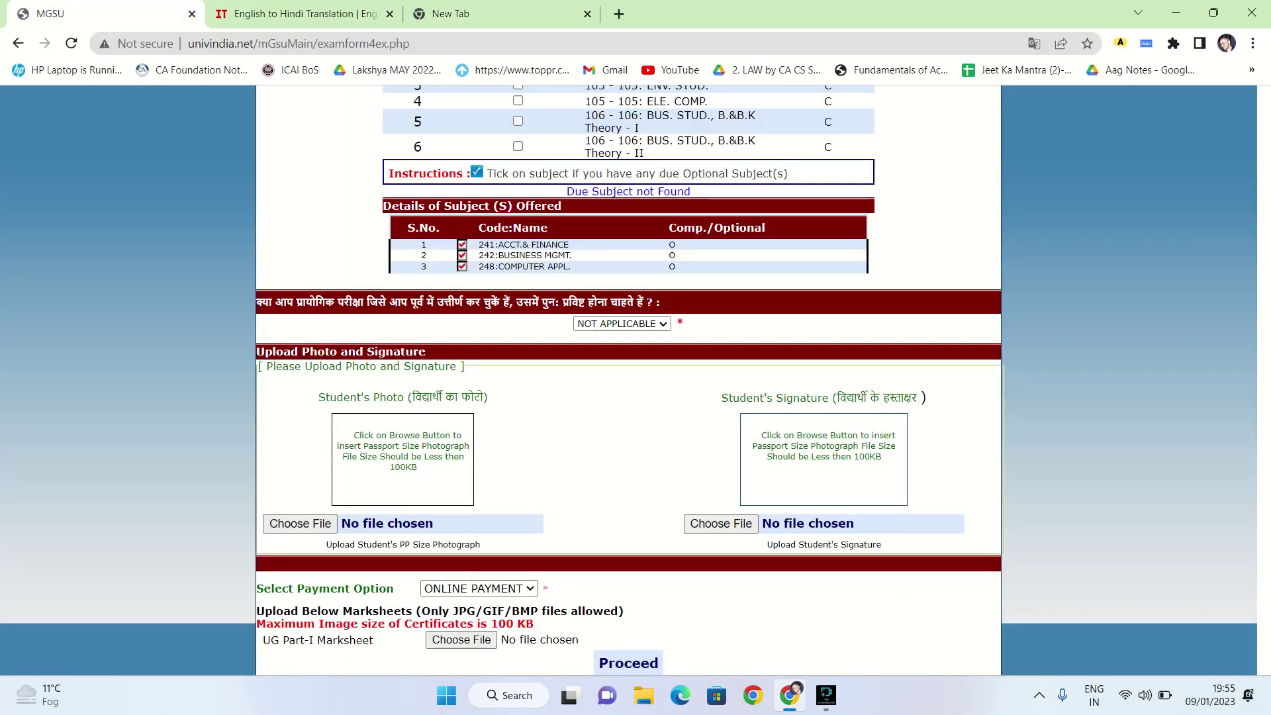
pyautogui.hotkey('ctrl', '3')
# Search Google for 'pdf to jpg' and open iLovePDF's Convert PDF to JPG page
pyautogui.hotkey('ctrl', 'l')
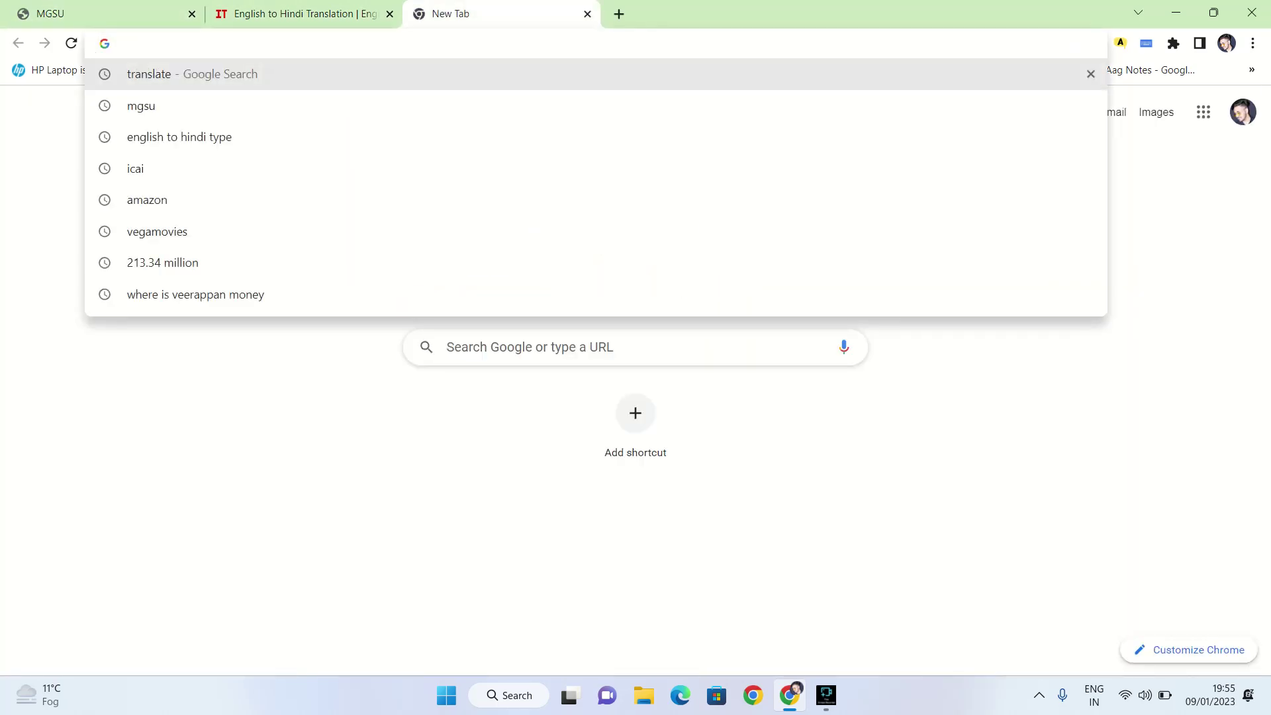
pyautogui.write('pdf to jp')
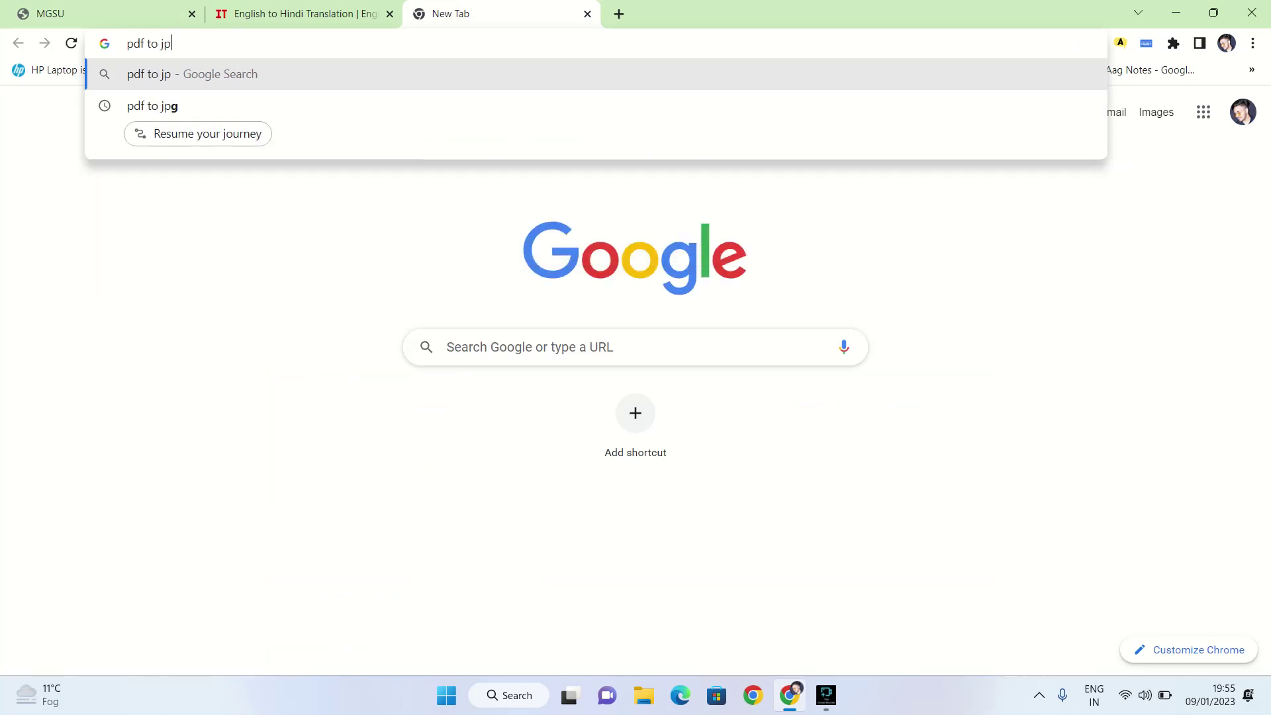
pyautogui.write('g')
pyautogui.press('Return')
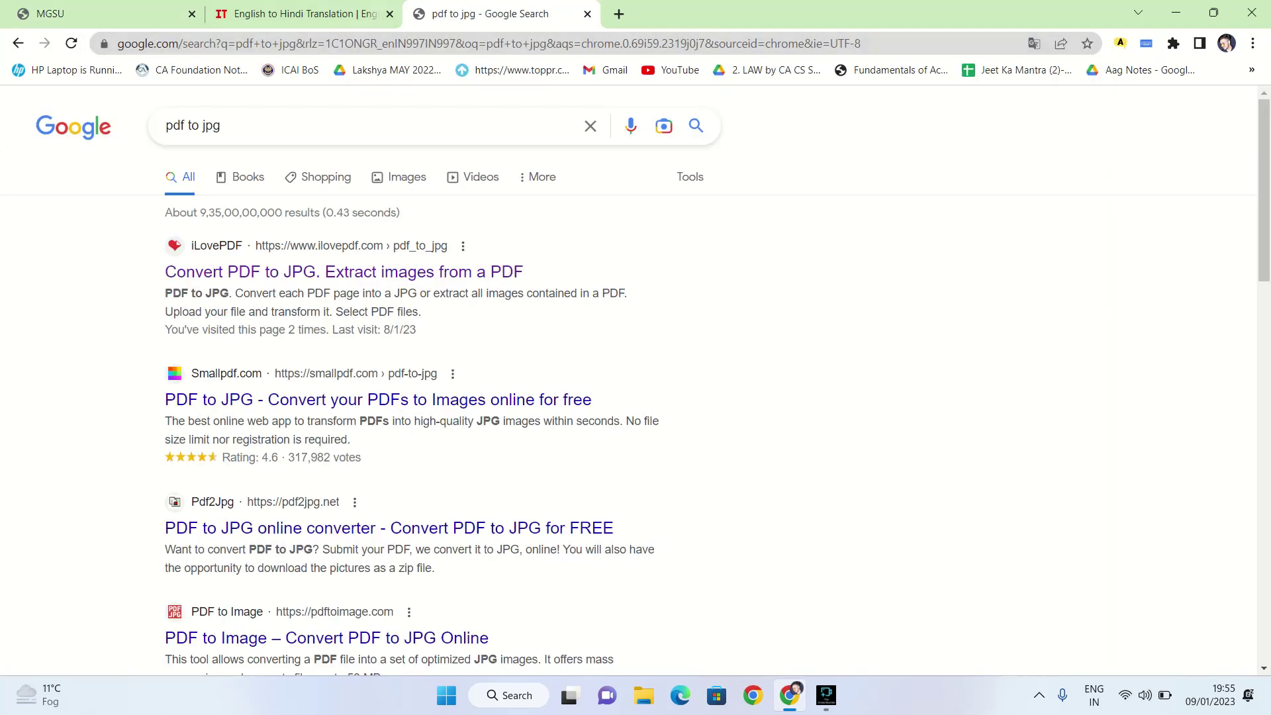
pyautogui.click(344, 272)
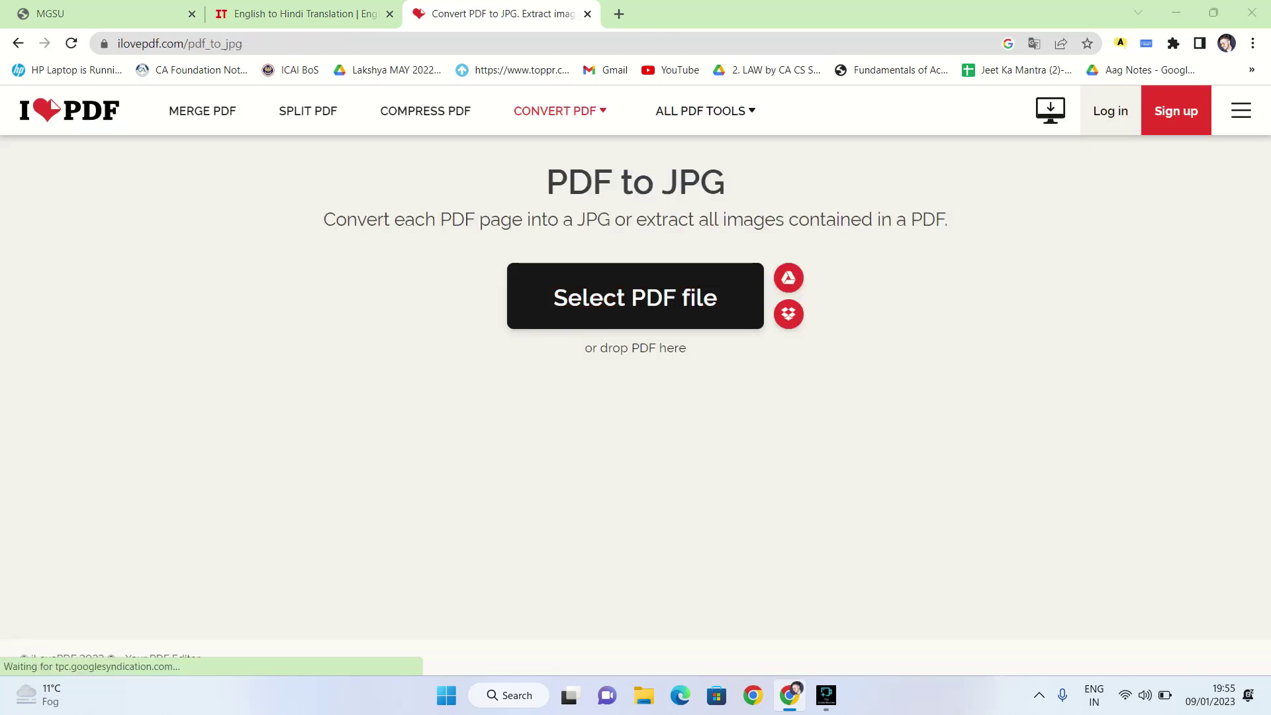
# Convert FormInvoice.pdf to JPG images on iLovePDF, then open a fresh blank tab
pyautogui.click(635, 297)
pyautogui.scroll(-2, 318, 199)
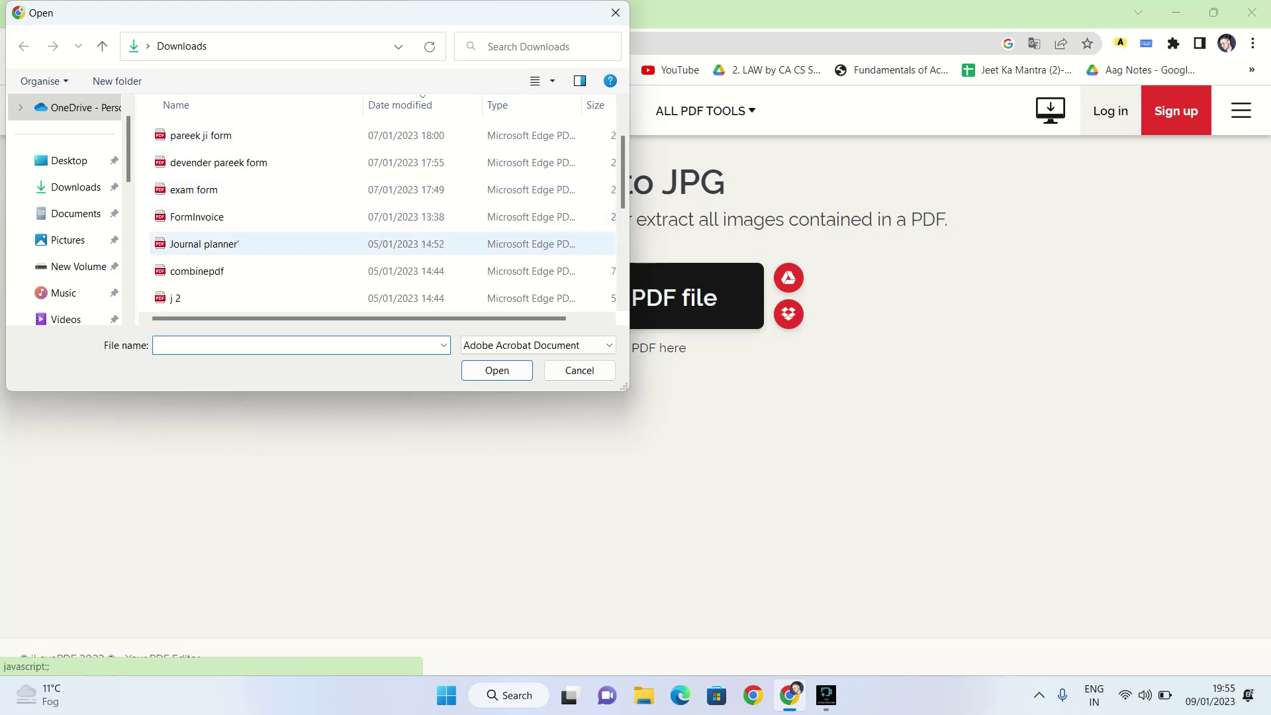
pyautogui.click(197, 135)
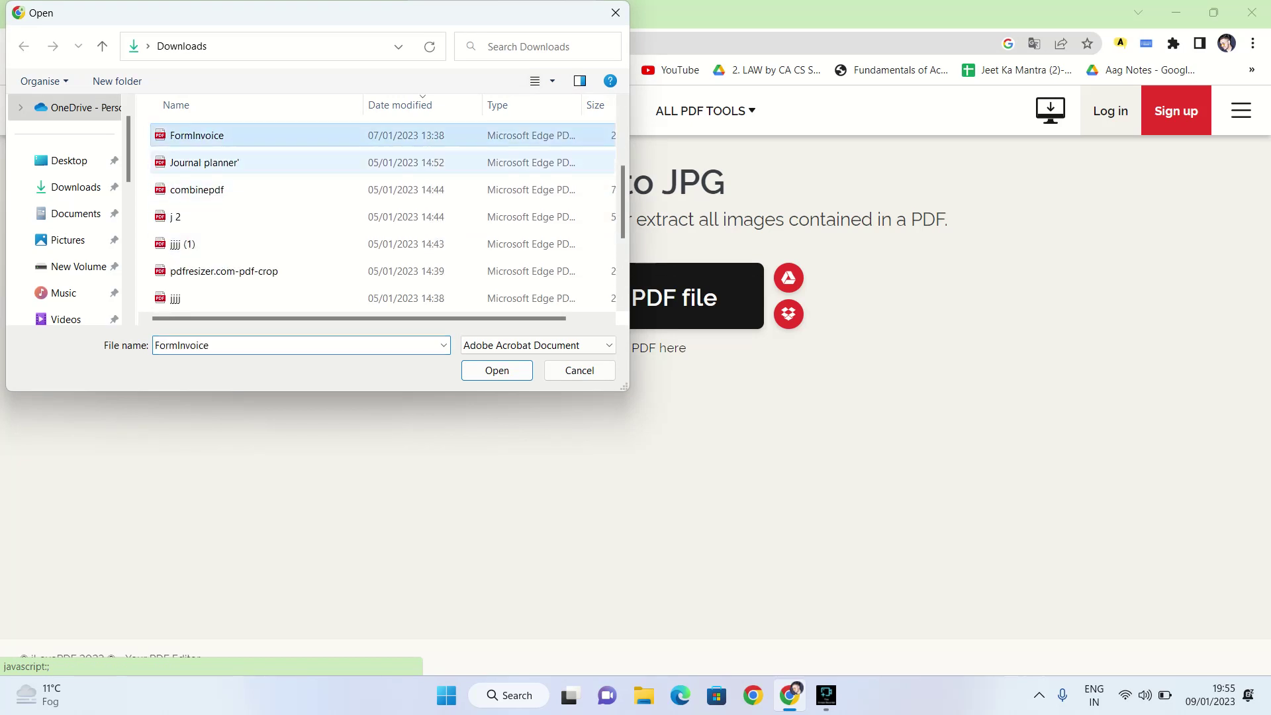
pyautogui.doubleClick(196, 135)
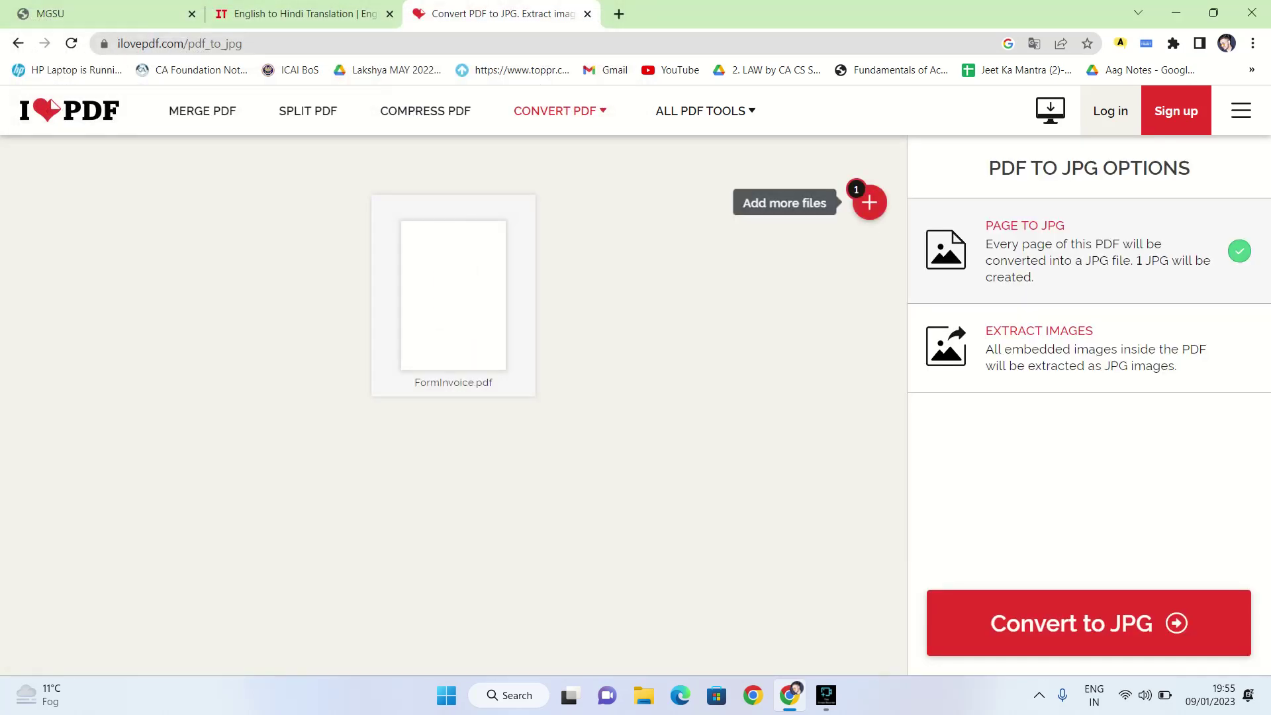
pyautogui.click(1089, 622)
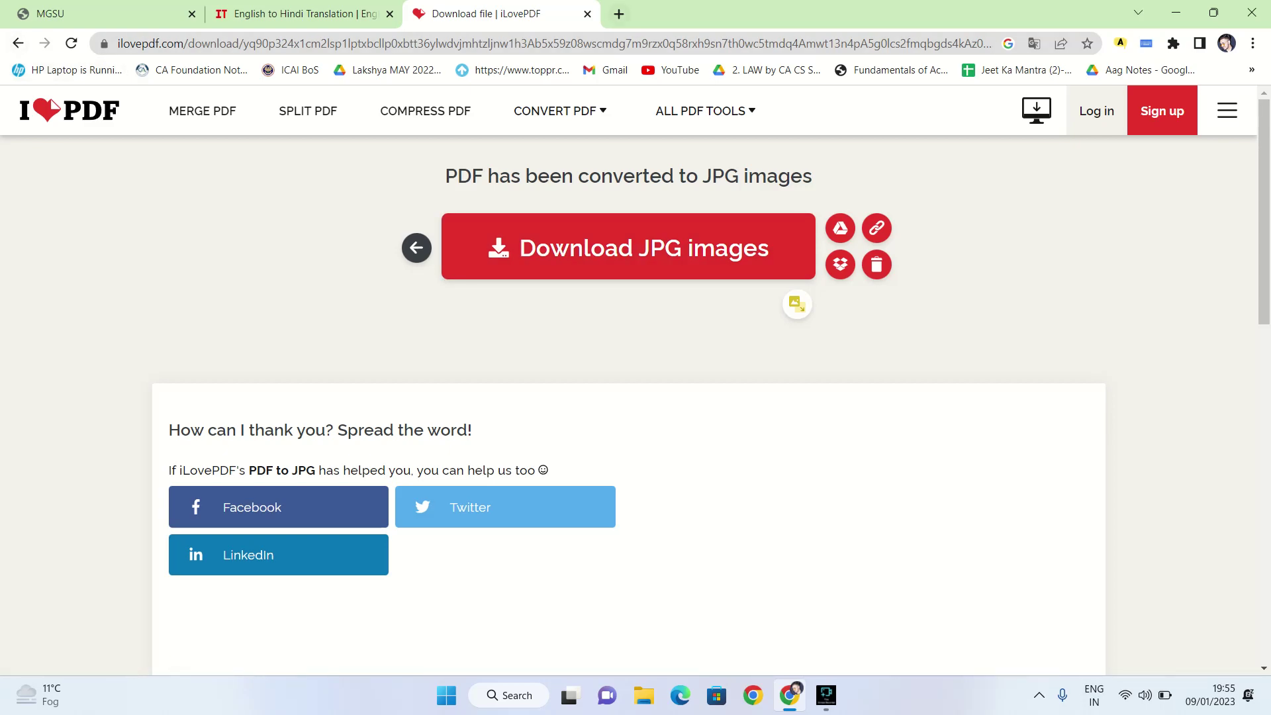
pyautogui.click(619, 14)
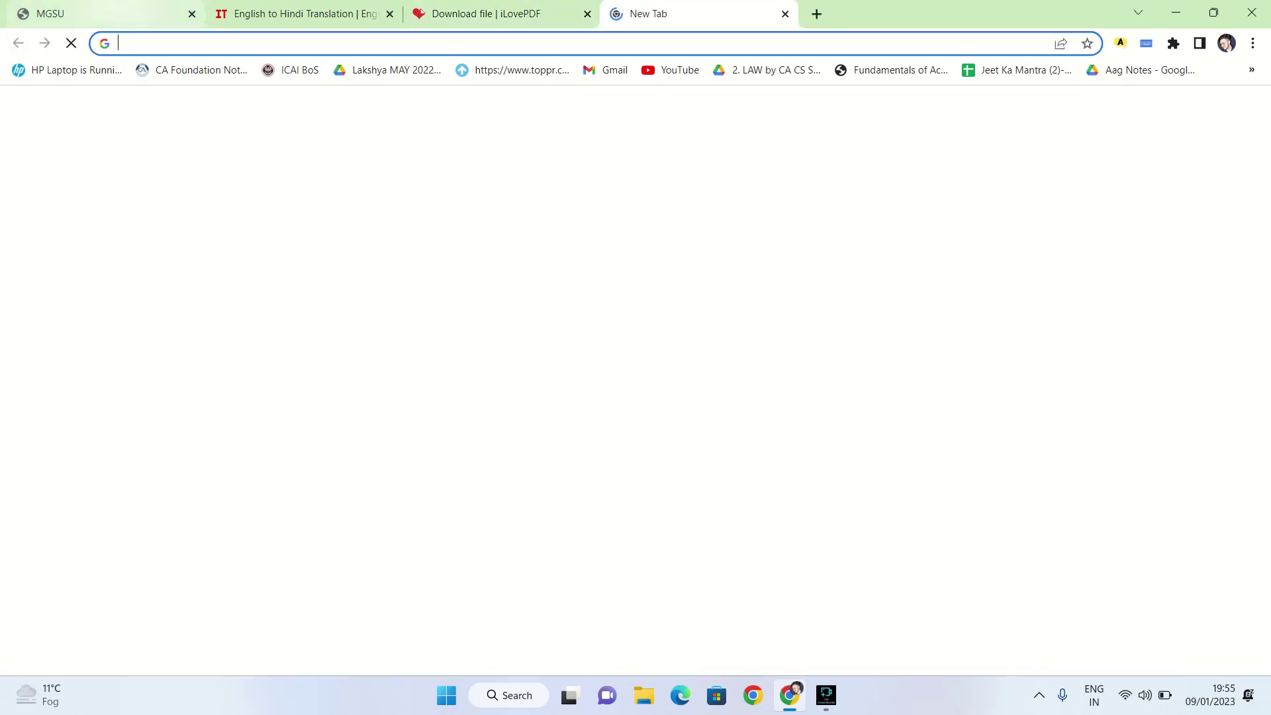
# Search Google for 'jpg file reducer' and open iLoveIMG's Compress JPG result
pyautogui.click(106, 13)
pyautogui.click(645, 13)
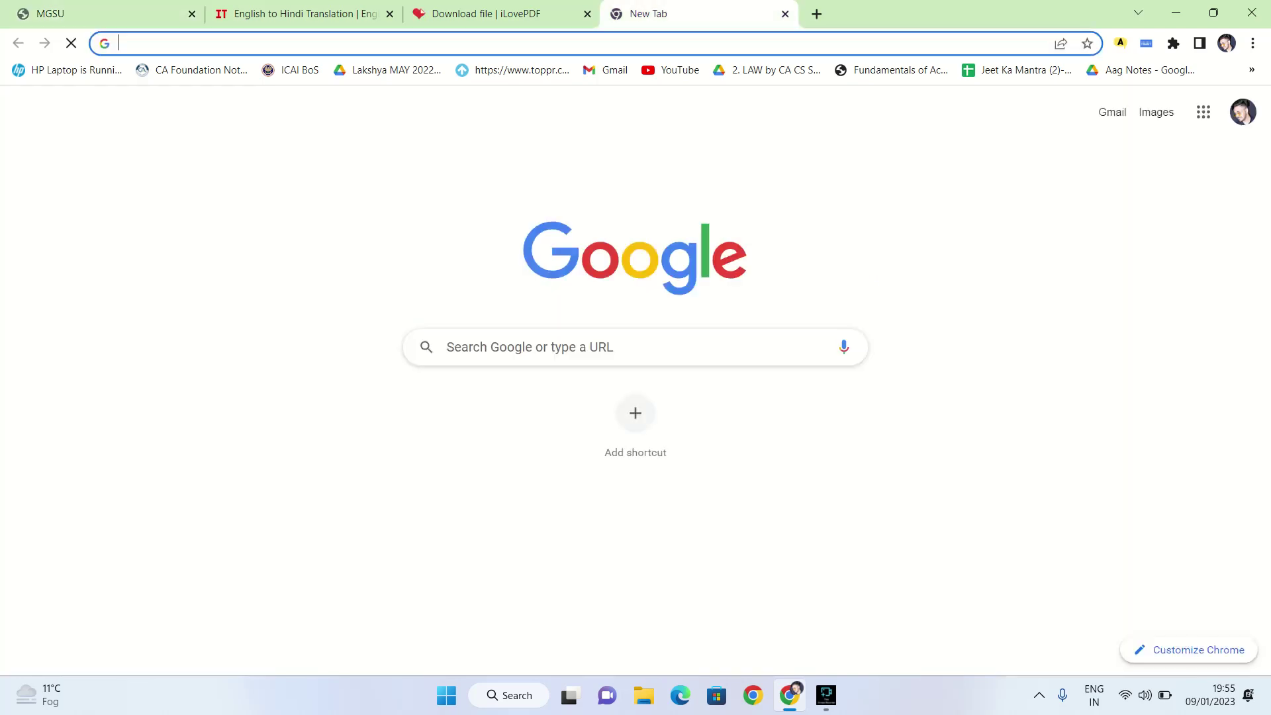
pyautogui.click(424, 43)
pyautogui.write('j')
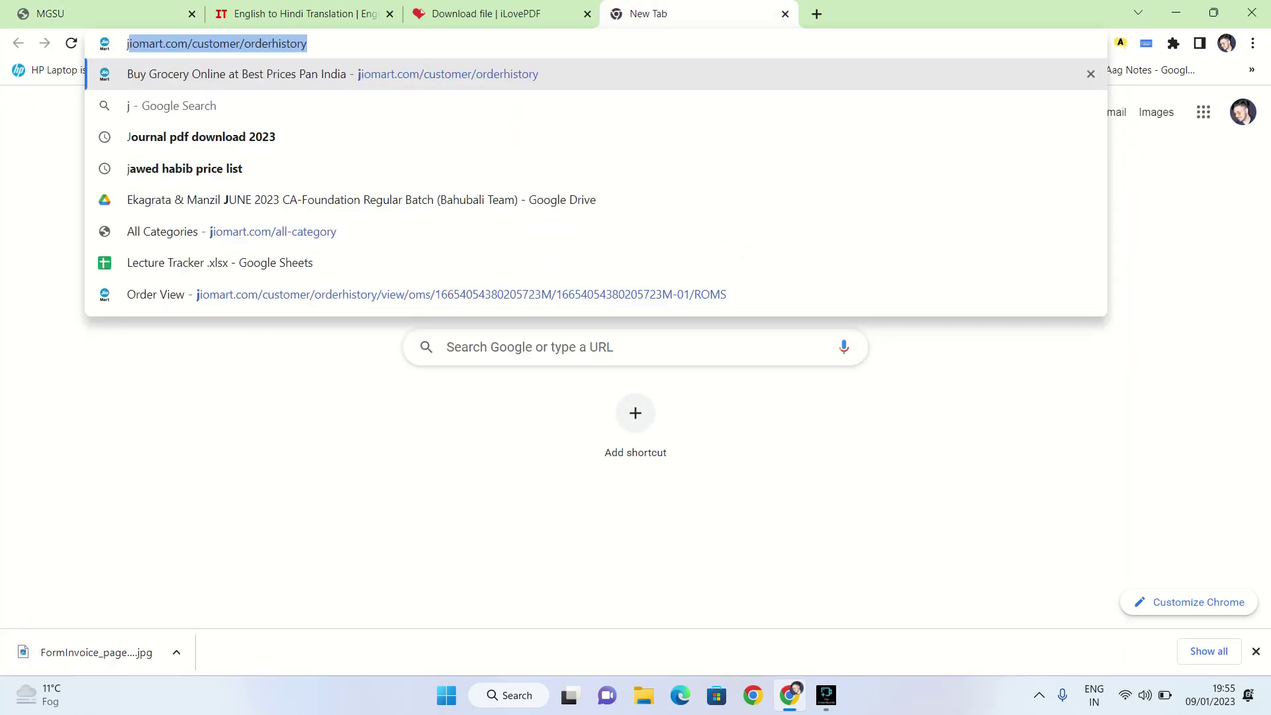
pyautogui.write('pg file red')
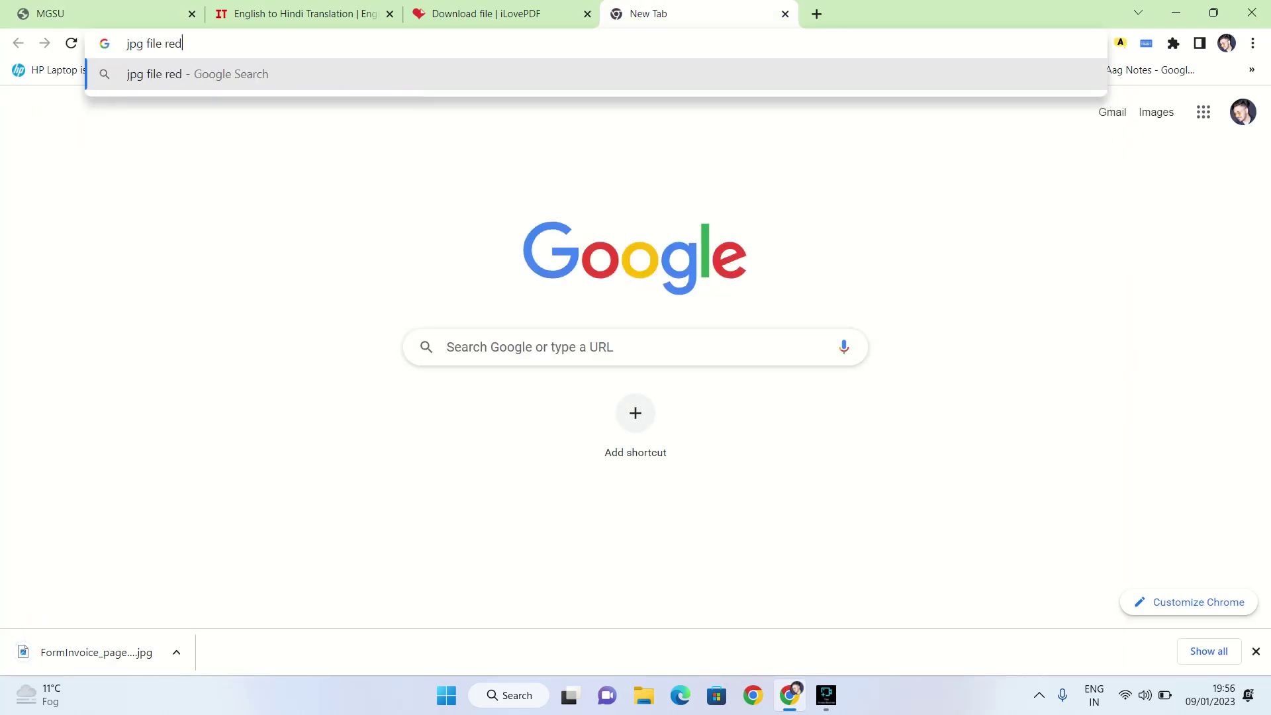
pyautogui.write('ucer')
pyautogui.press('Return')
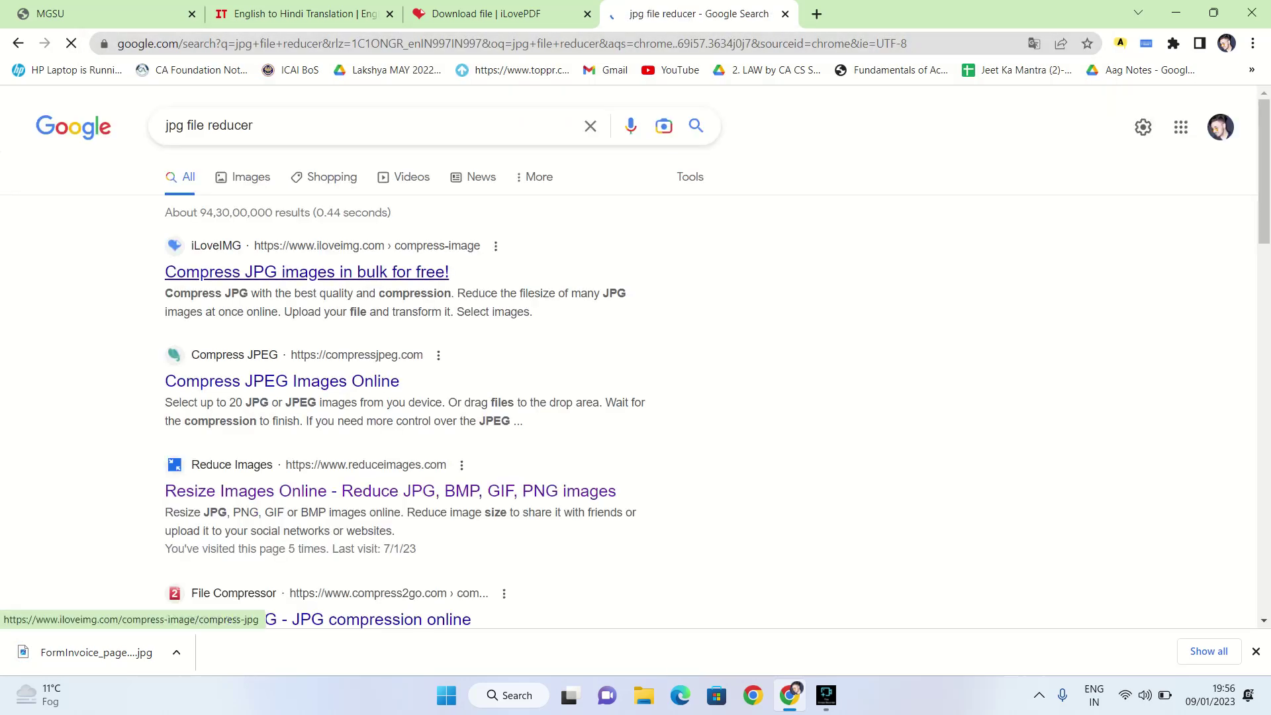
pyautogui.click(307, 272)
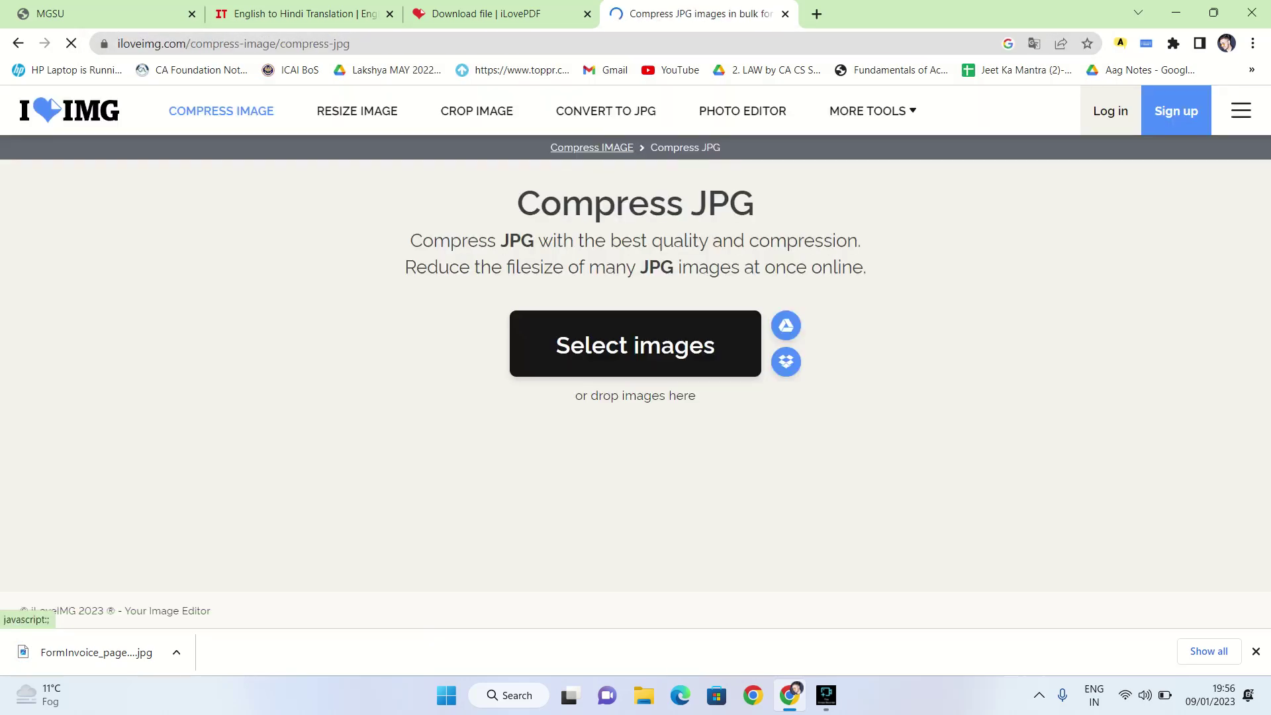
# Compress FormInvoice_page-0001.jpg on iLoveIMG from 777.05 KB to 207.73 KB, then go back
pyautogui.click(635, 345)
pyautogui.click(222, 153)
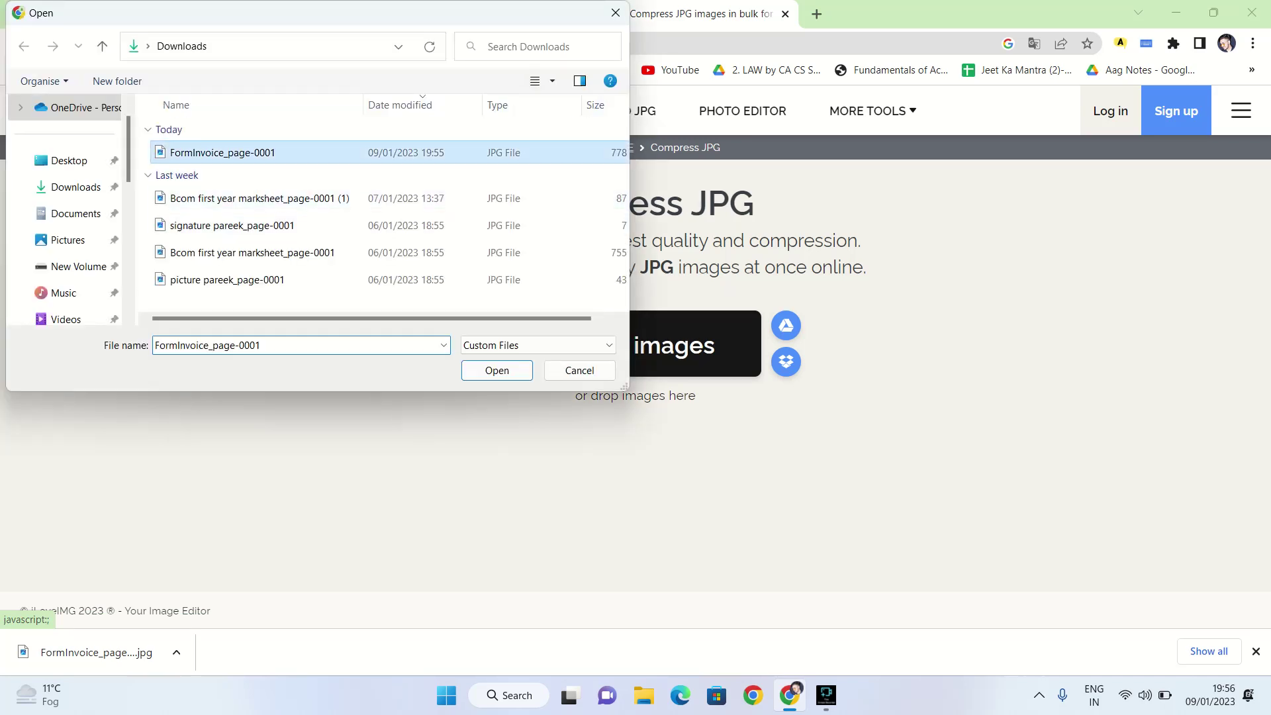
pyautogui.click(496, 370)
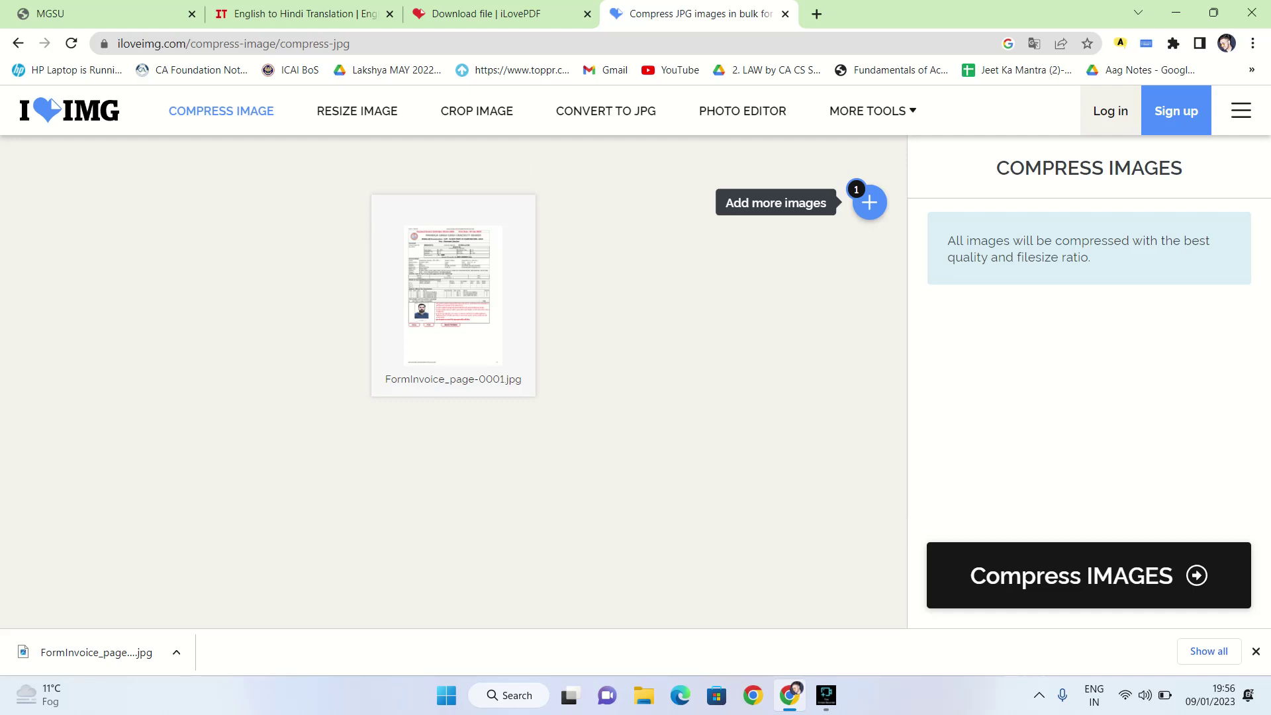
pyautogui.click(1089, 575)
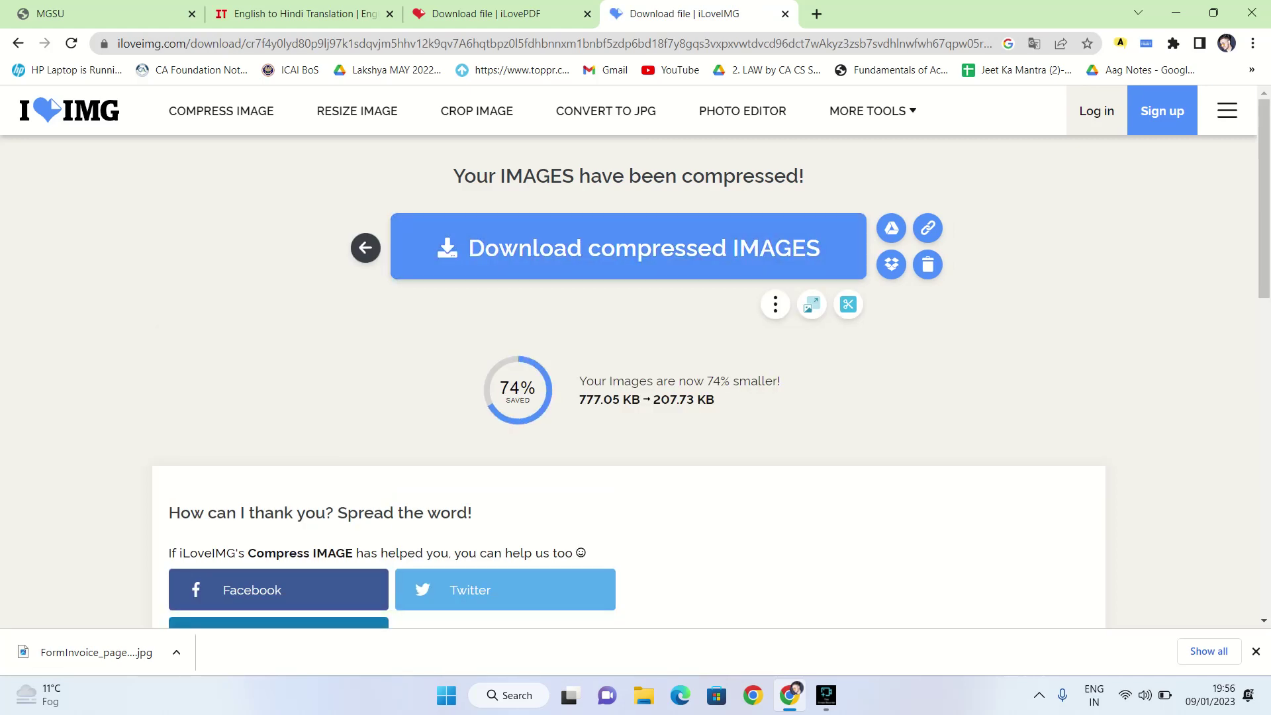
pyautogui.click(18, 43)
pyautogui.click(18, 43)
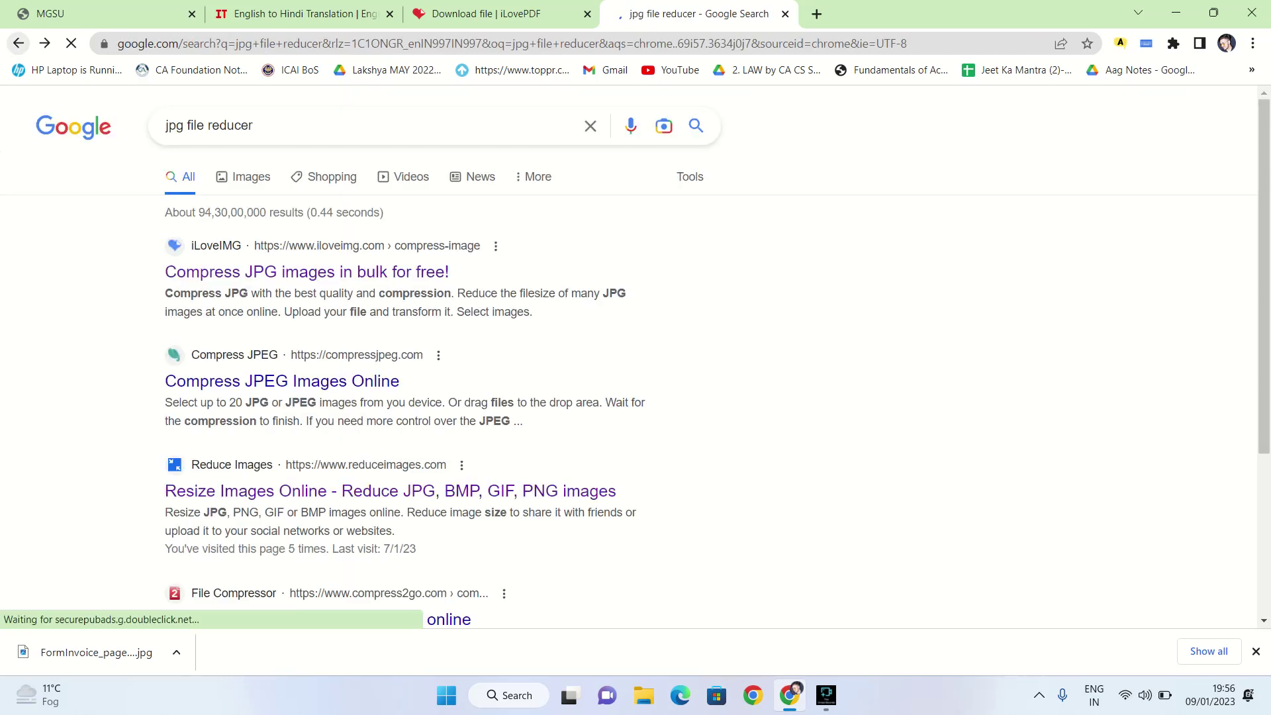
pyautogui.scroll(-2, 391, 434)
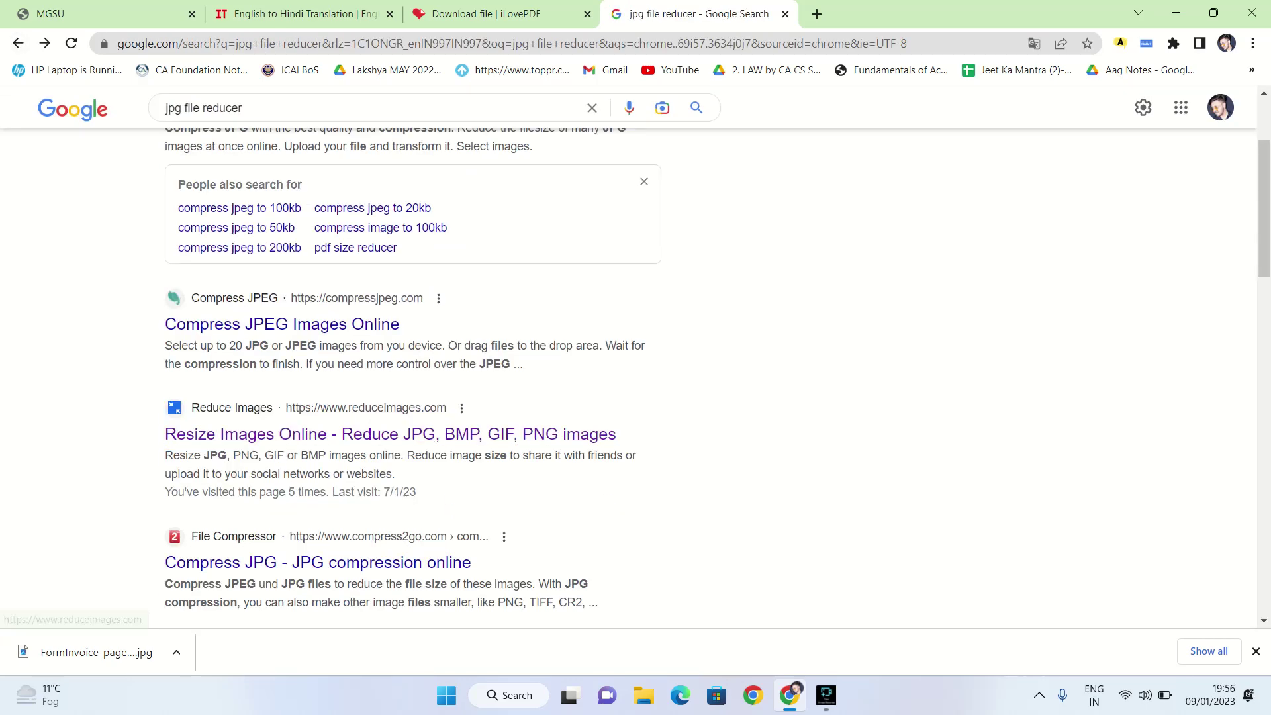
pyautogui.scroll(-2, 390, 433)
pyautogui.click(317, 397)
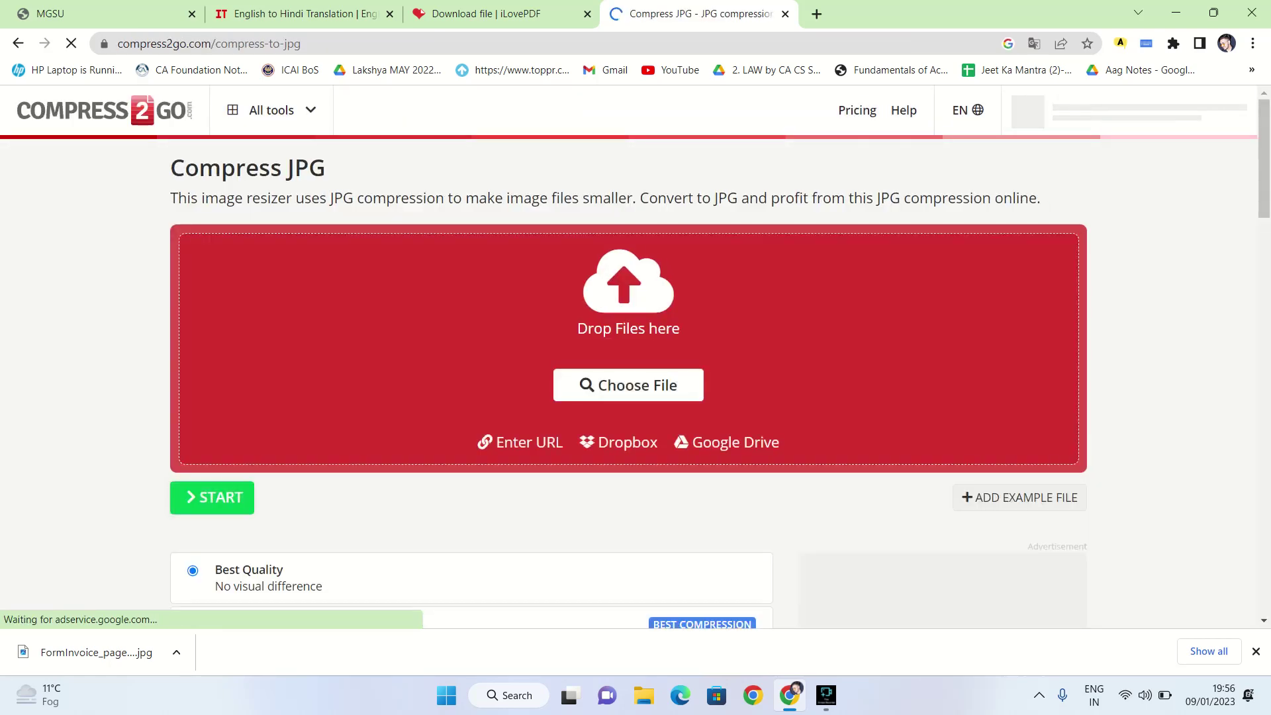
pyautogui.scroll(-3, 635, 358)
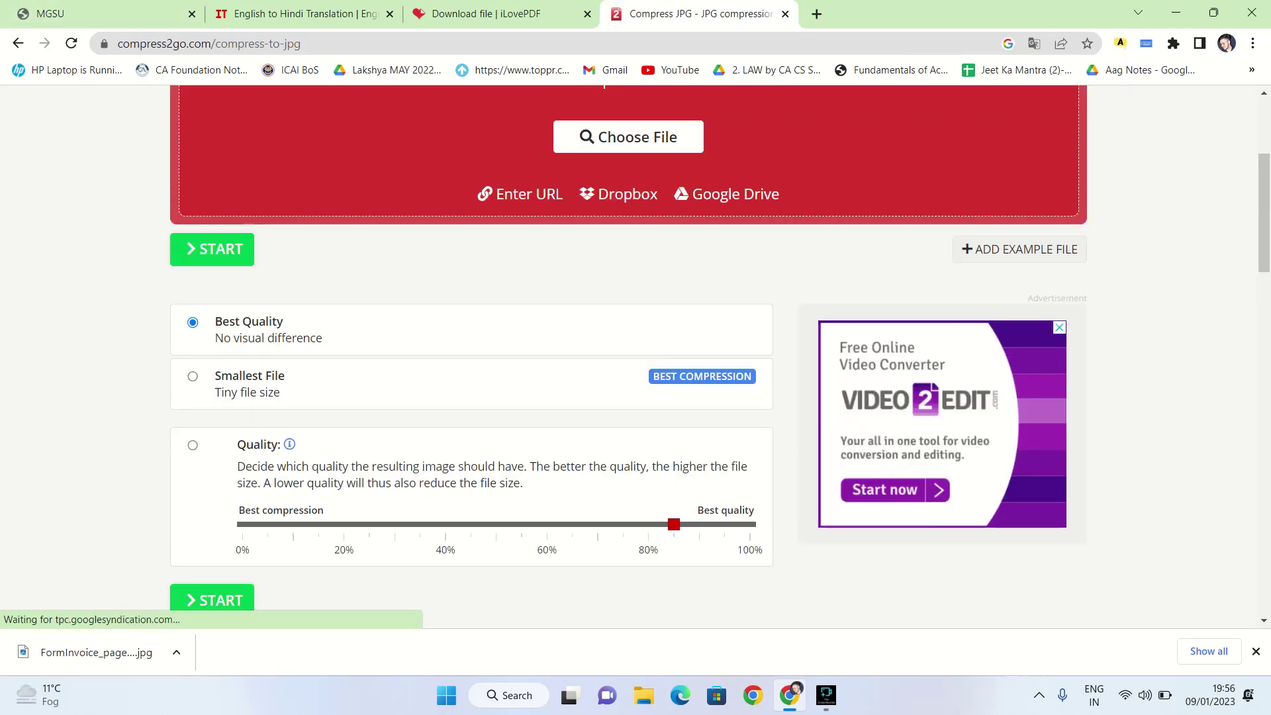
pyautogui.scroll(3, 636, 357)
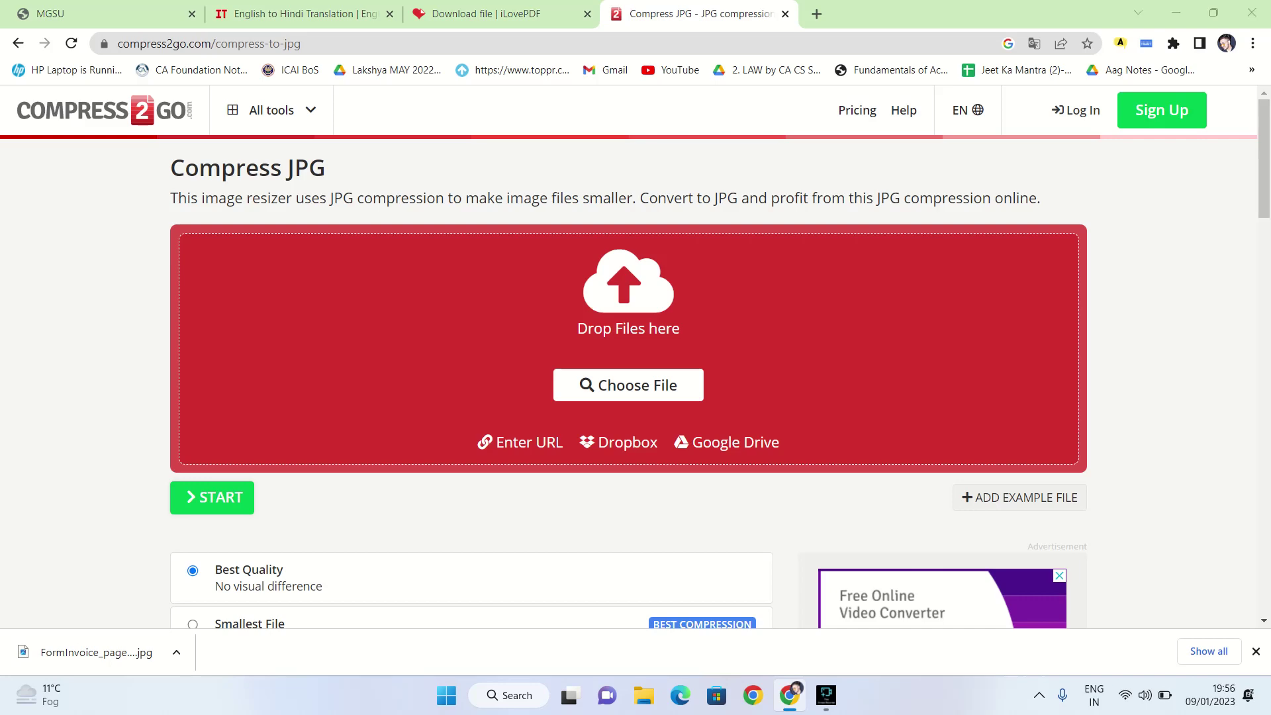
pyautogui.click(629, 384)
pyautogui.click(223, 152)
pyautogui.press('Return')
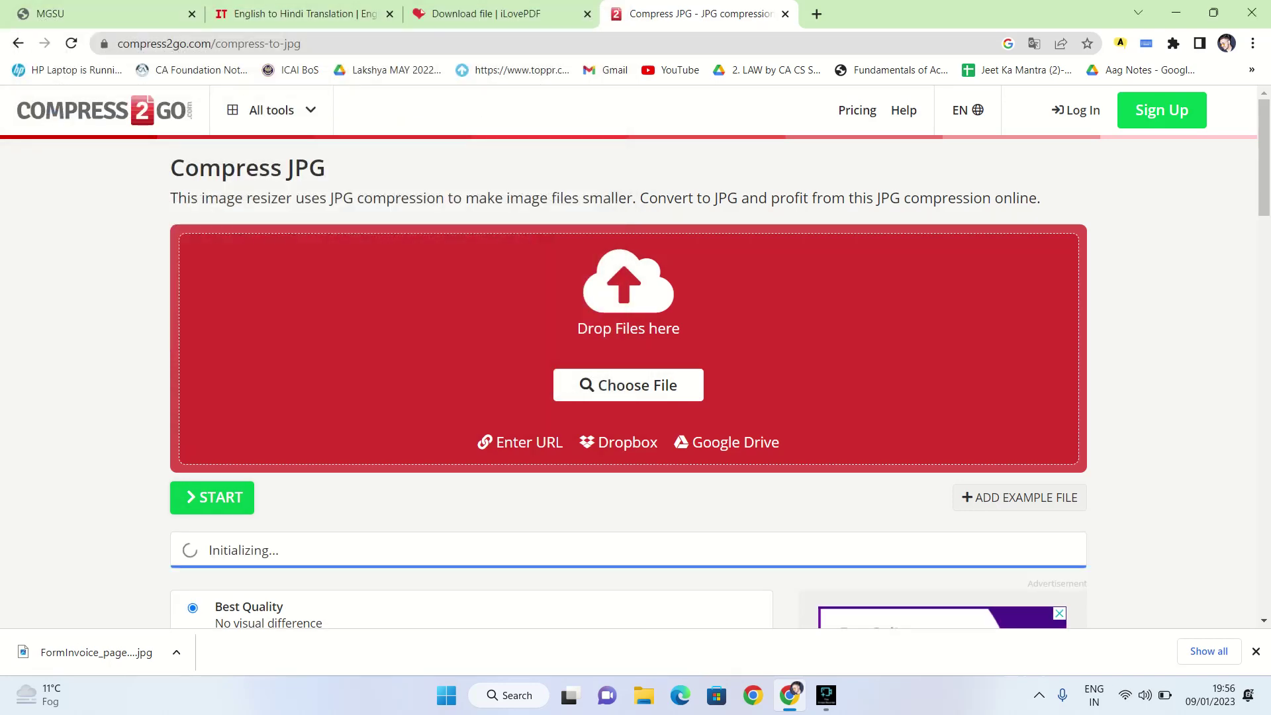
pyautogui.scroll(-3, 635, 357)
pyautogui.hotkey('alt', 'Left')
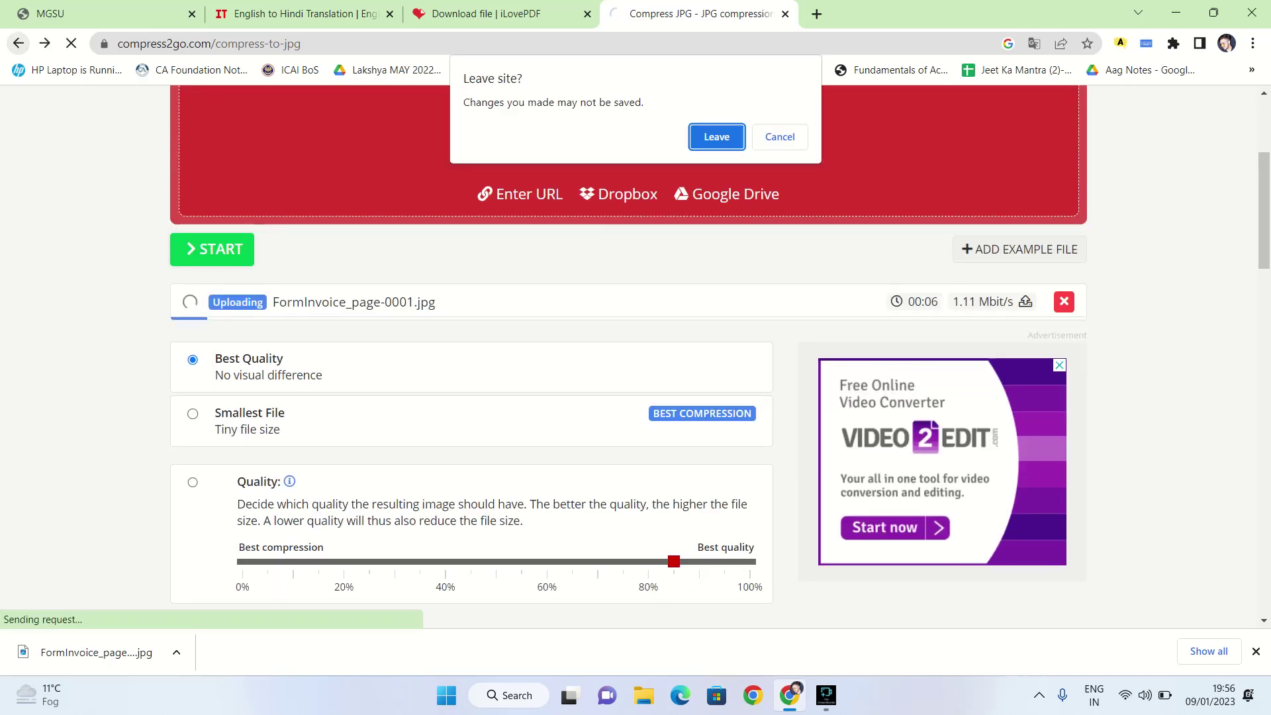
pyautogui.press('Return')
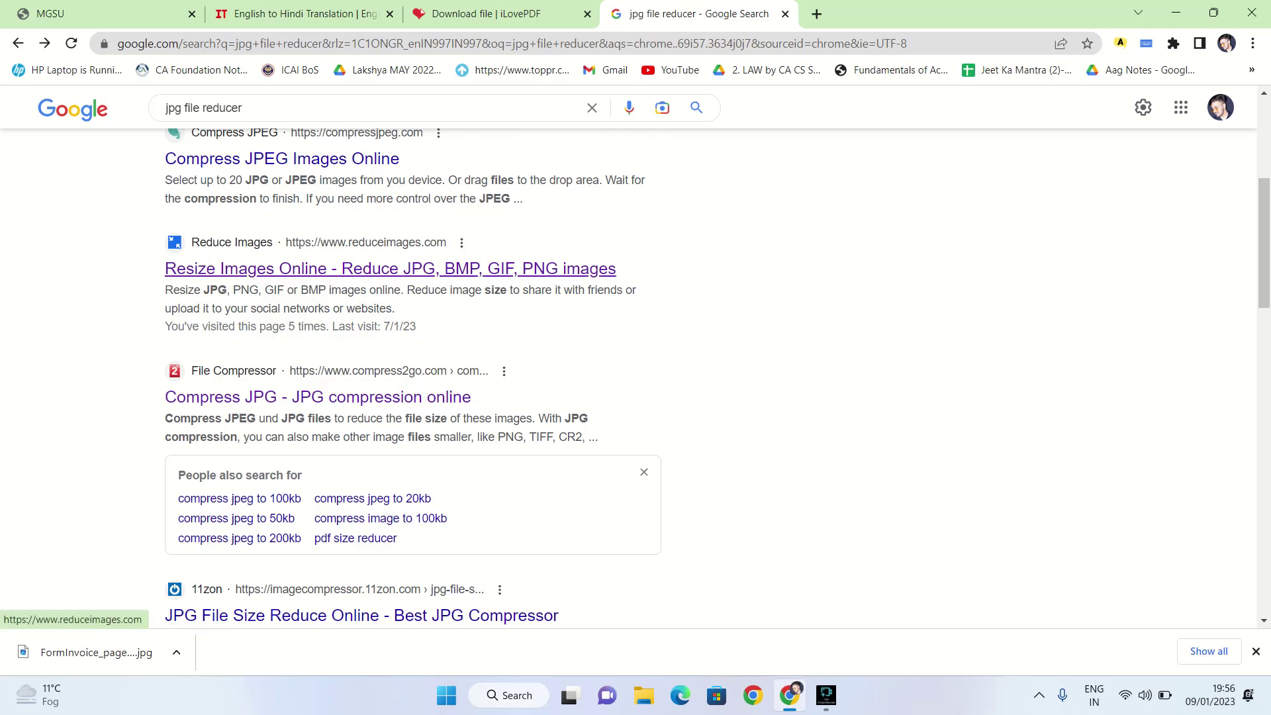
# Upload FormInvoice_page-0001.jpg to ReduceImages.com and resize it with the default settings
pyautogui.click(391, 268)
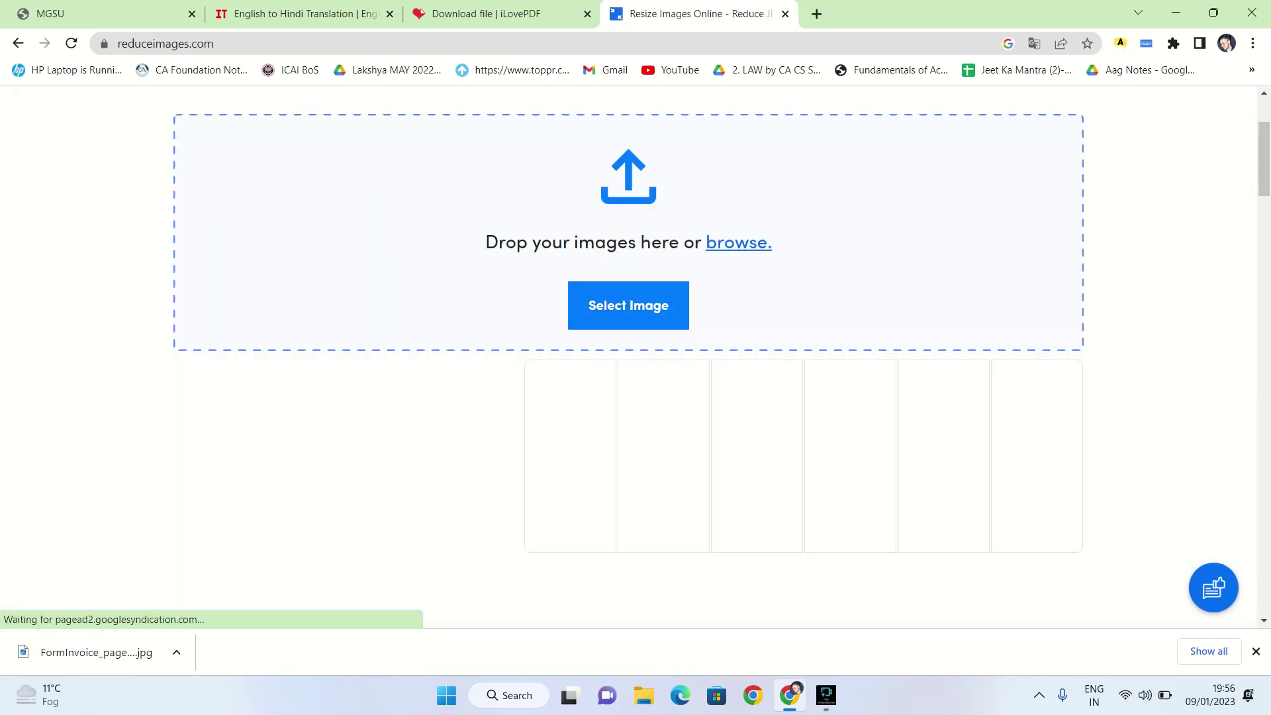
pyautogui.click(628, 305)
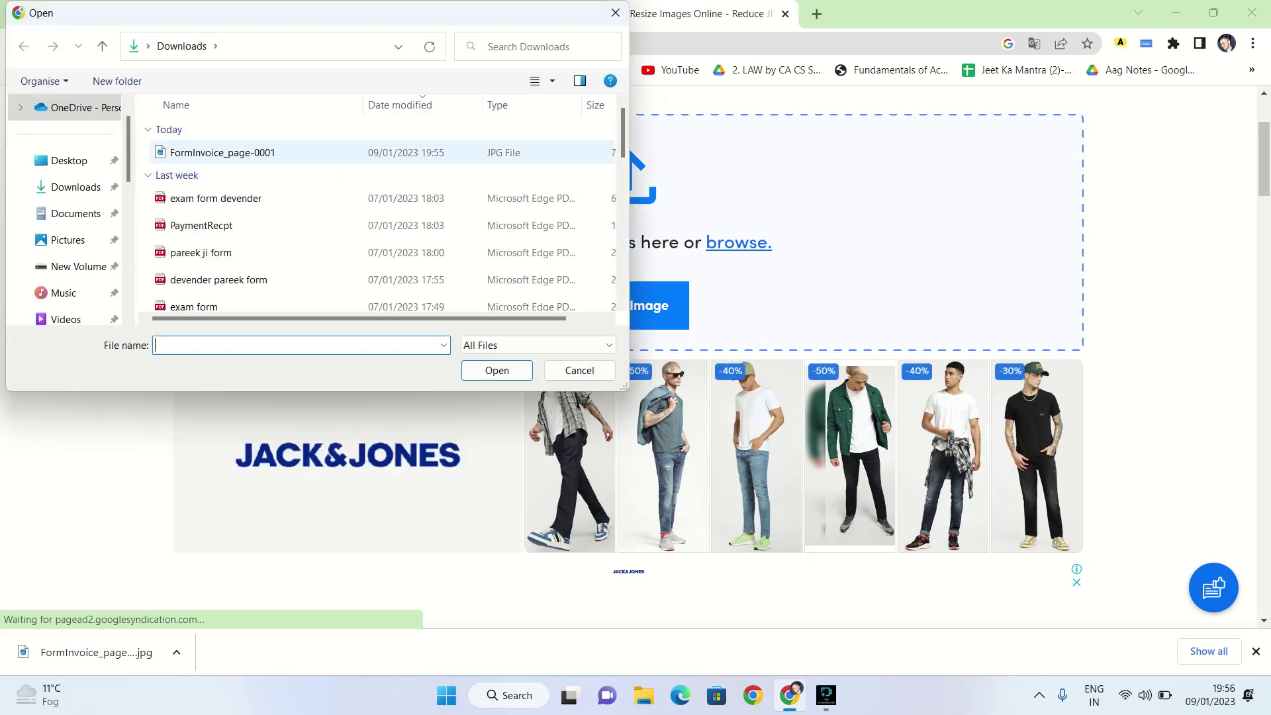
pyautogui.click(222, 152)
pyautogui.press('Return')
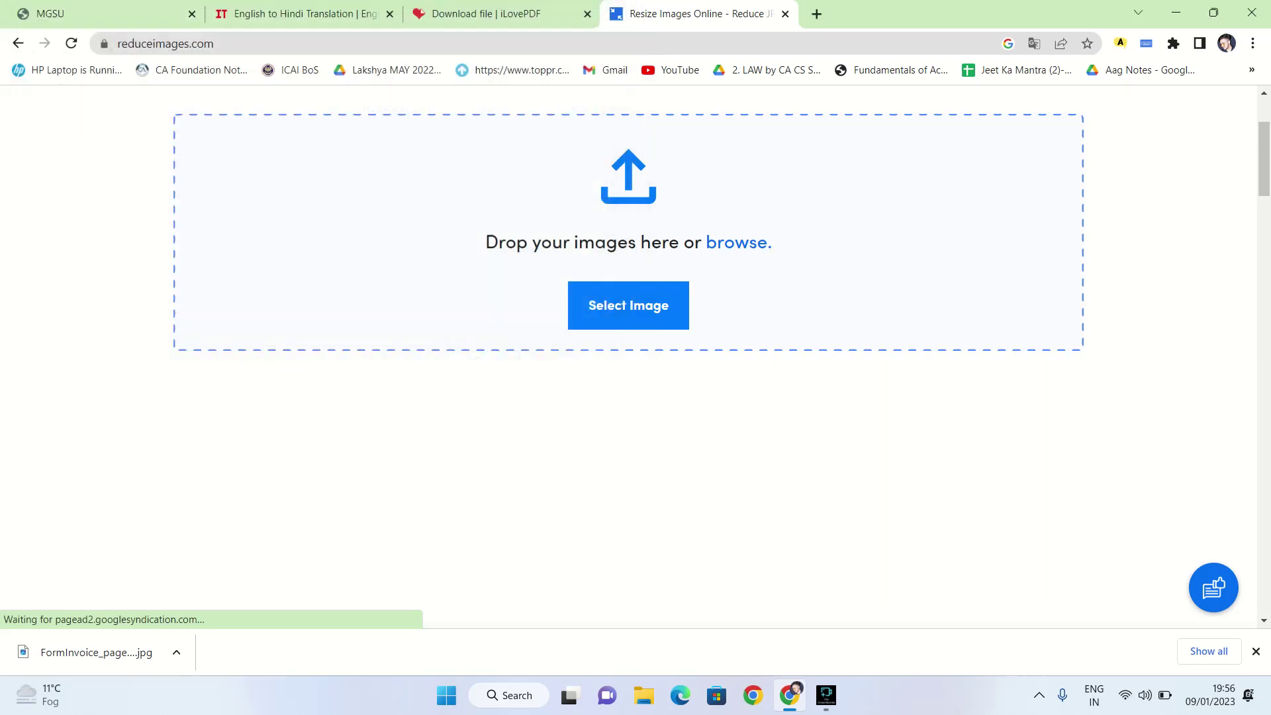
pyautogui.scroll(-3, 628, 357)
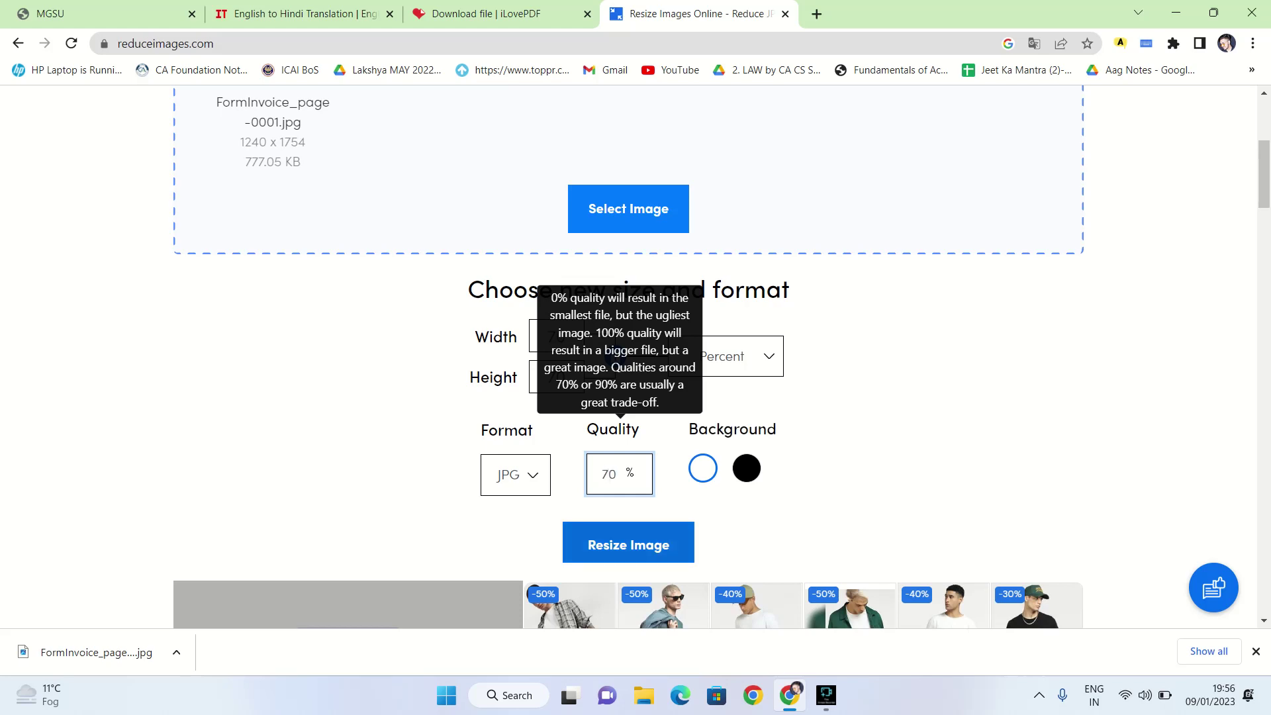
pyautogui.click(628, 542)
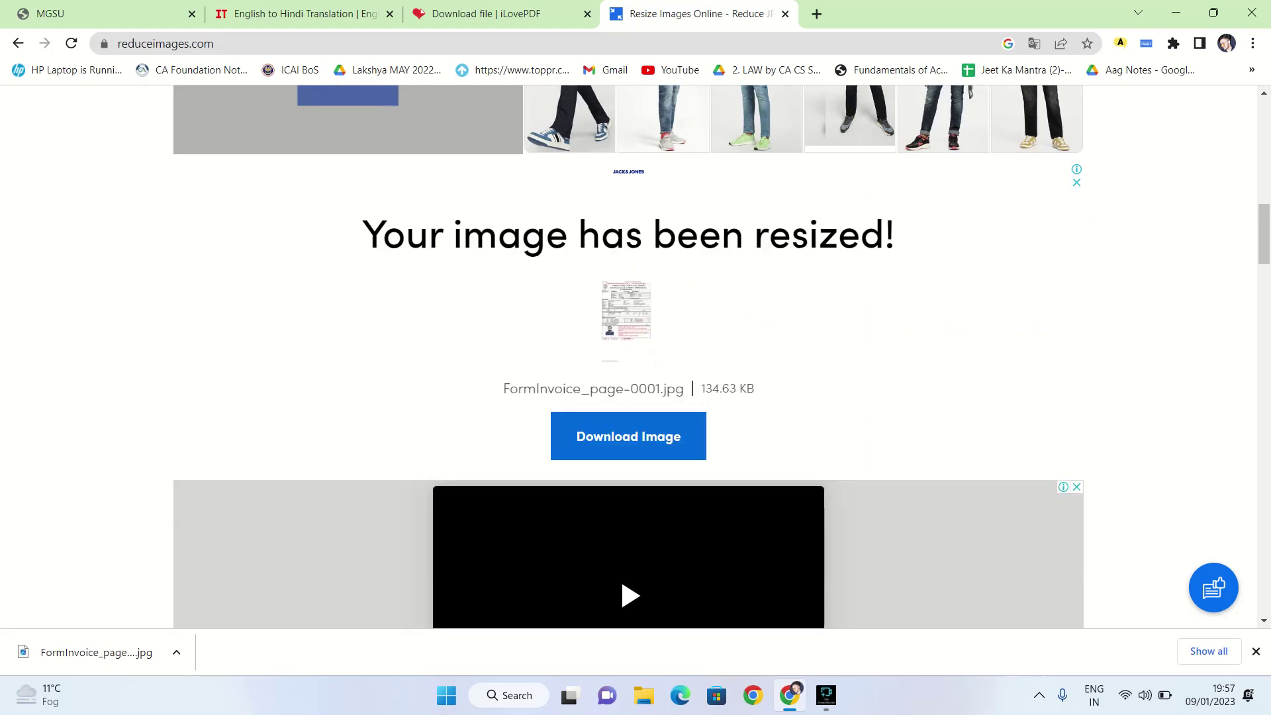
# Set quality to 60%, resize again and download, shrinking the image to 118.65 KB
pyautogui.scroll(6, 628, 358)
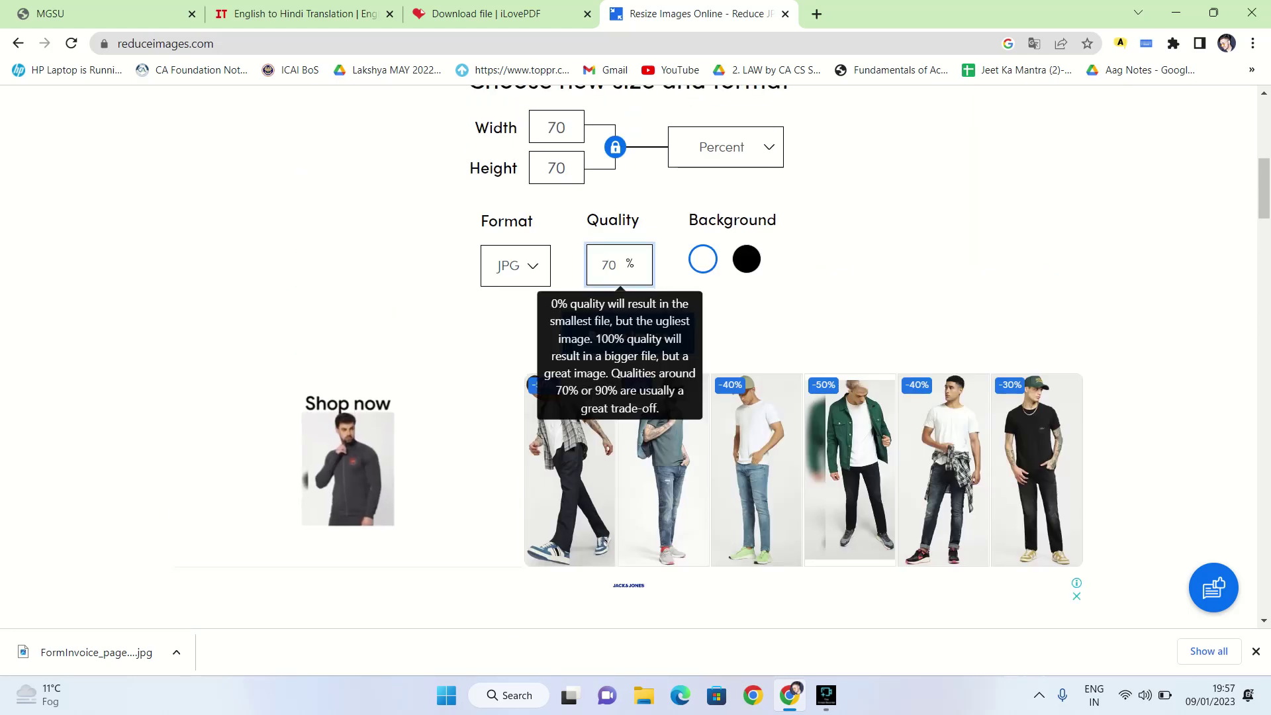
pyautogui.click(609, 265)
pyautogui.write('6')
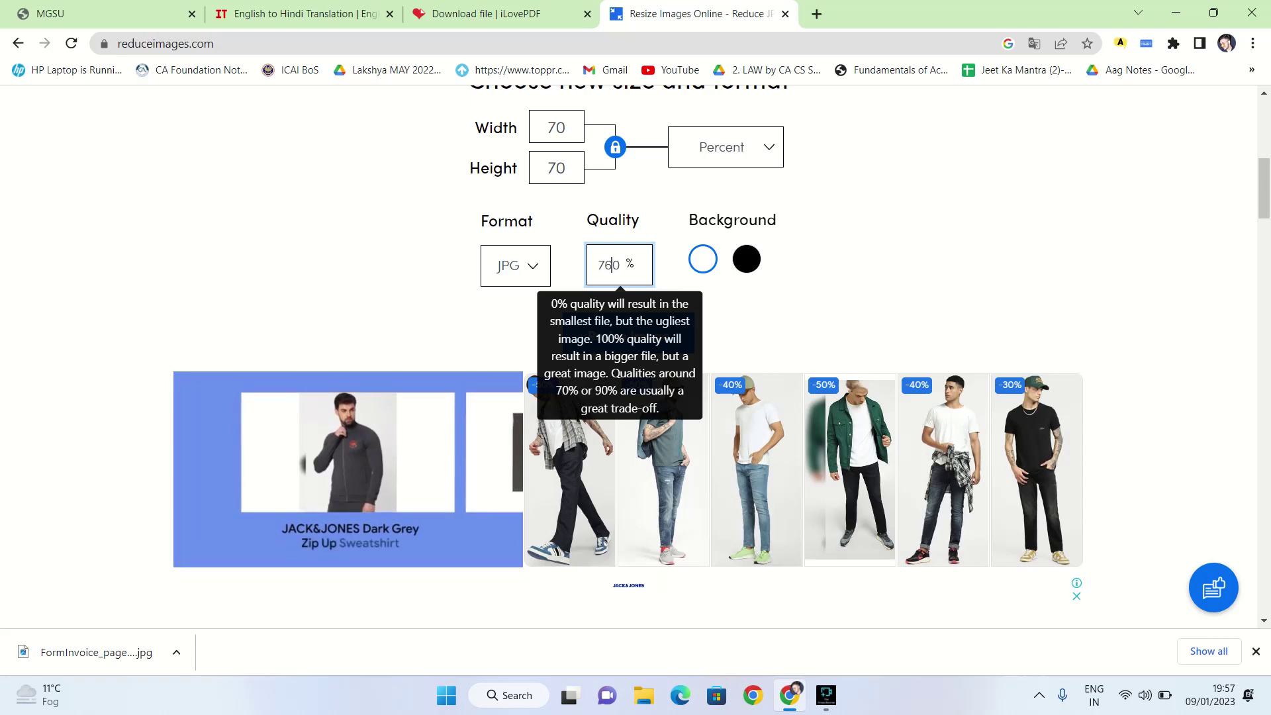
pyautogui.write('6')
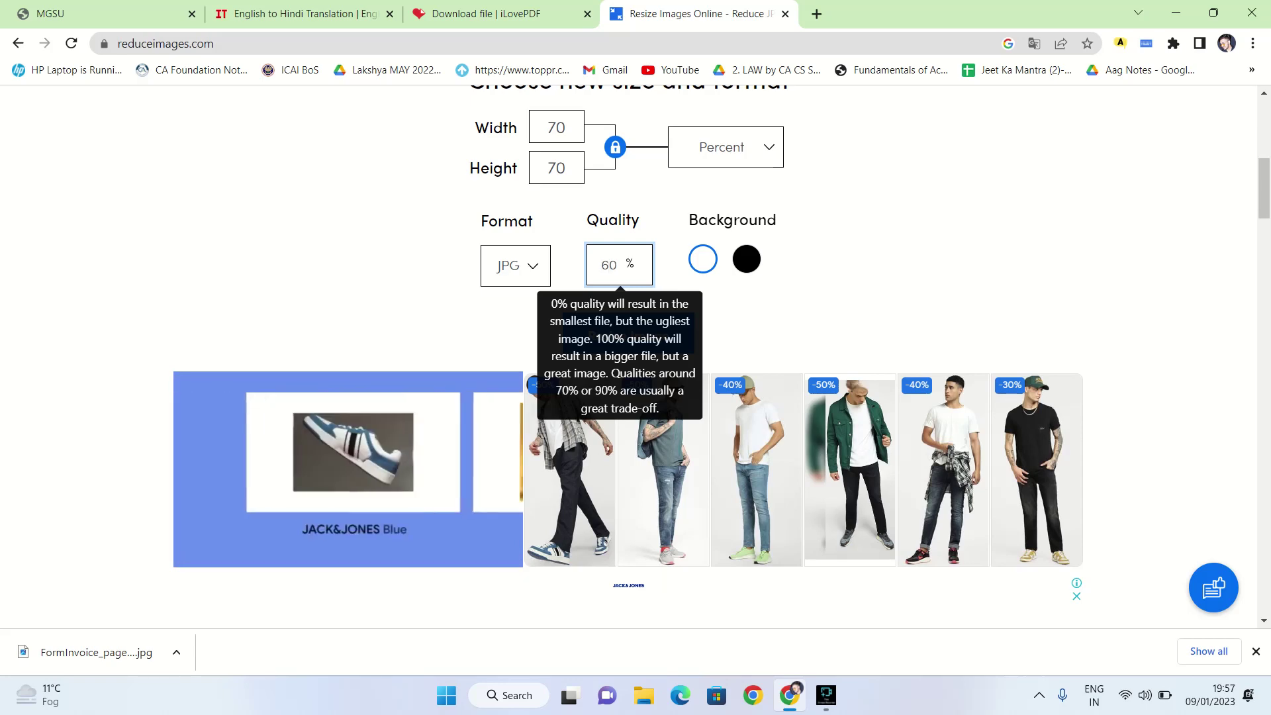
pyautogui.press('Return')
pyautogui.press('Tab')
pyautogui.press('Return')
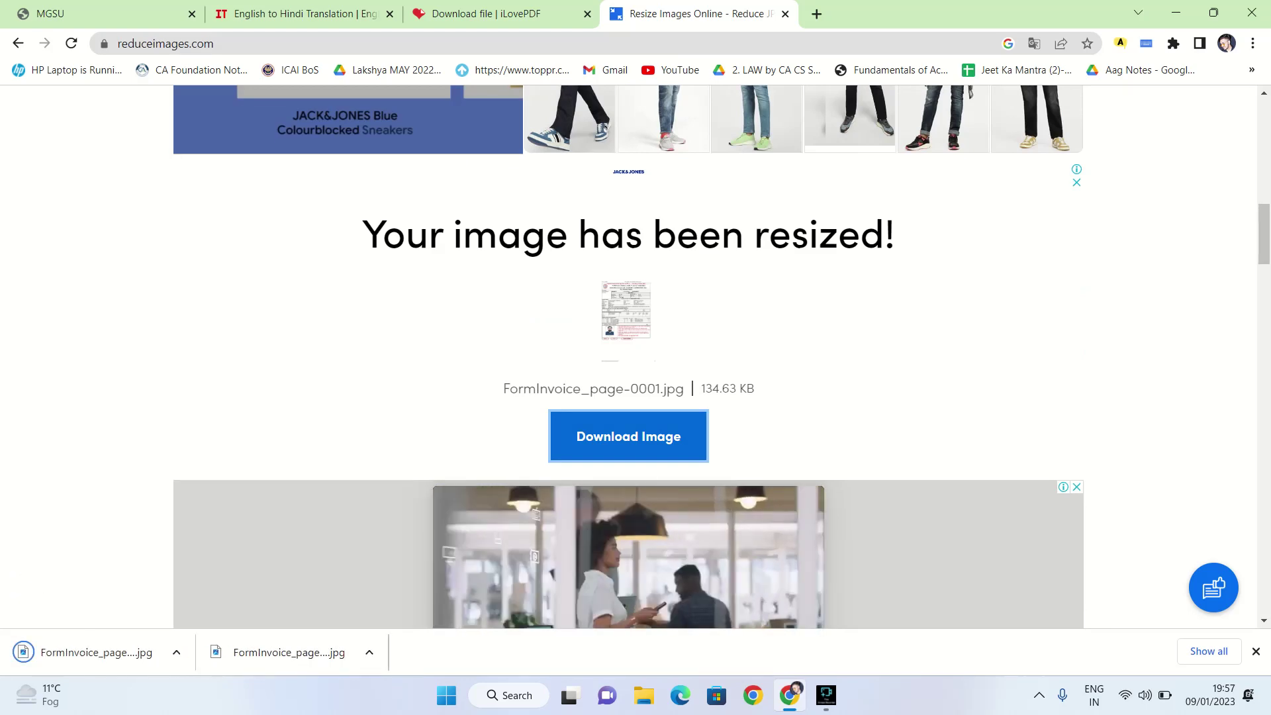
pyautogui.scroll(6, 628, 357)
pyautogui.press('Return')
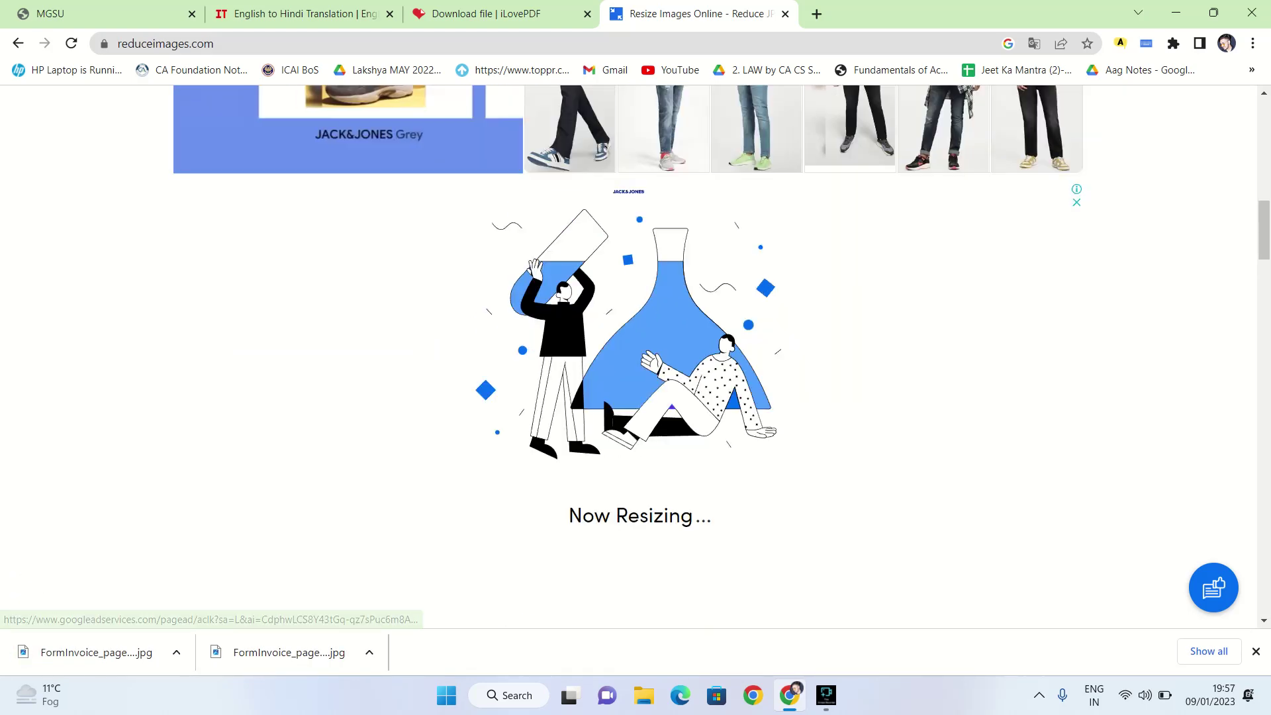
pyautogui.scroll(6, 629, 358)
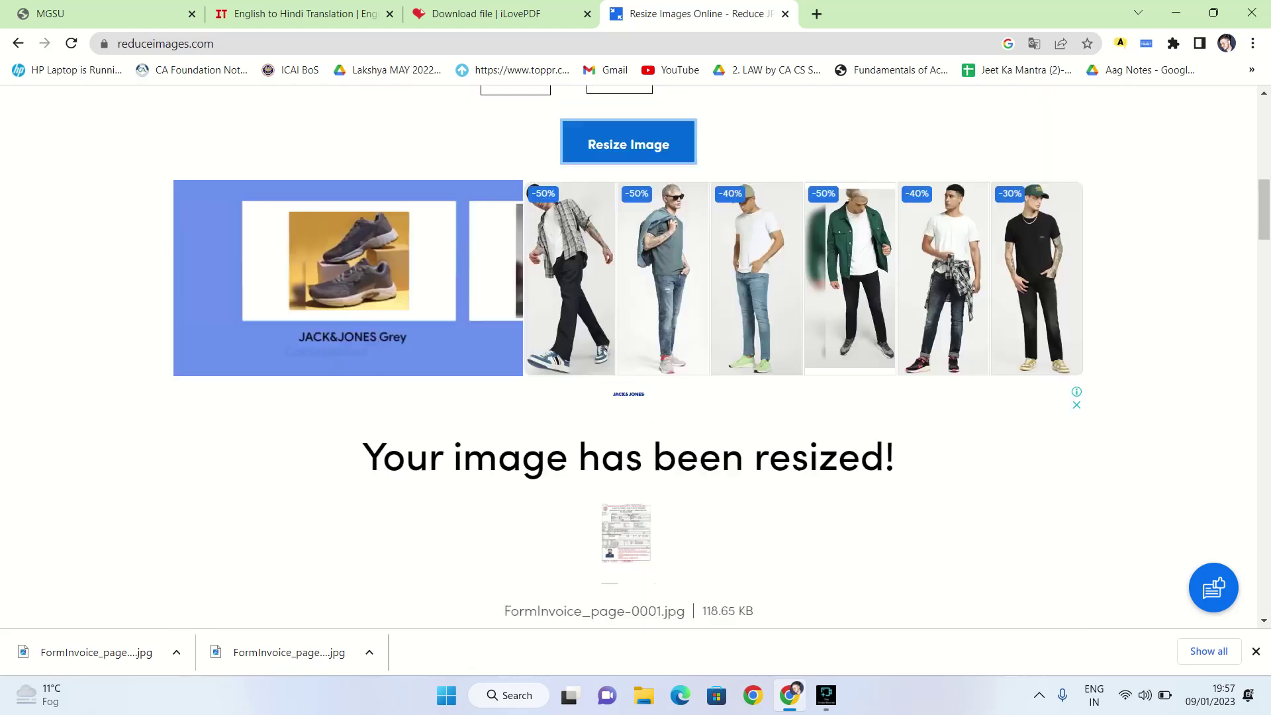